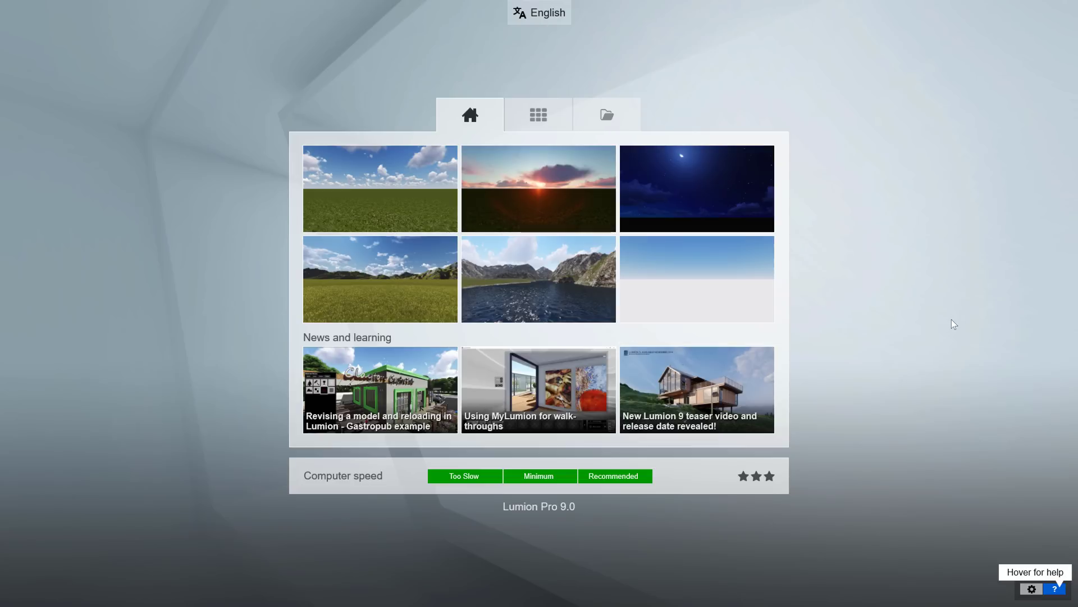
Read through the Lumion 9 teaser news article, then return to the start screen.
{"action": "left_click", "coordinate": [720, 396]}
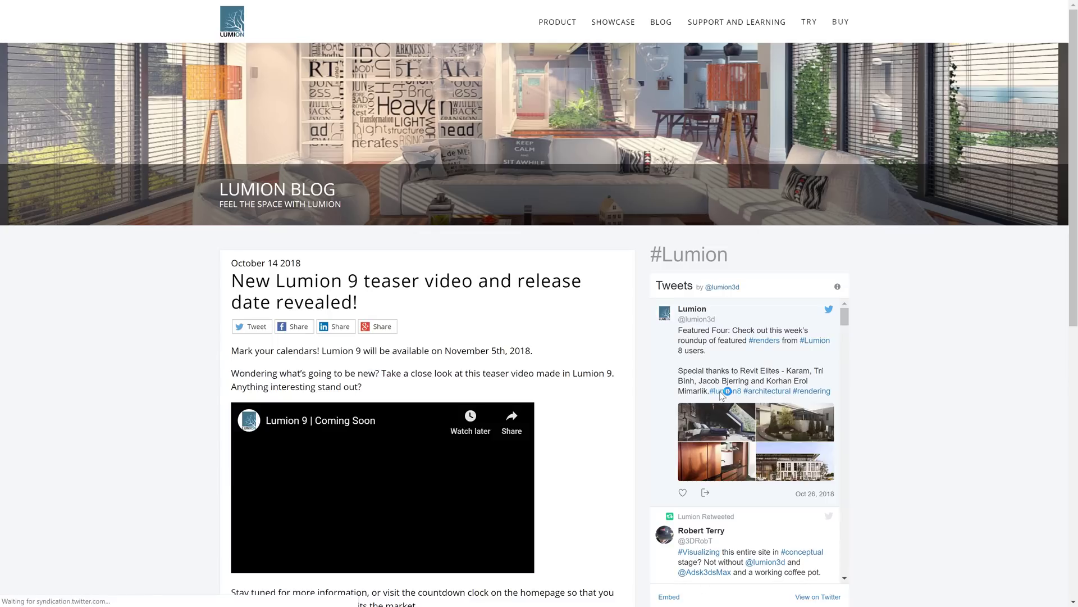
{"action": "scroll", "coordinate": [941, 368], "scroll_direction": "down", "scroll_amount": 3}
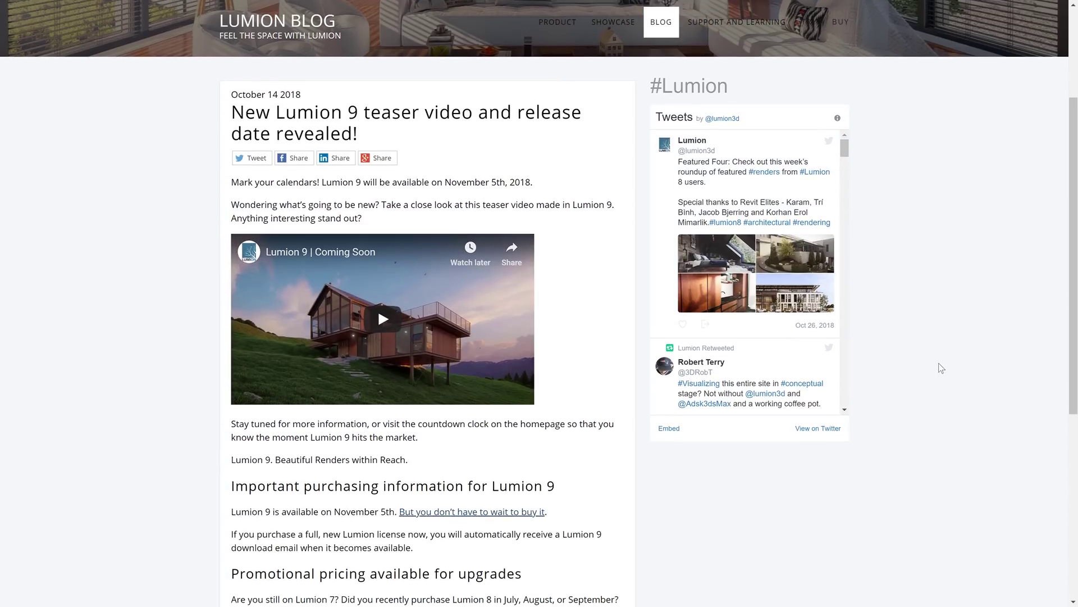
{"action": "scroll", "coordinate": [941, 368], "scroll_direction": "down", "scroll_amount": 5}
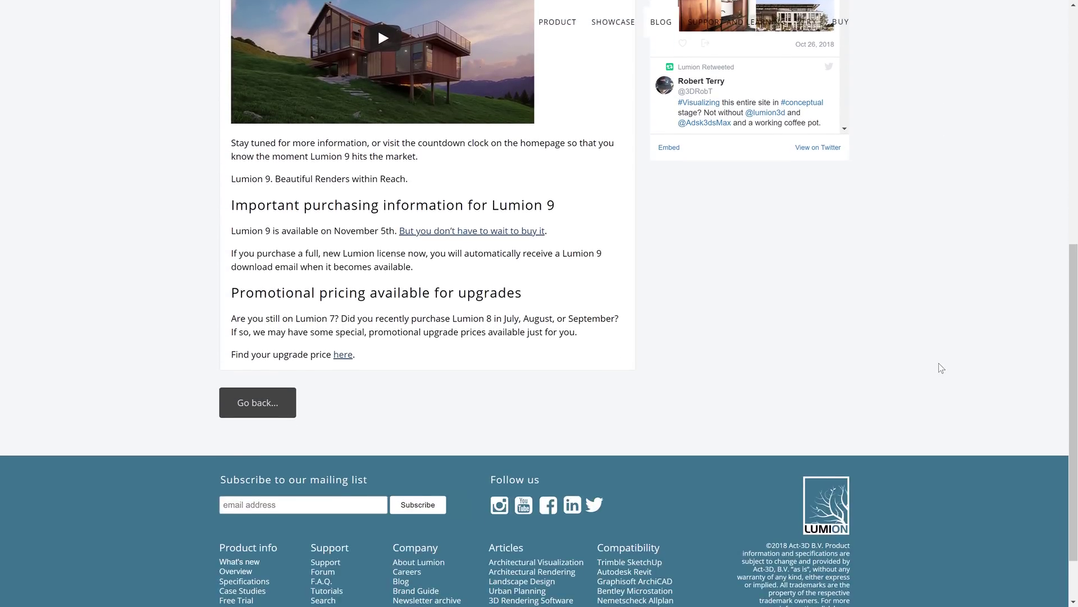
{"action": "key", "text": "alt+Tab"}
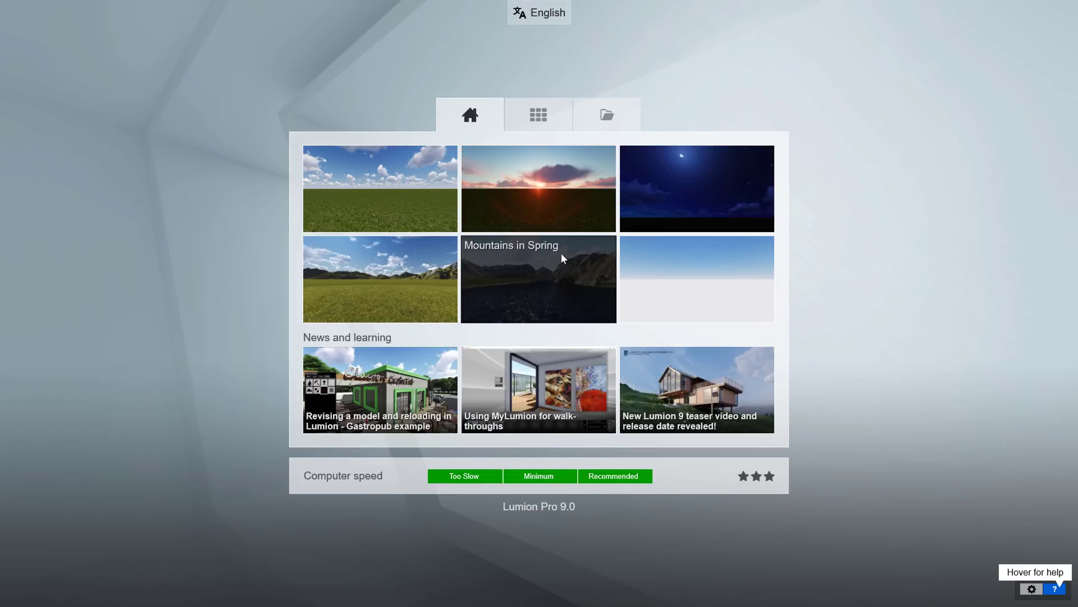
Browse the example projects and saved scenes, keeping the interface language English.
{"action": "left_click", "coordinate": [540, 115]}
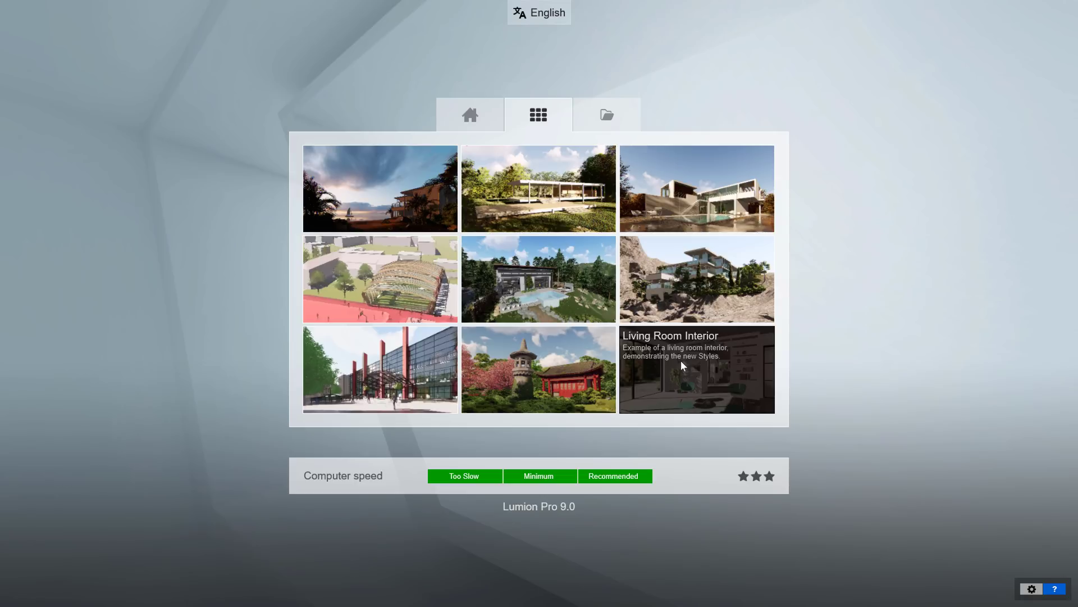
{"action": "left_click", "coordinate": [626, 119]}
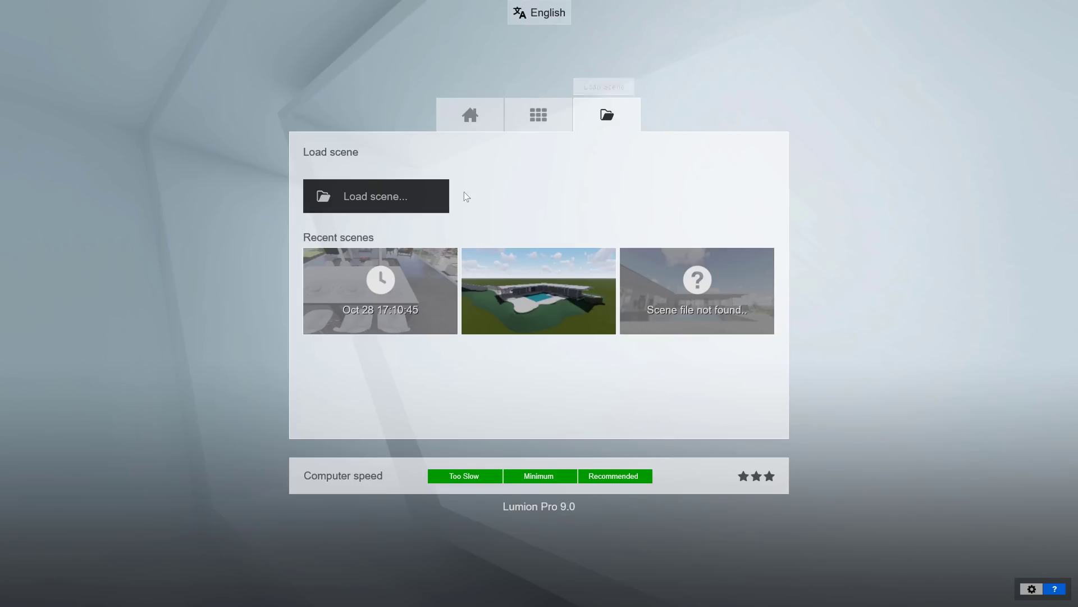
{"action": "left_click", "coordinate": [540, 13]}
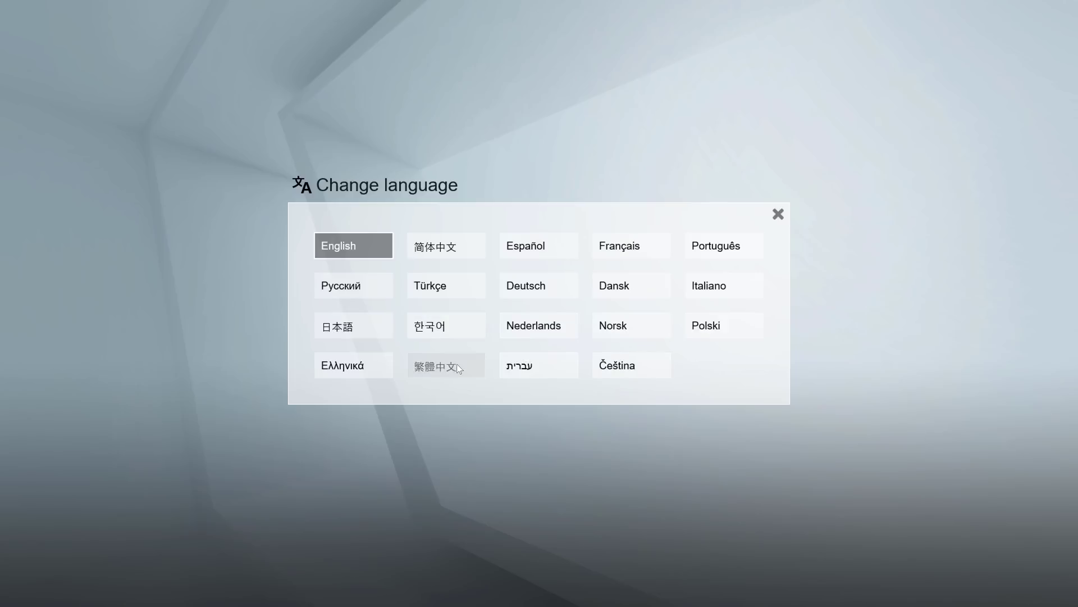
{"action": "left_click", "coordinate": [465, 185]}
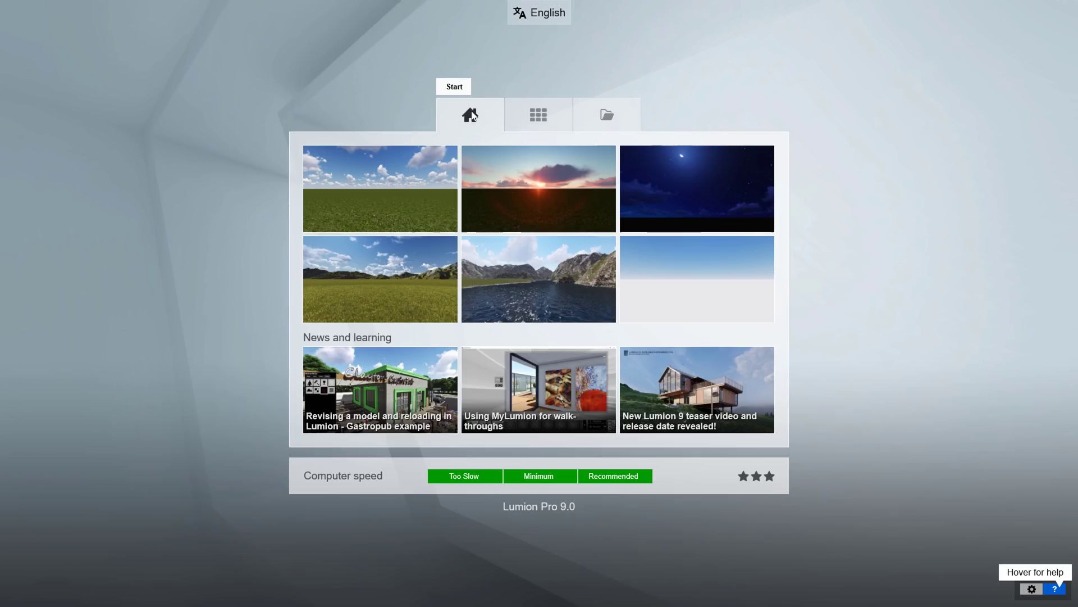
Load the Plain grassland template and resume in Build mode.
{"action": "left_click", "coordinate": [407, 208]}
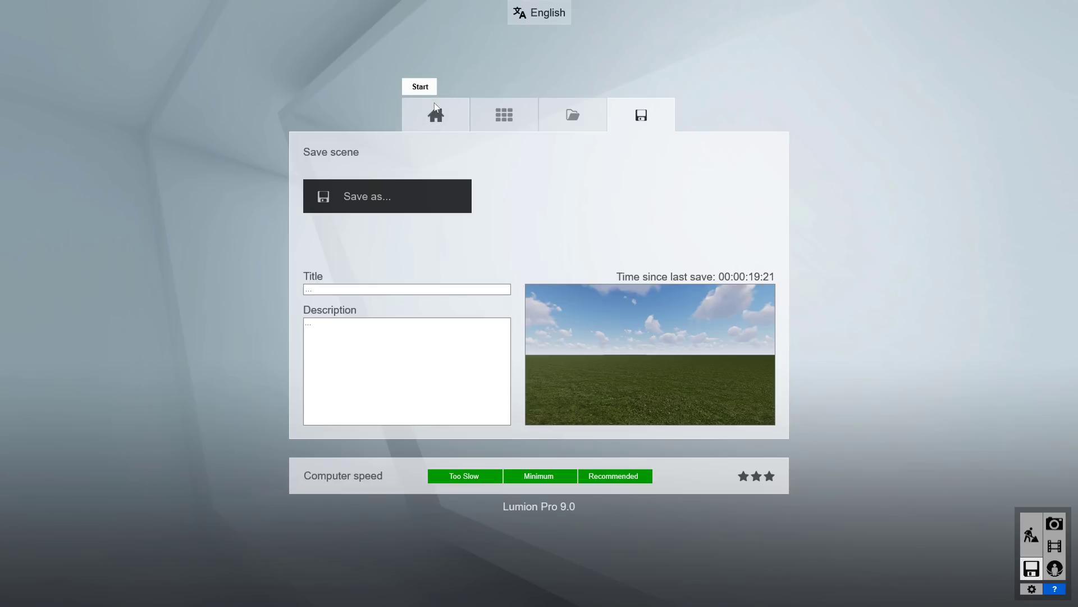
{"action": "left_click", "coordinate": [435, 108]}
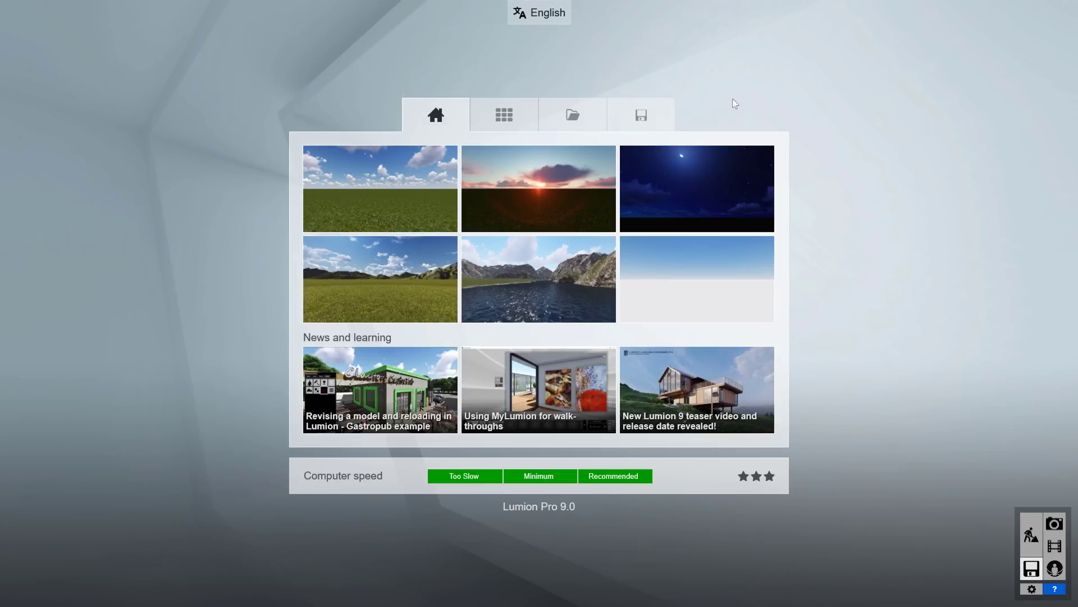
{"action": "left_click", "coordinate": [1032, 536]}
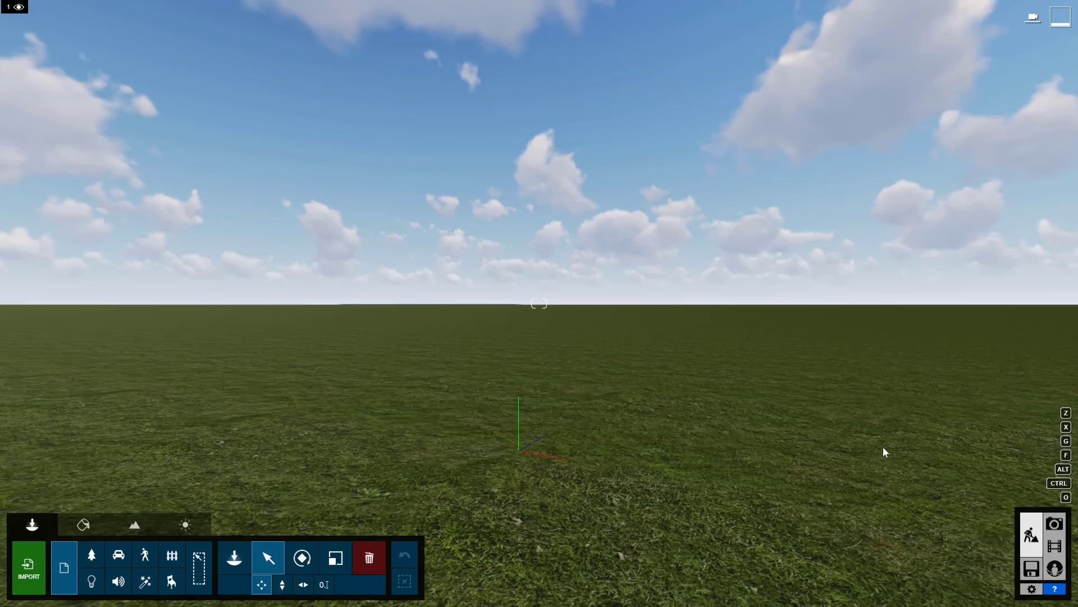
{"action": "left_click", "coordinate": [1033, 591]}
{"action": "left_click", "coordinate": [304, 155]}
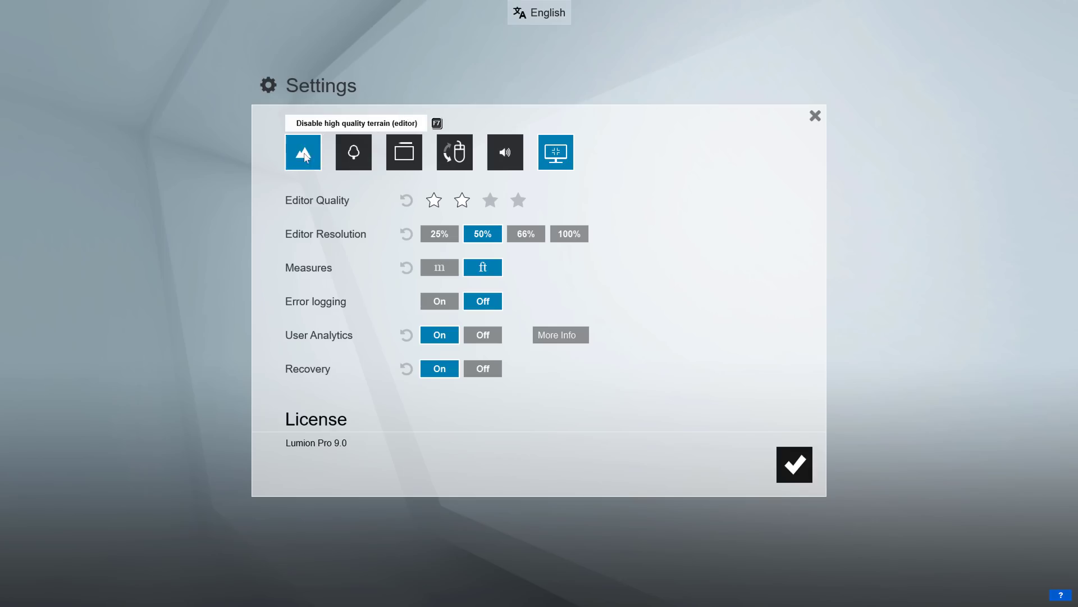
{"action": "left_click", "coordinate": [353, 153]}
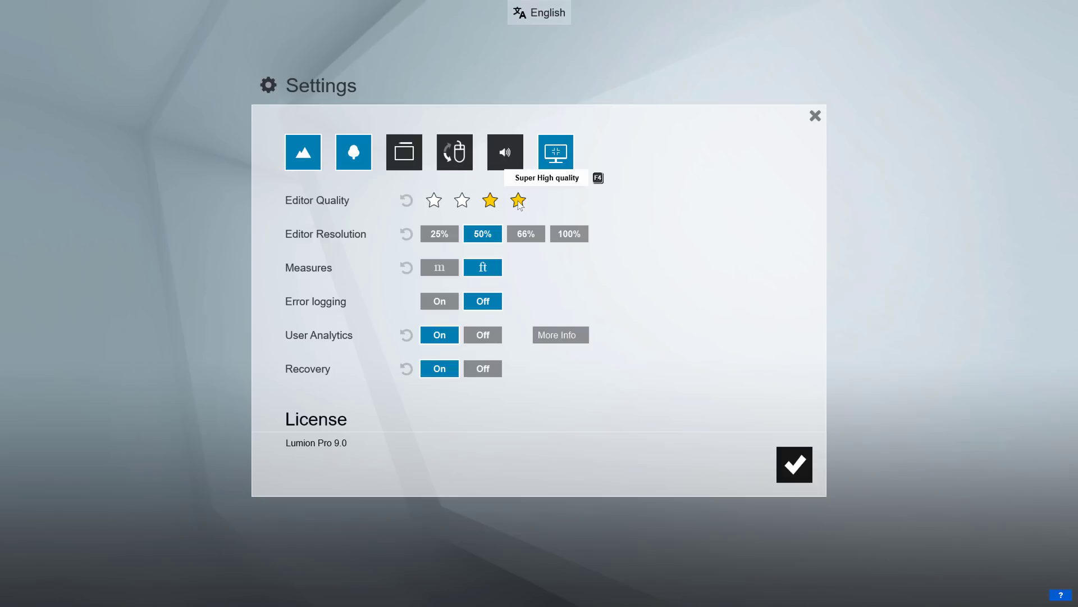
{"action": "left_click", "coordinate": [569, 234]}
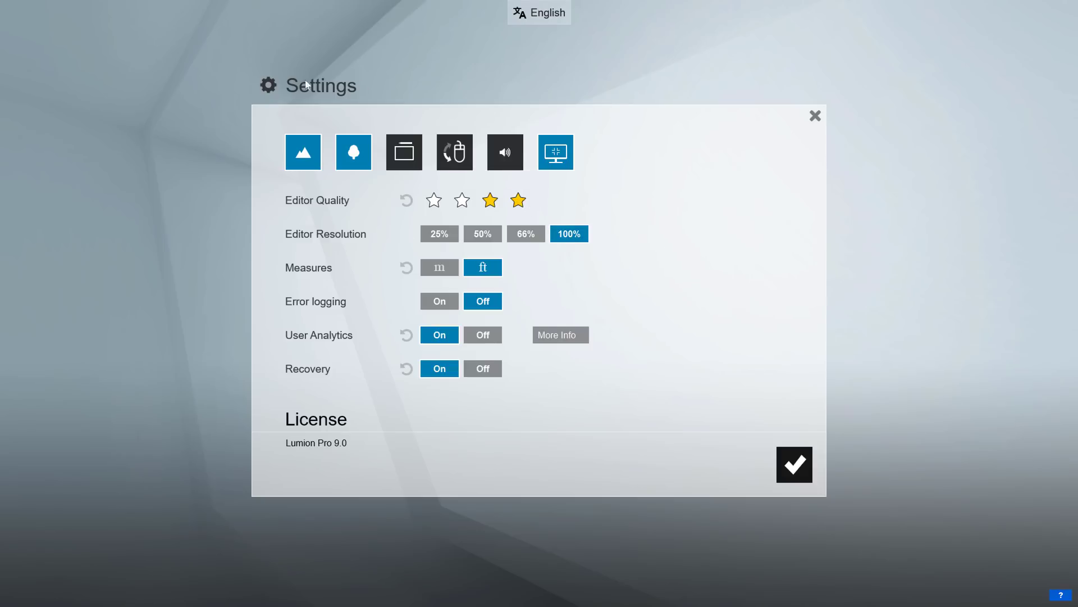
{"action": "left_click", "coordinate": [296, 152]}
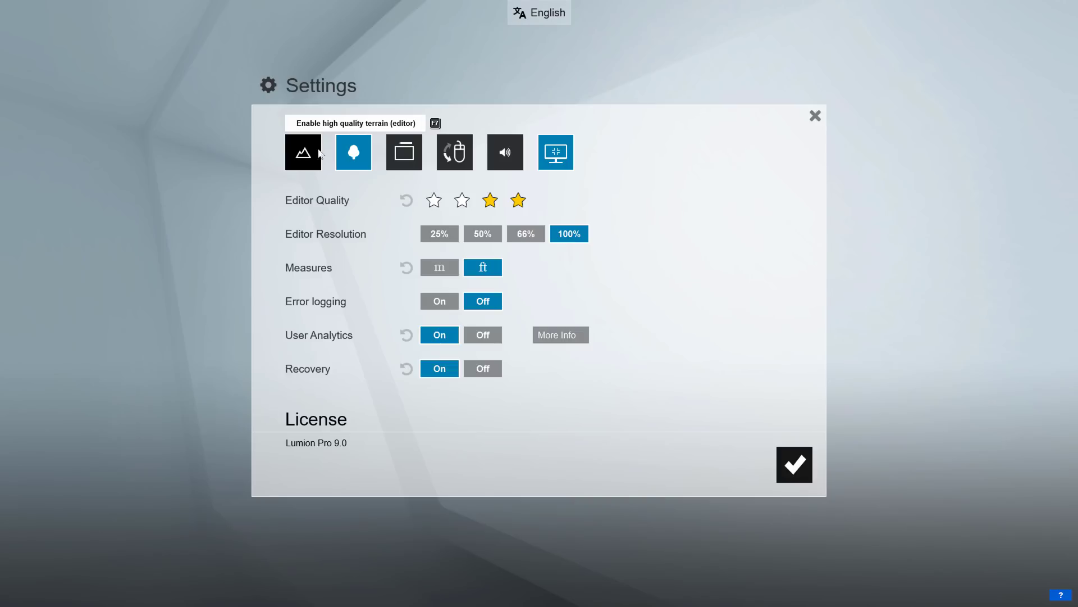
{"action": "left_click", "coordinate": [354, 152]}
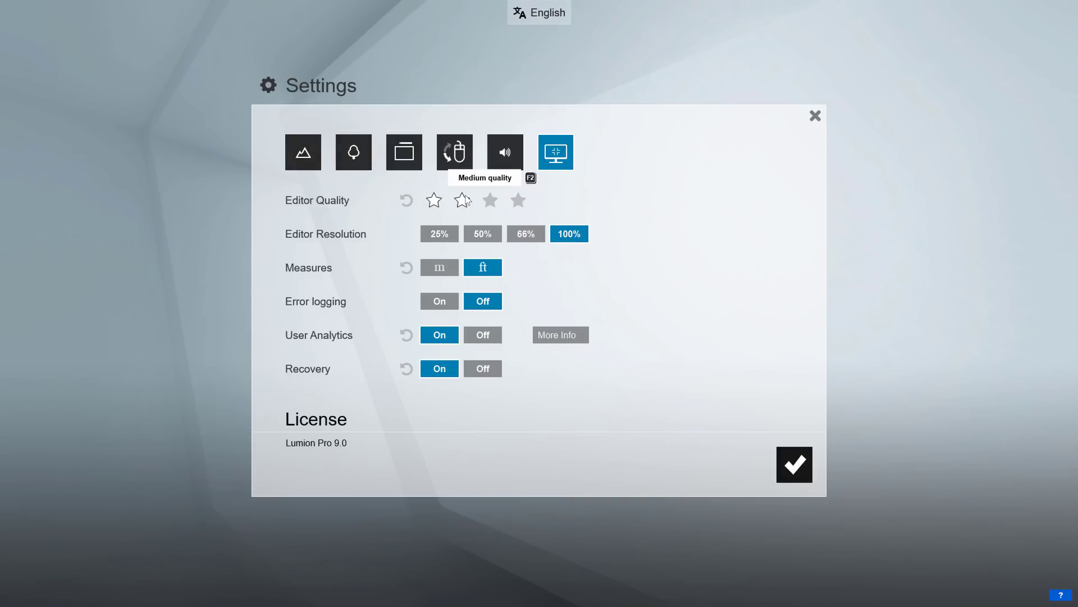
{"action": "left_click", "coordinate": [488, 233]}
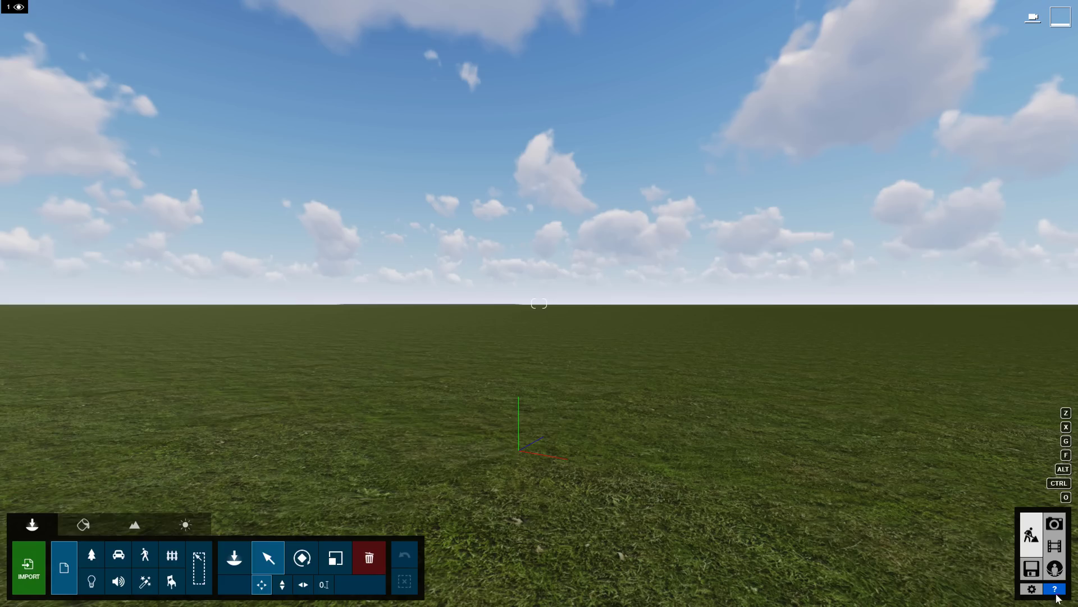
{"action": "mouse_move", "coordinate": [1056, 594]}
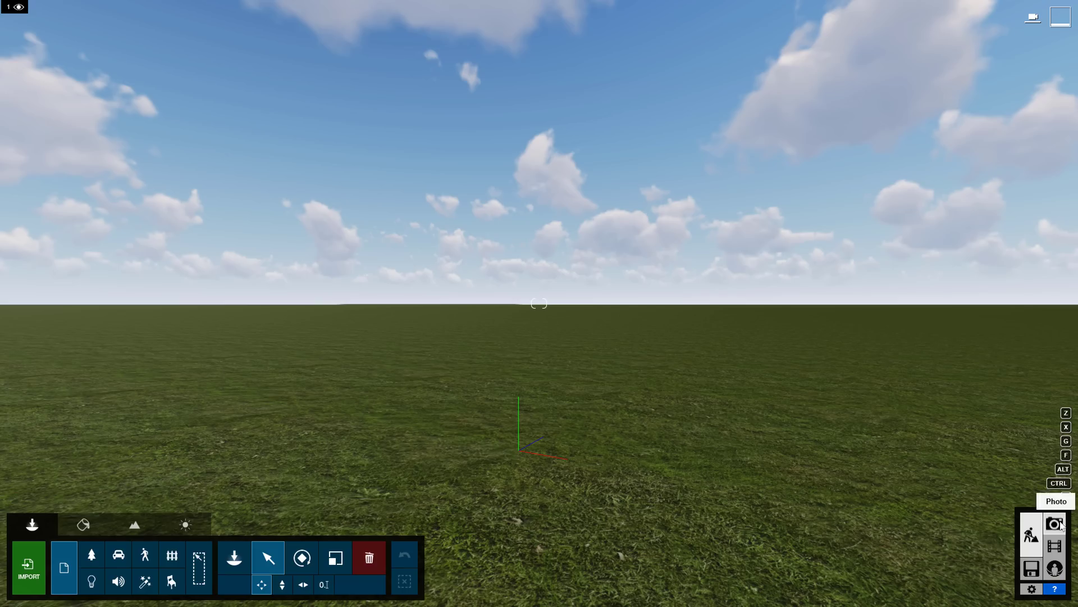
{"action": "left_click", "coordinate": [1054, 524]}
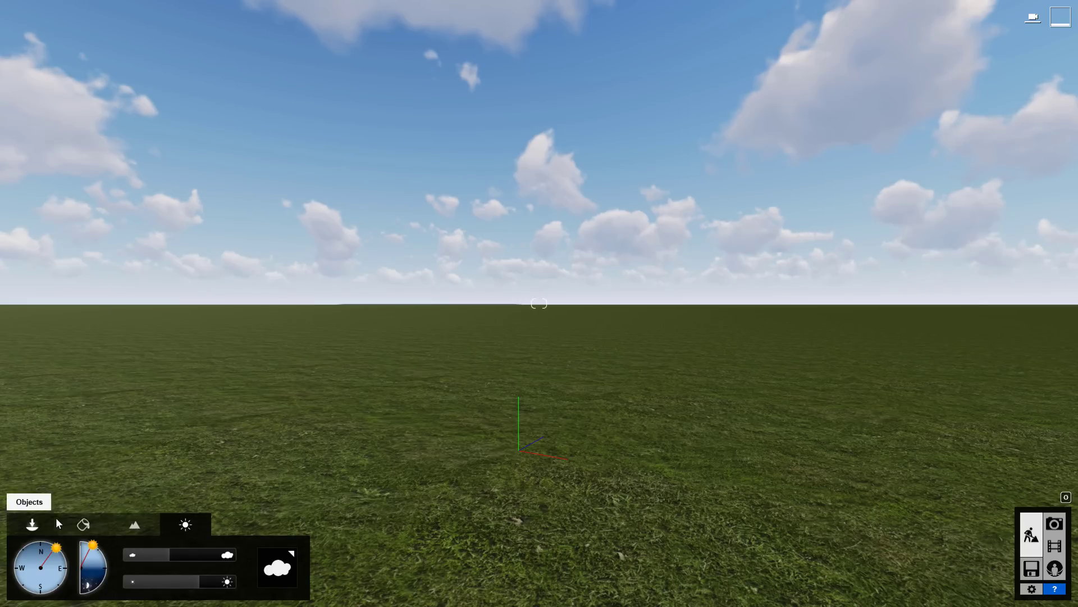
{"action": "left_click", "coordinate": [135, 525]}
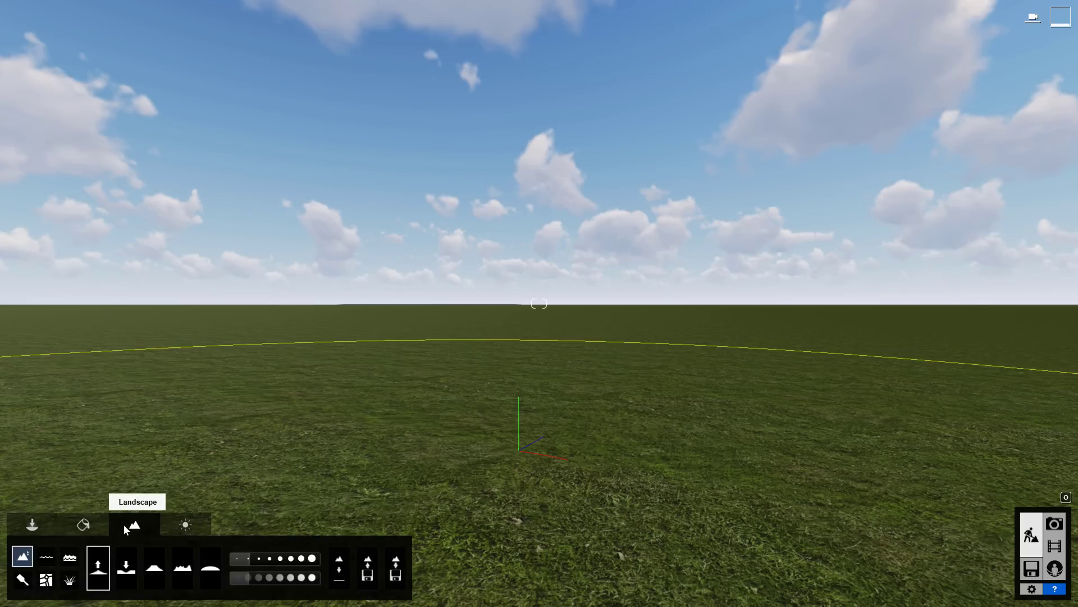
{"action": "left_click", "coordinate": [84, 526]}
{"action": "left_click", "coordinate": [45, 524]}
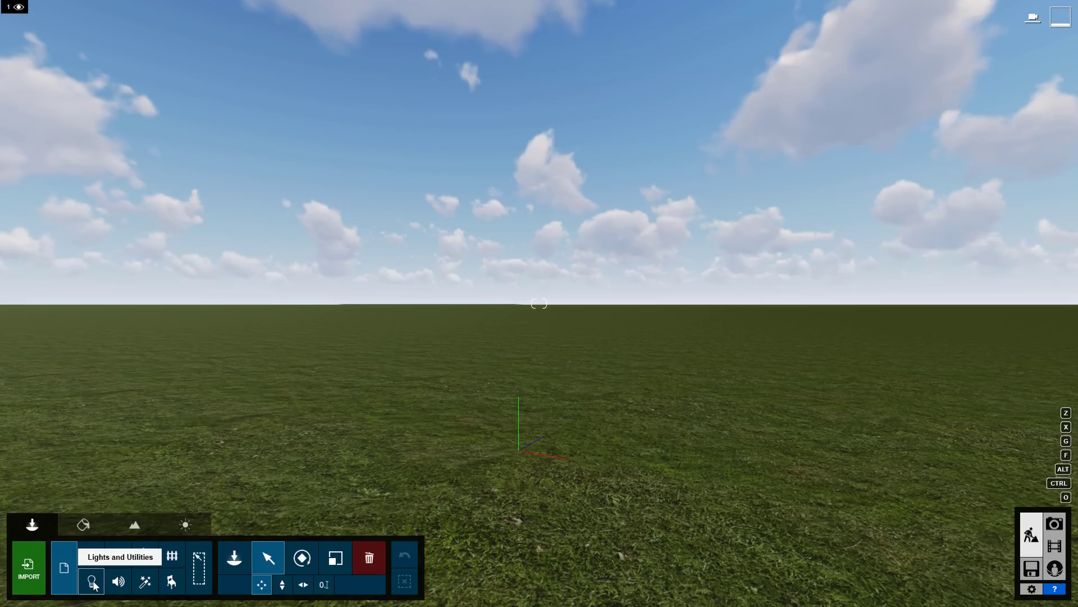
Start a model import and check the list of supported file types.
{"action": "left_click", "coordinate": [30, 577]}
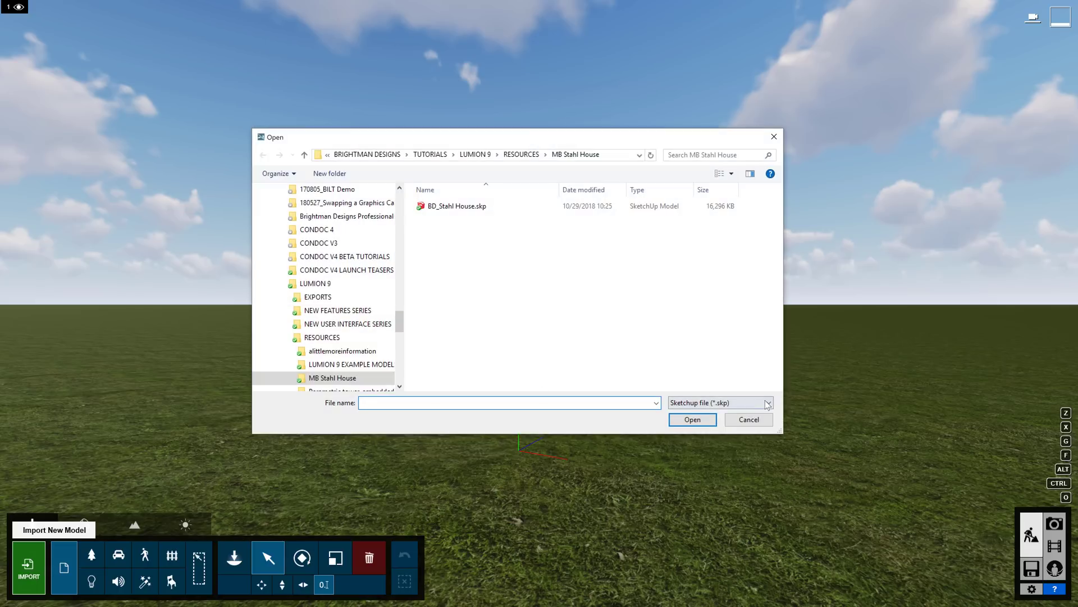
{"action": "left_click", "coordinate": [769, 403]}
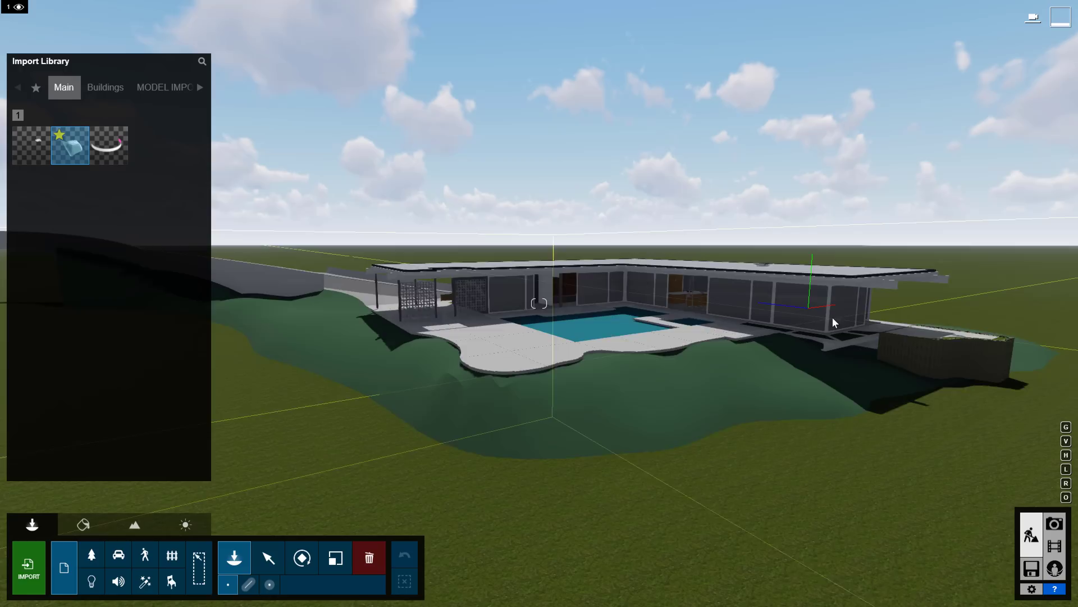
Fly the camera from above the pool terrace toward the breezeway and into the house.
{"action": "scroll", "coordinate": [824, 312], "scroll_direction": "up", "scroll_amount": 3}
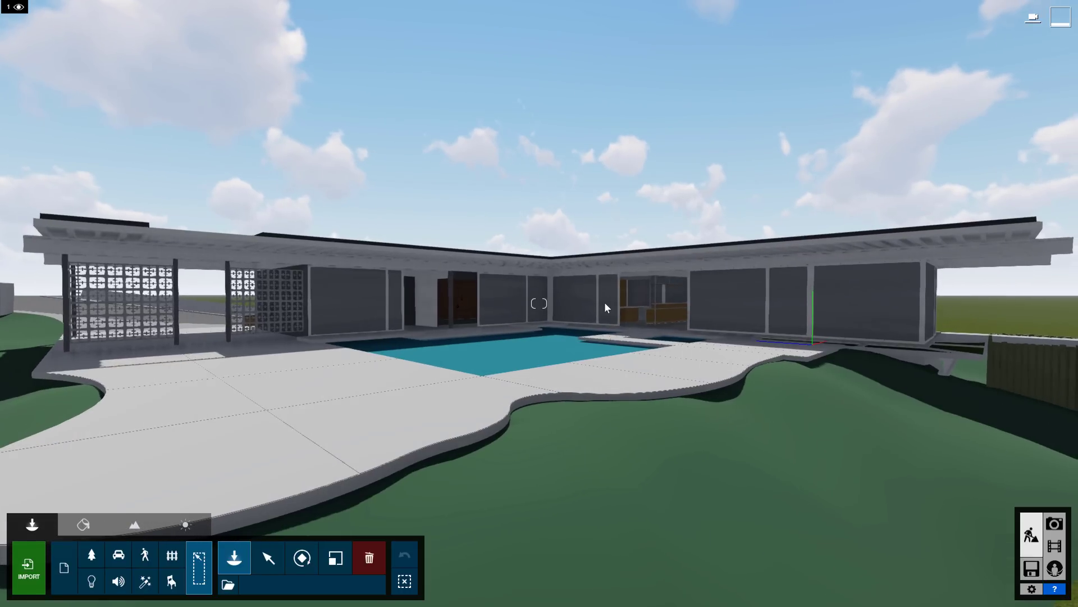
{"action": "scroll", "coordinate": [597, 304], "scroll_direction": "up", "scroll_amount": 3}
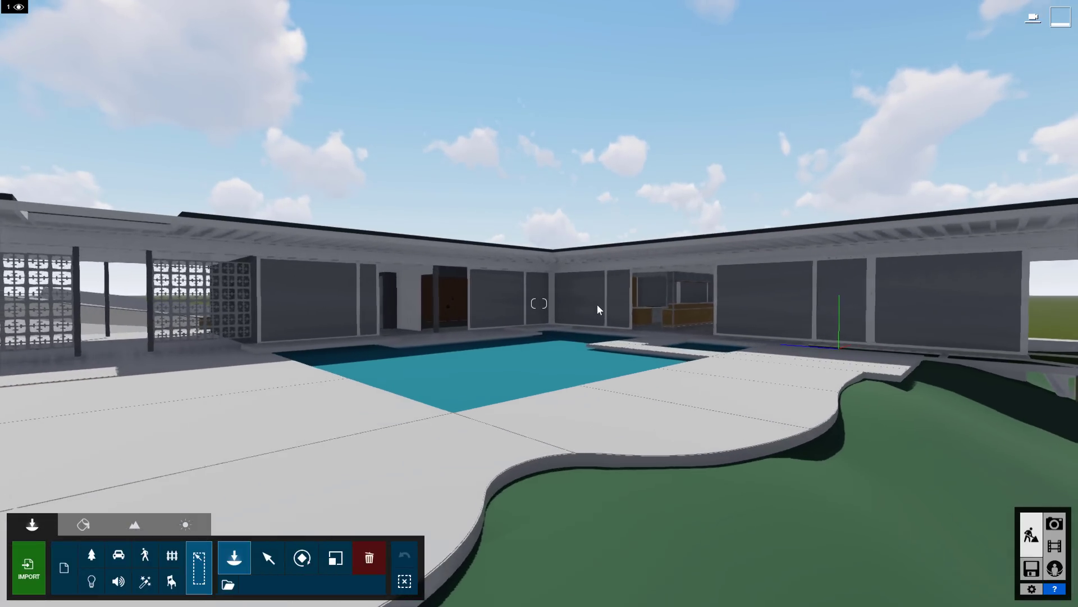
{"action": "scroll", "coordinate": [598, 305], "scroll_direction": "up", "scroll_amount": 1}
{"action": "scroll", "coordinate": [597, 304], "scroll_direction": "down", "scroll_amount": 5}
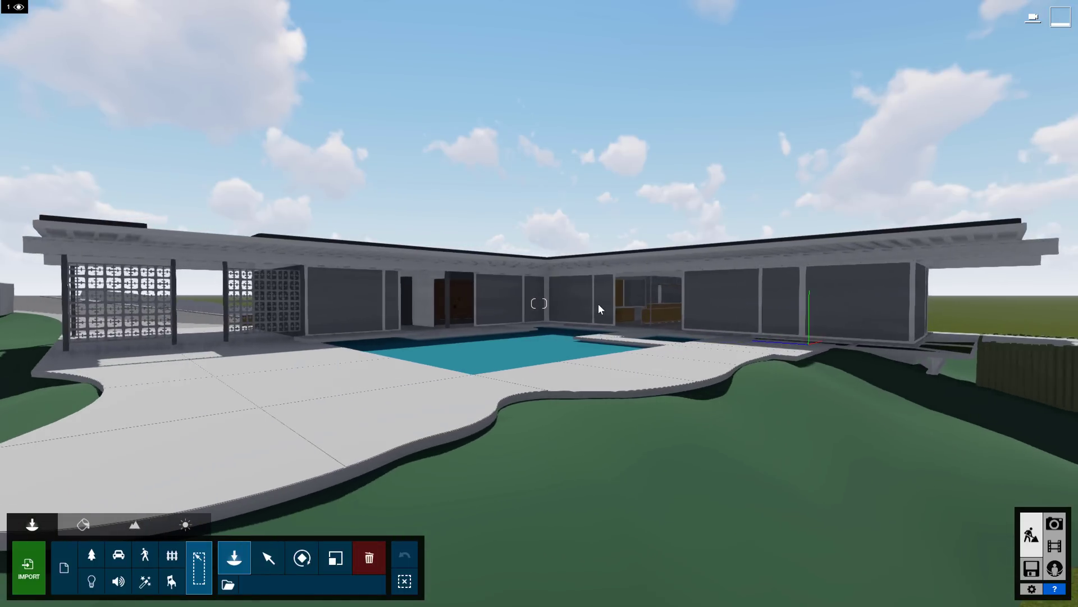
{"action": "key", "text": "q"}
{"action": "key", "text": "q"}
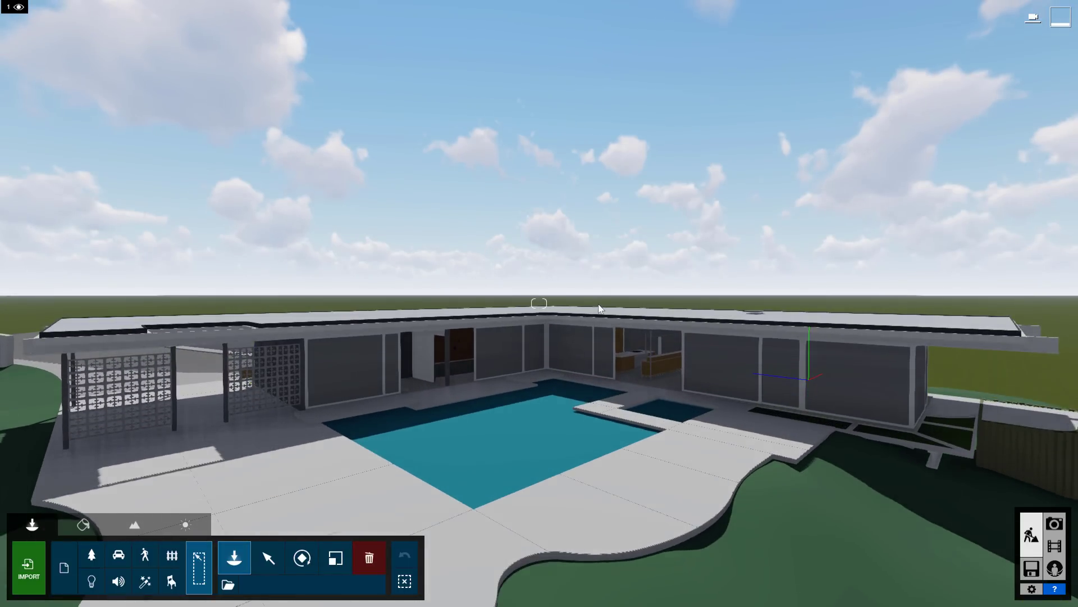
{"action": "key", "text": "e"}
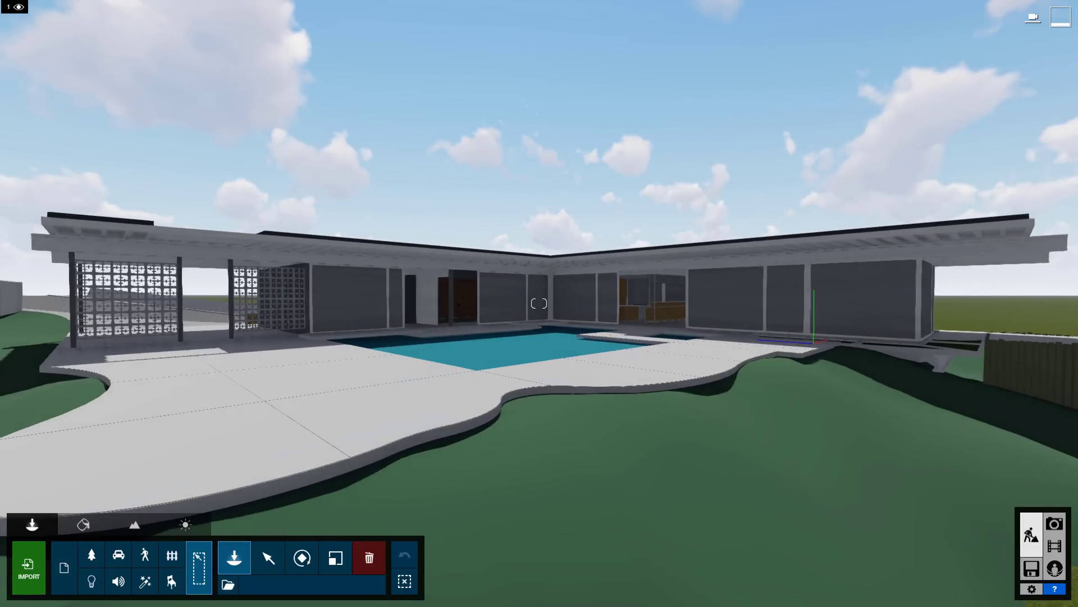
{"action": "key", "text": "w"}
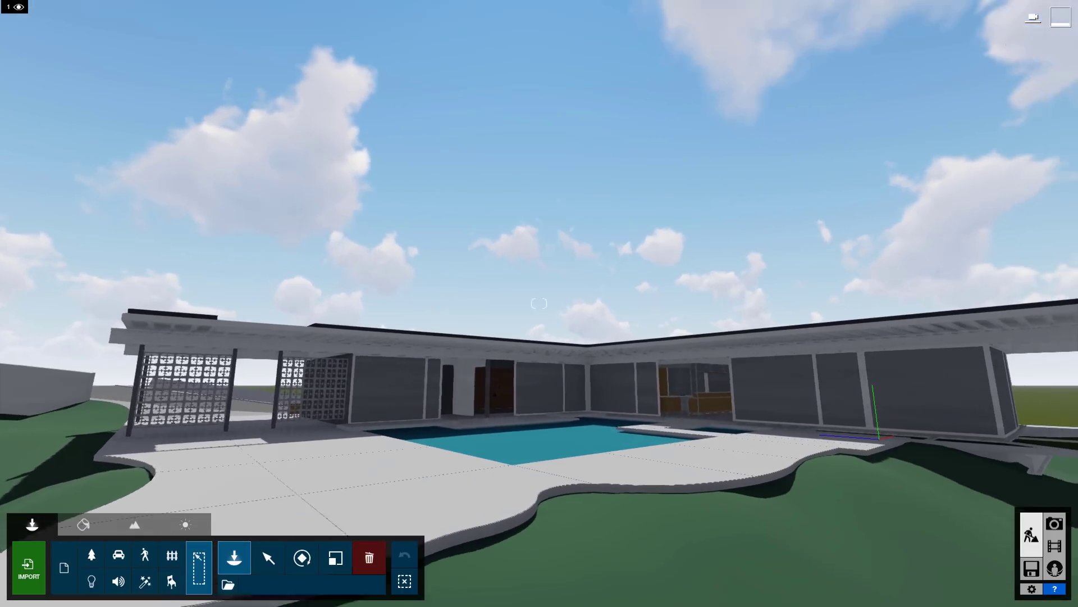
{"action": "key", "text": "s"}
{"action": "right_click_drag", "start_coordinate": [515, 314], "coordinate": [624, 300]}
{"action": "key", "text": "w"}
{"action": "key", "text": "w"}
{"action": "key", "text": "w"}
{"action": "key", "text": "w"}
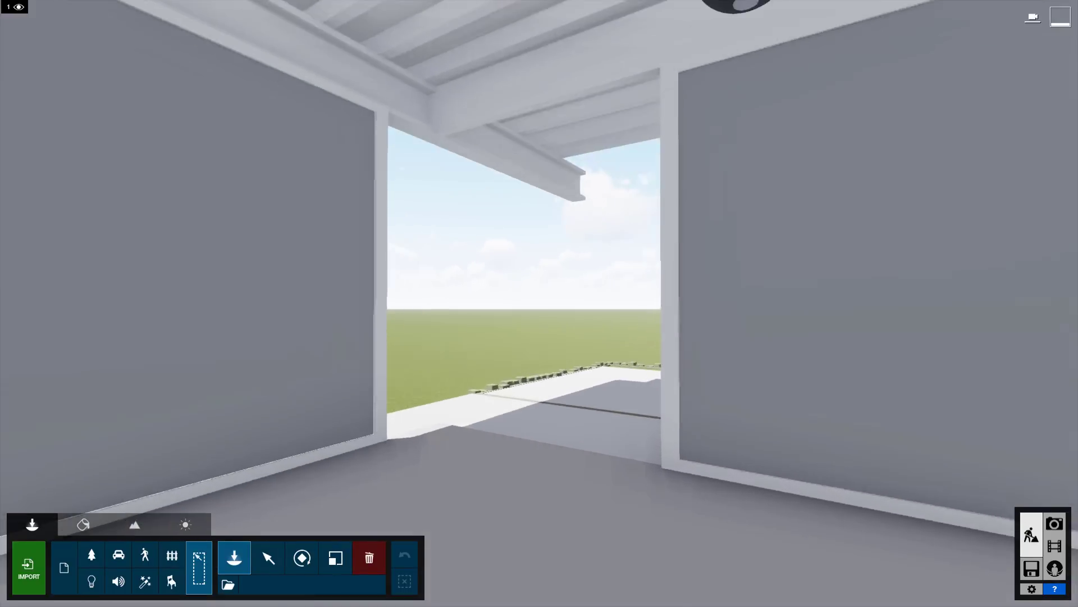
Set the Stahl House model's position to X 0, Y 125, Z 0, then view it.
{"action": "left_click", "coordinate": [268, 557]}
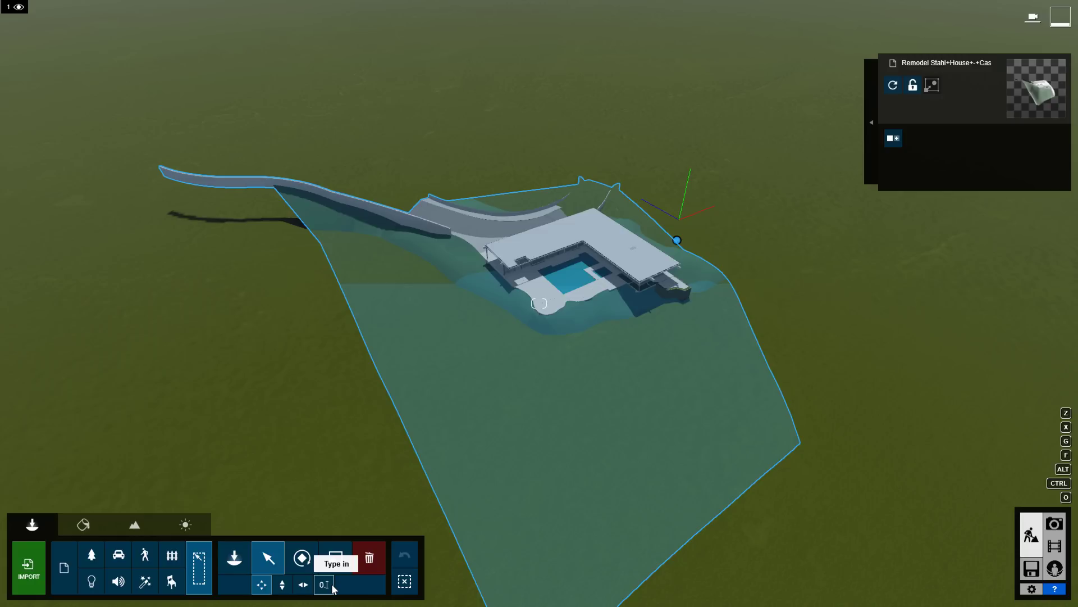
{"action": "mouse_move", "coordinate": [333, 589]}
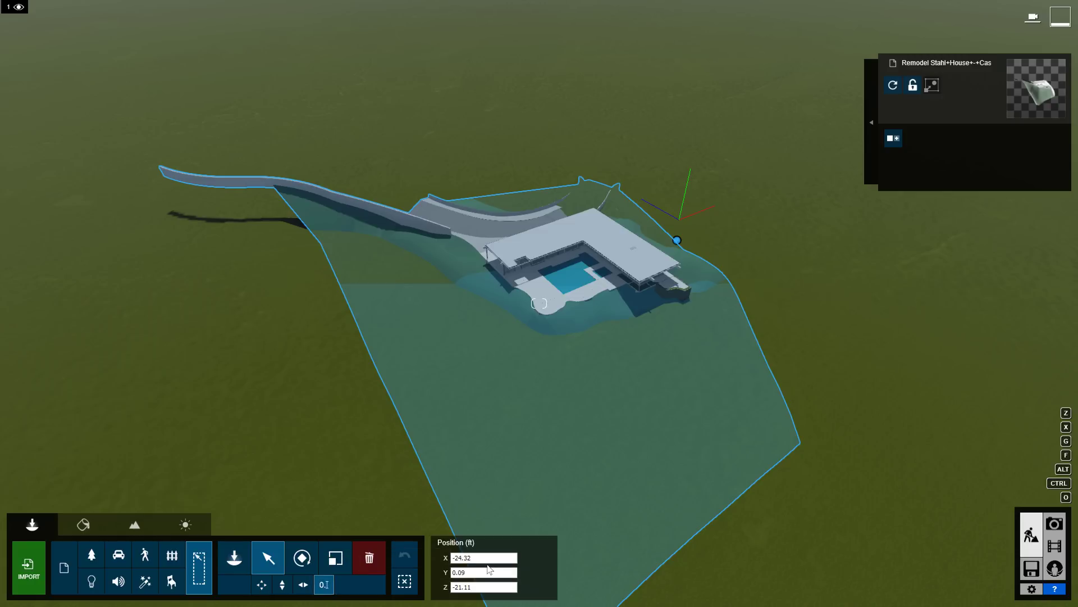
{"action": "type", "text": "0"}
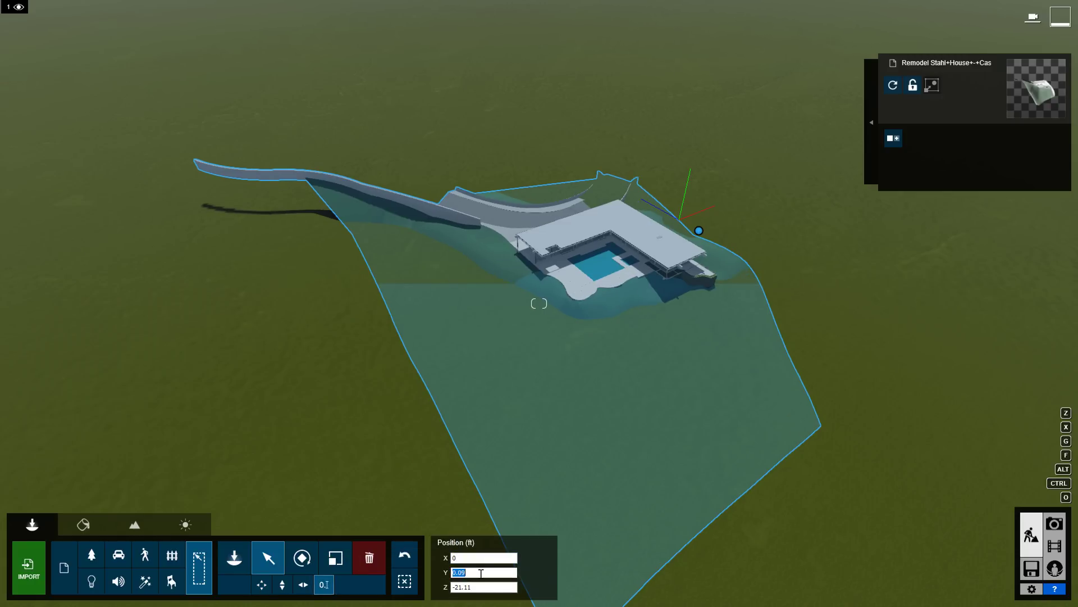
{"action": "type", "text": "125"}
{"action": "key", "text": "Return"}
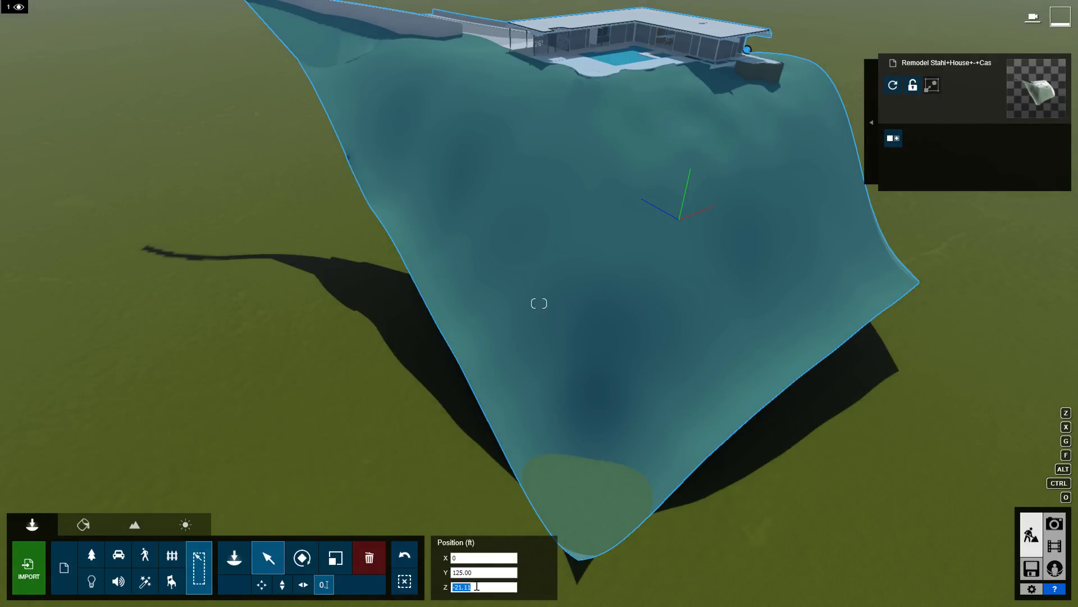
{"action": "type", "text": "0"}
{"action": "right_click_drag", "start_coordinate": [525, 436], "coordinate": [524, 292]}
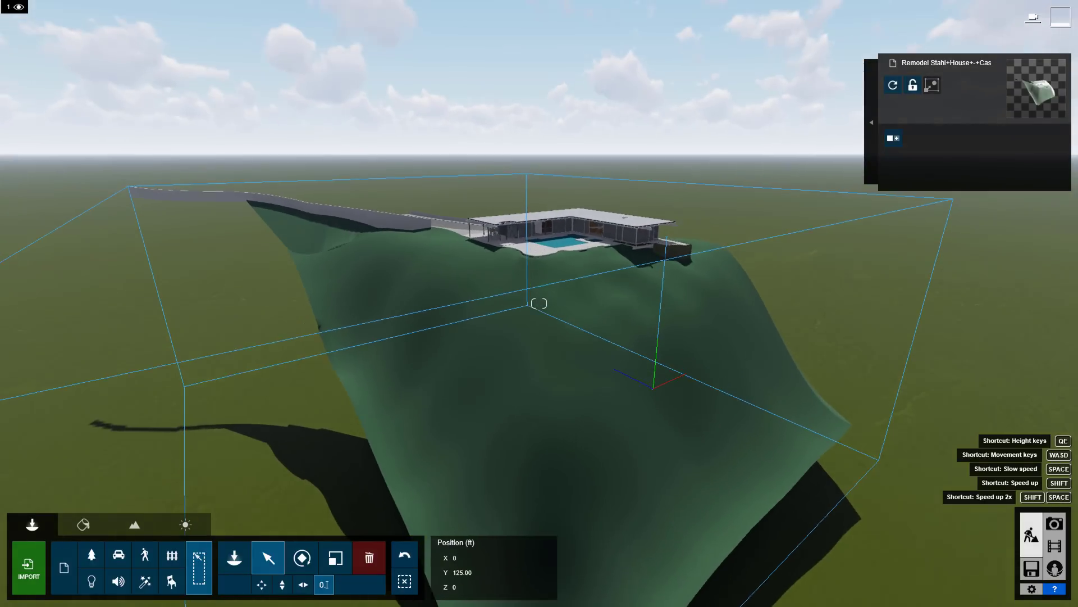
{"action": "key", "text": "w"}
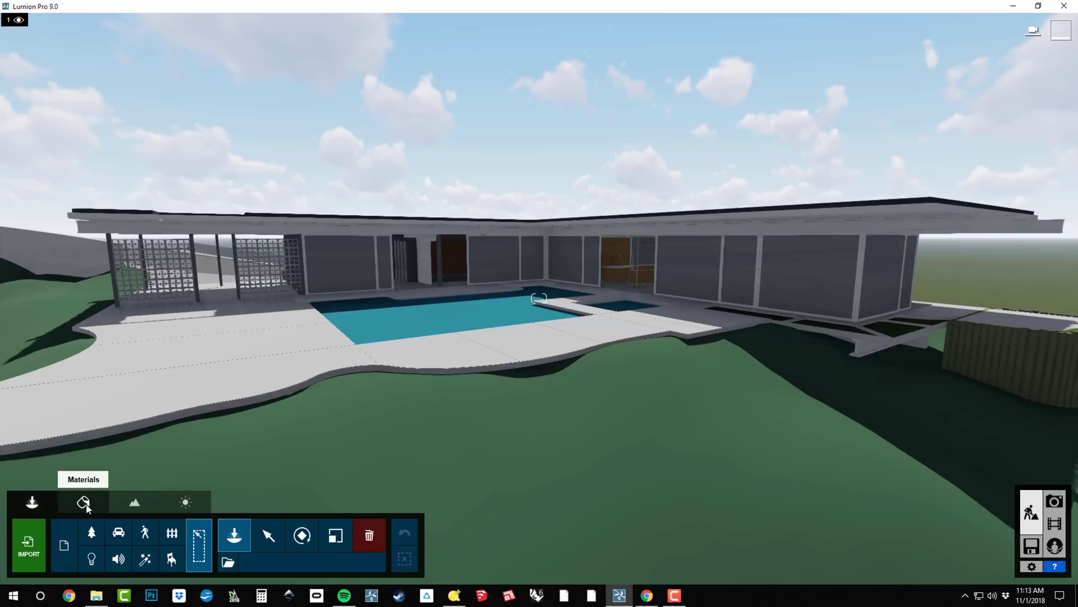
Select the window surface for material editing and browse the material categories.
{"action": "left_click", "coordinate": [86, 505]}
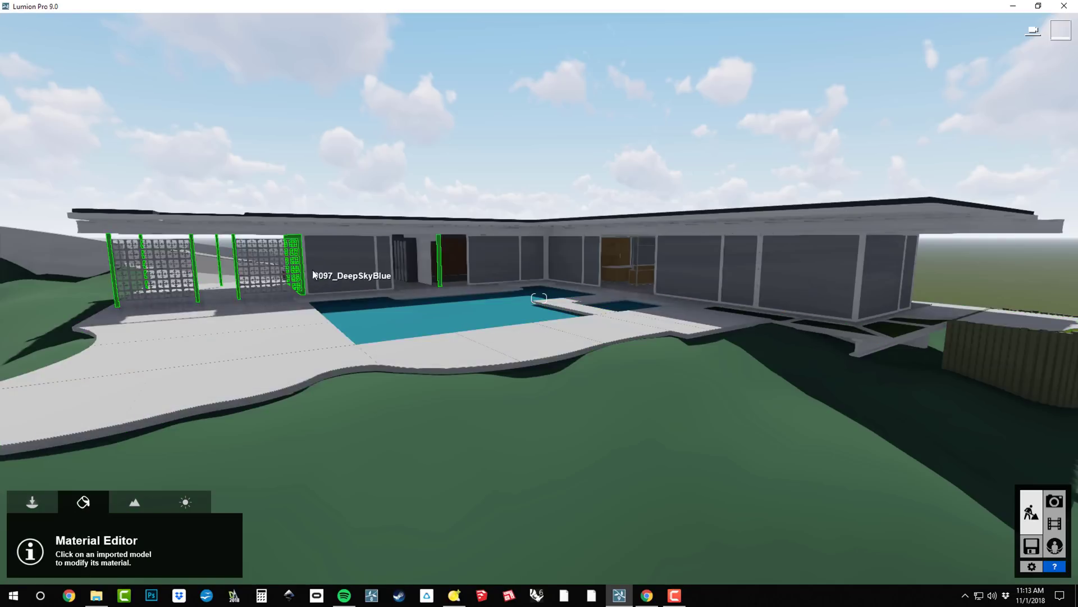
{"action": "left_click", "coordinate": [698, 272]}
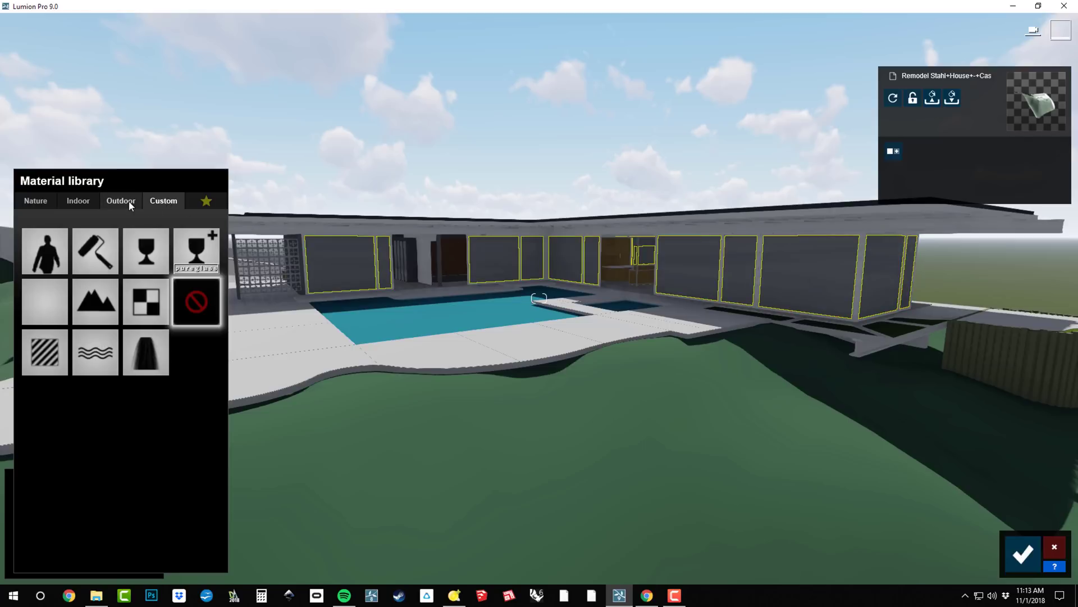
{"action": "left_click", "coordinate": [36, 200]}
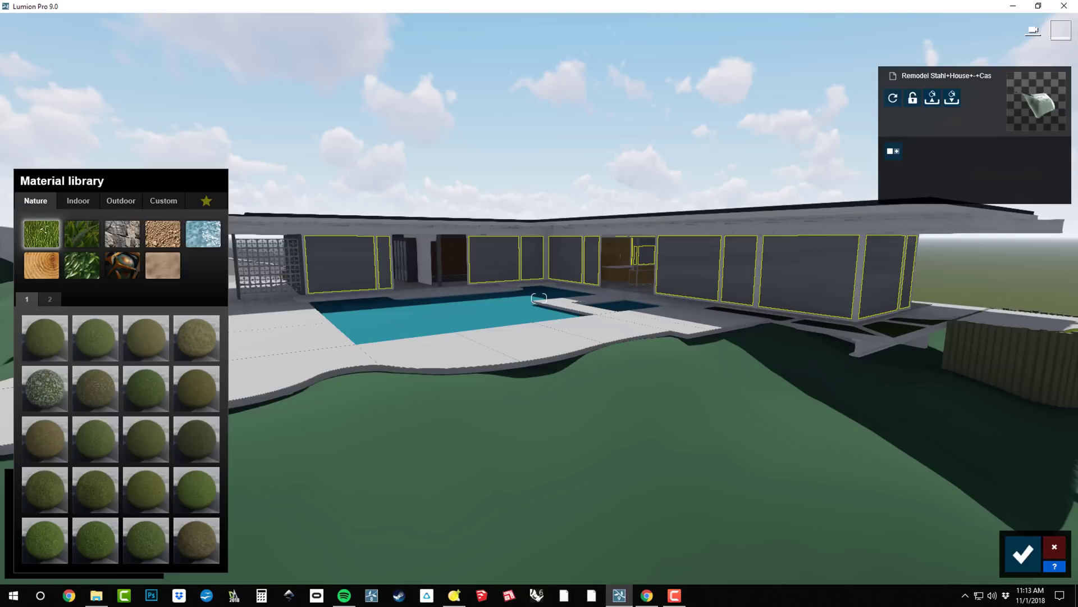
{"action": "left_click", "coordinate": [78, 200]}
{"action": "left_click", "coordinate": [121, 200]}
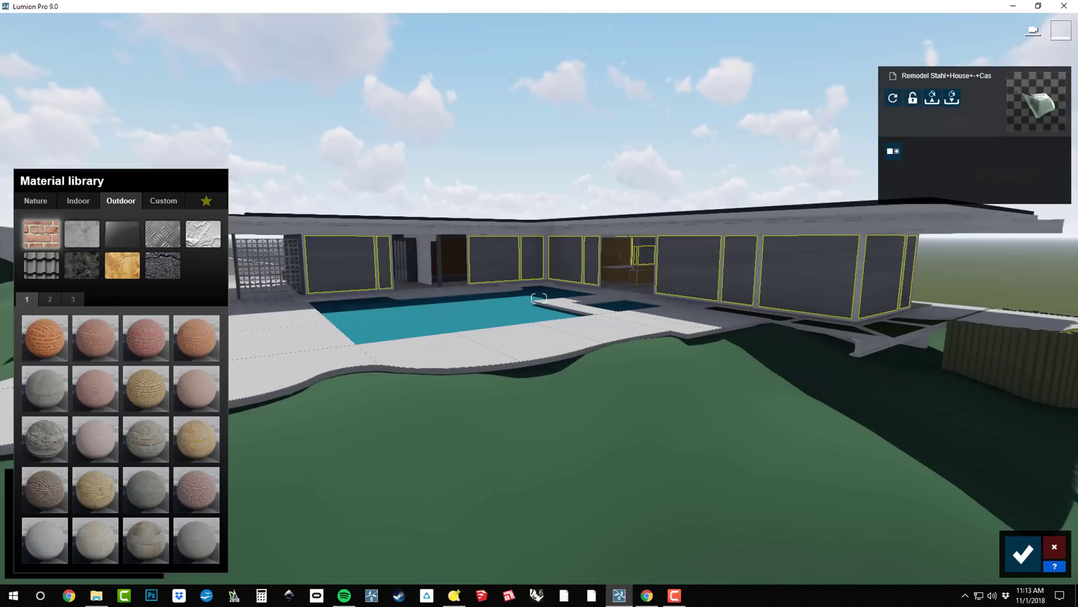
{"action": "left_click", "coordinate": [163, 201]}
{"action": "left_click", "coordinate": [35, 201]}
Look through the nature material types, then apply Custom pureglass to the windows.
{"action": "left_click", "coordinate": [90, 238]}
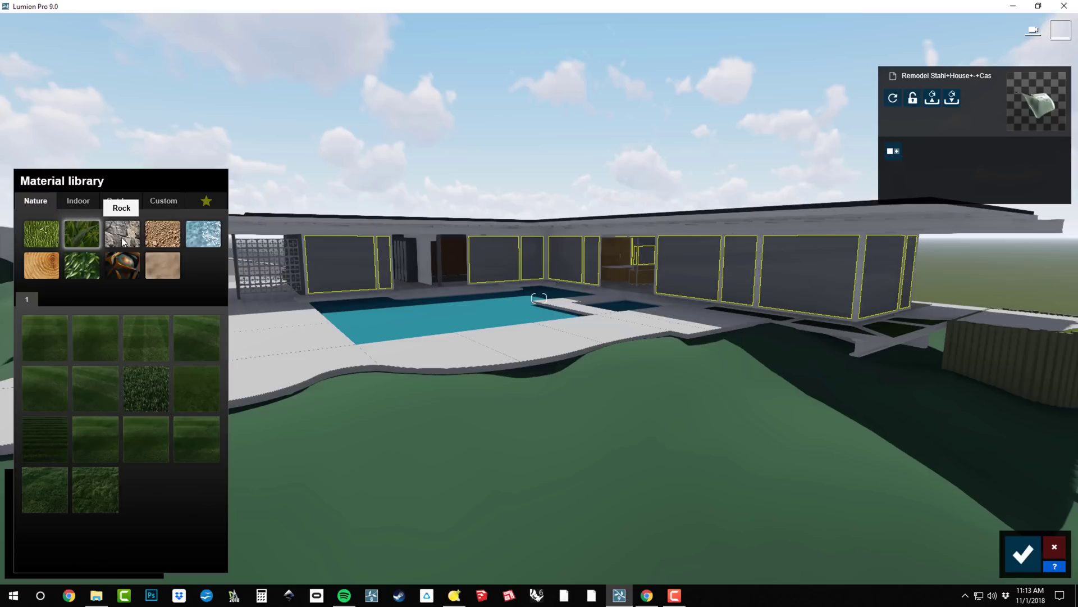
{"action": "left_click", "coordinate": [124, 239]}
{"action": "left_click", "coordinate": [163, 235]}
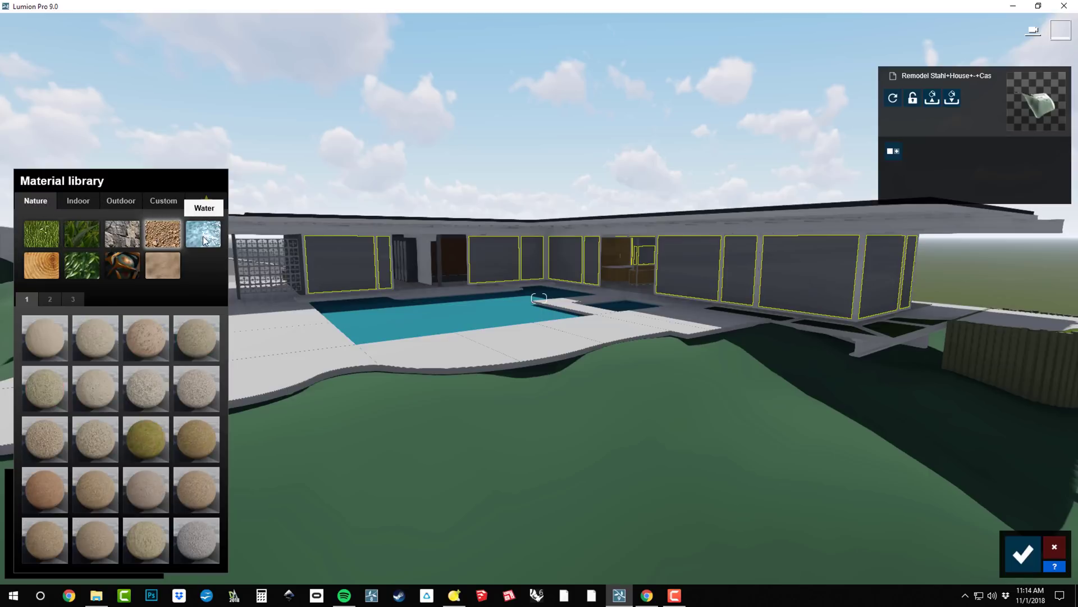
{"action": "left_click", "coordinate": [134, 266]}
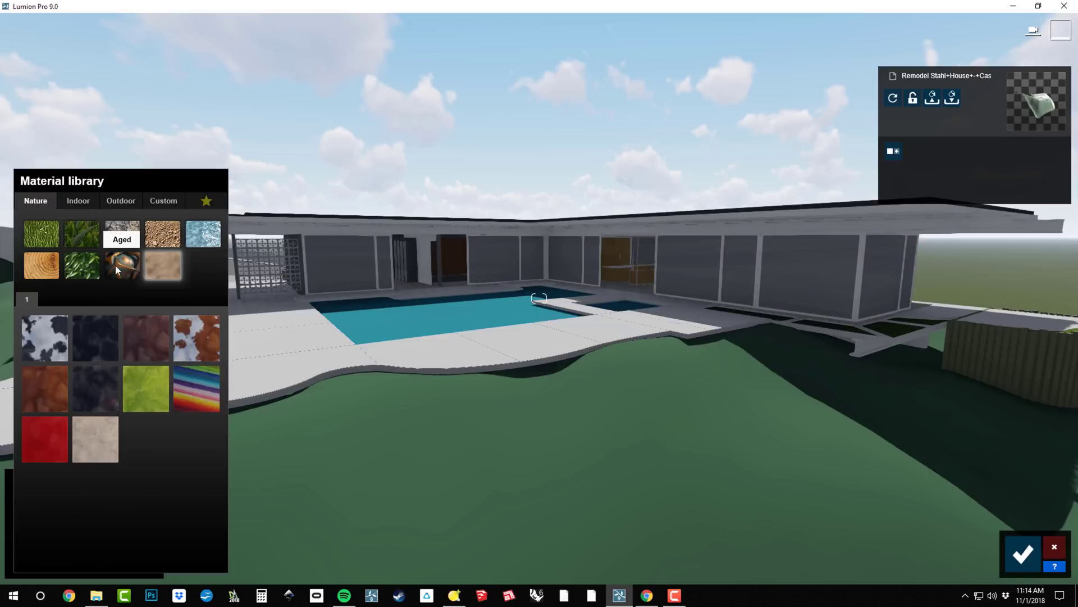
{"action": "left_click", "coordinate": [90, 265]}
{"action": "left_click", "coordinate": [54, 266]}
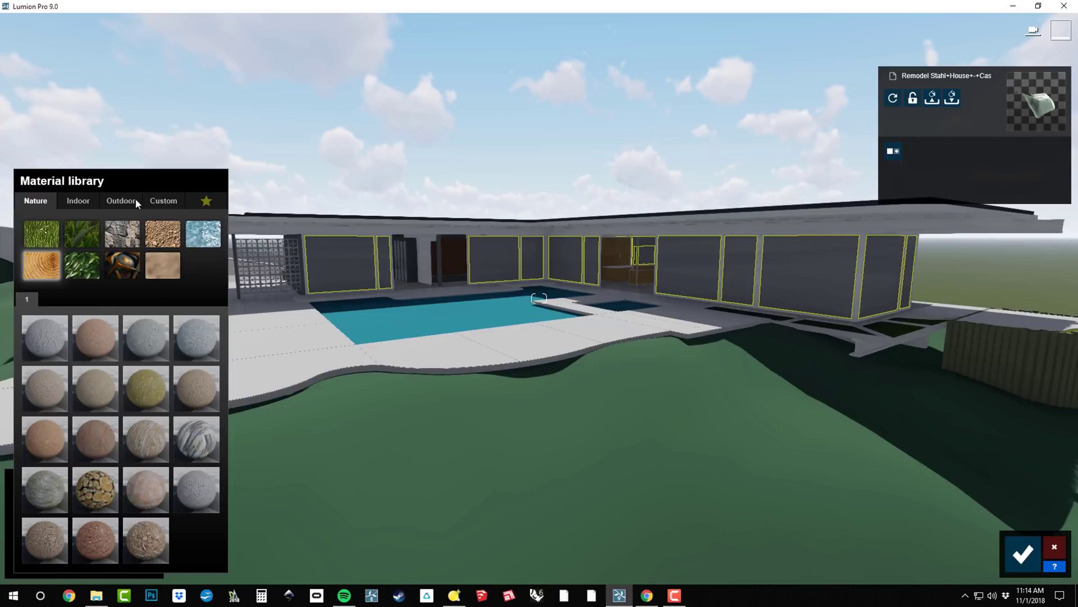
{"action": "left_click", "coordinate": [164, 201]}
{"action": "left_click", "coordinate": [196, 250]}
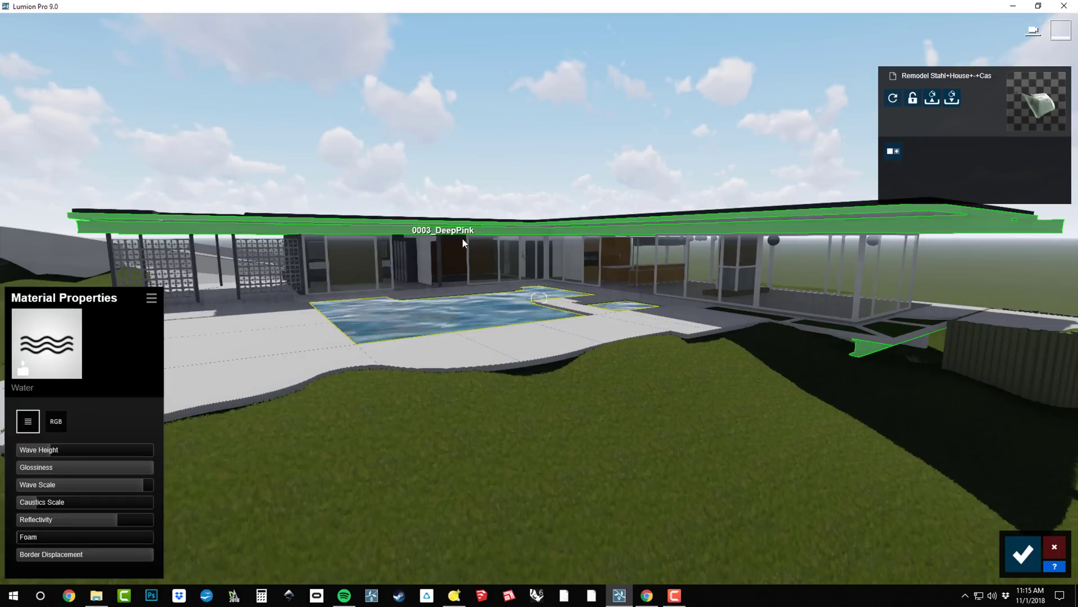
{"action": "right_click_drag", "start_coordinate": [466, 238], "coordinate": [505, 286]}
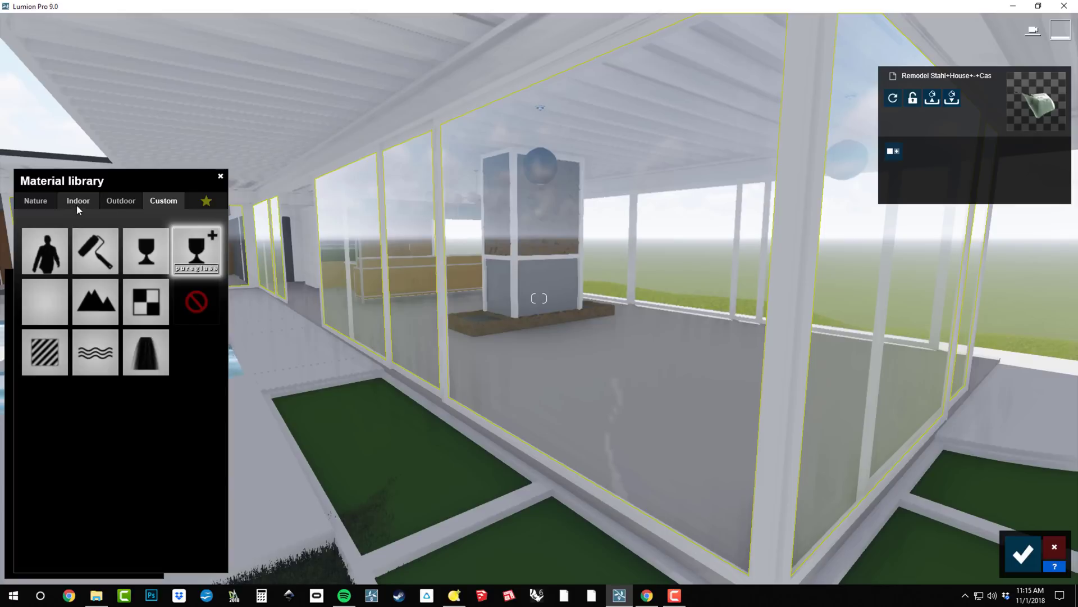
Apply Indoor Glass > Interior Volume Glass 001 to the windows and set Relief to 0.0.
{"action": "left_click", "coordinate": [76, 204]}
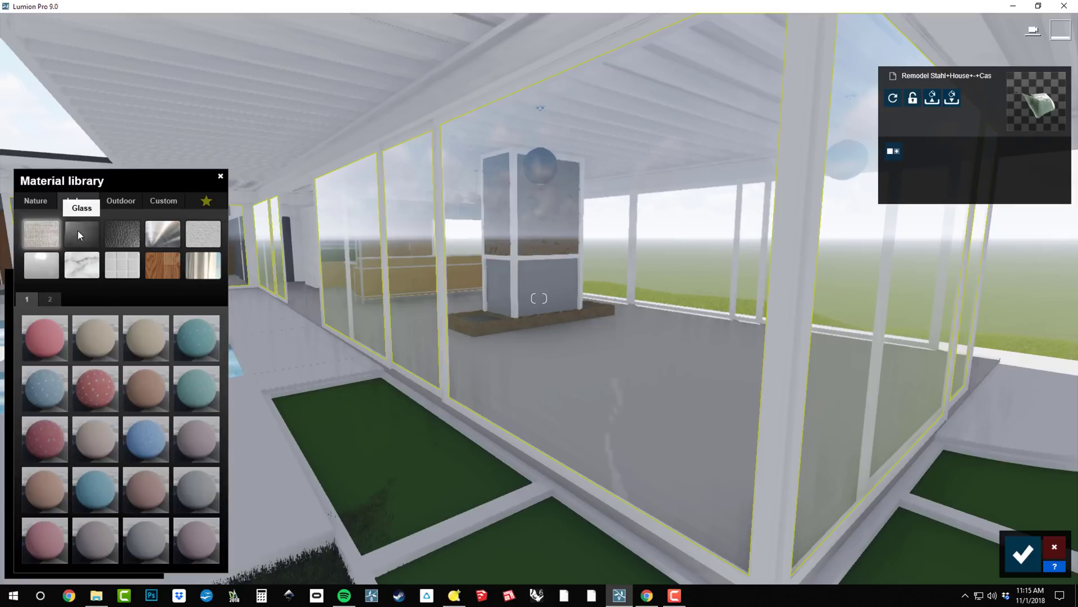
{"action": "left_click", "coordinate": [77, 230]}
{"action": "left_click", "coordinate": [140, 345]}
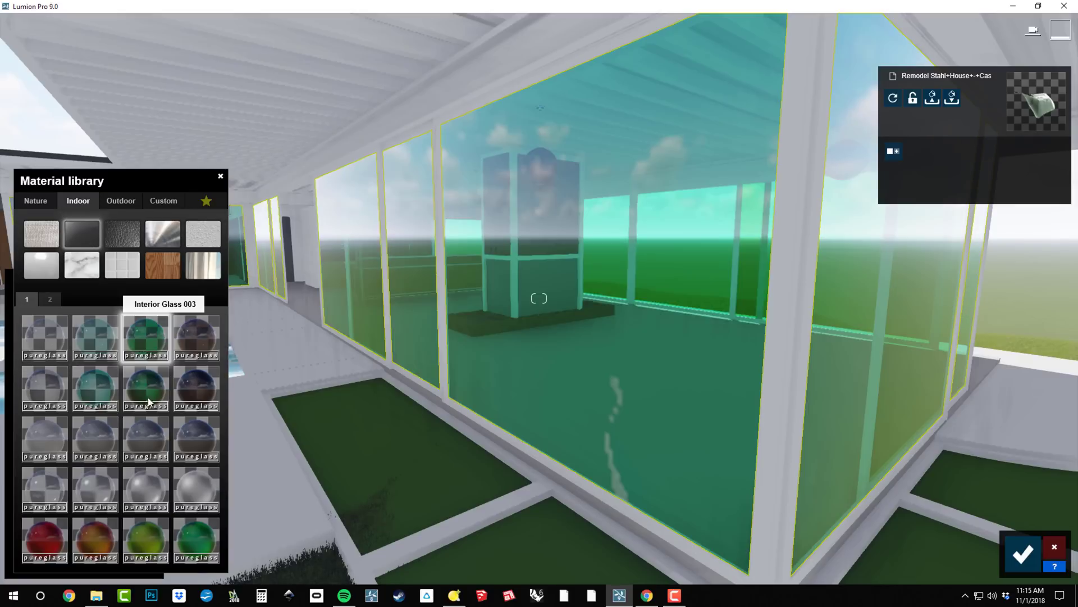
{"action": "left_click", "coordinate": [143, 487]}
{"action": "left_click", "coordinate": [142, 483]}
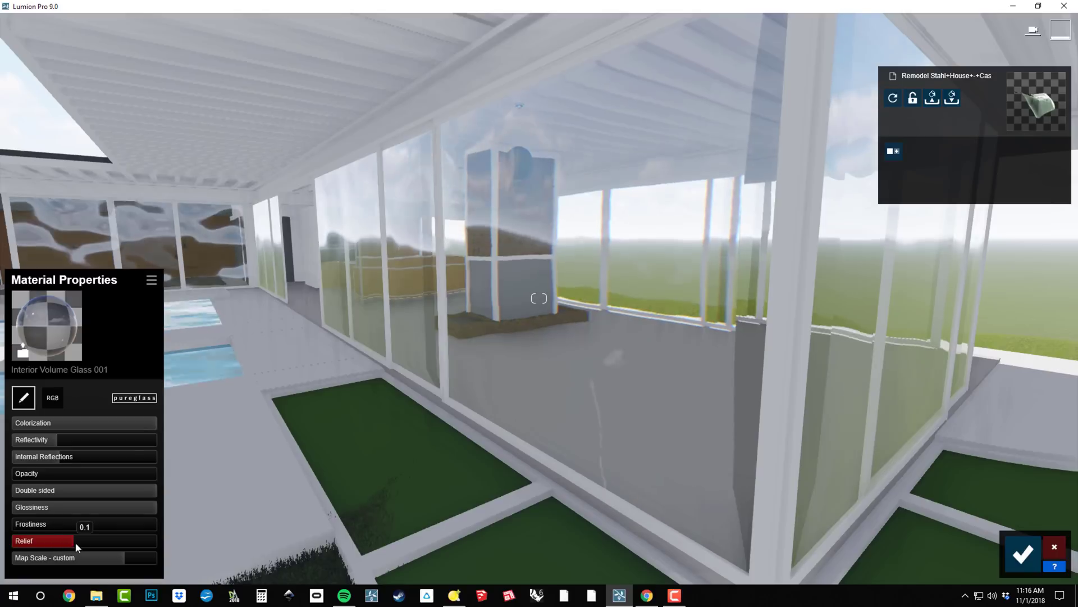
{"action": "left_click_drag", "start_coordinate": [119, 551], "coordinate": [56, 549]}
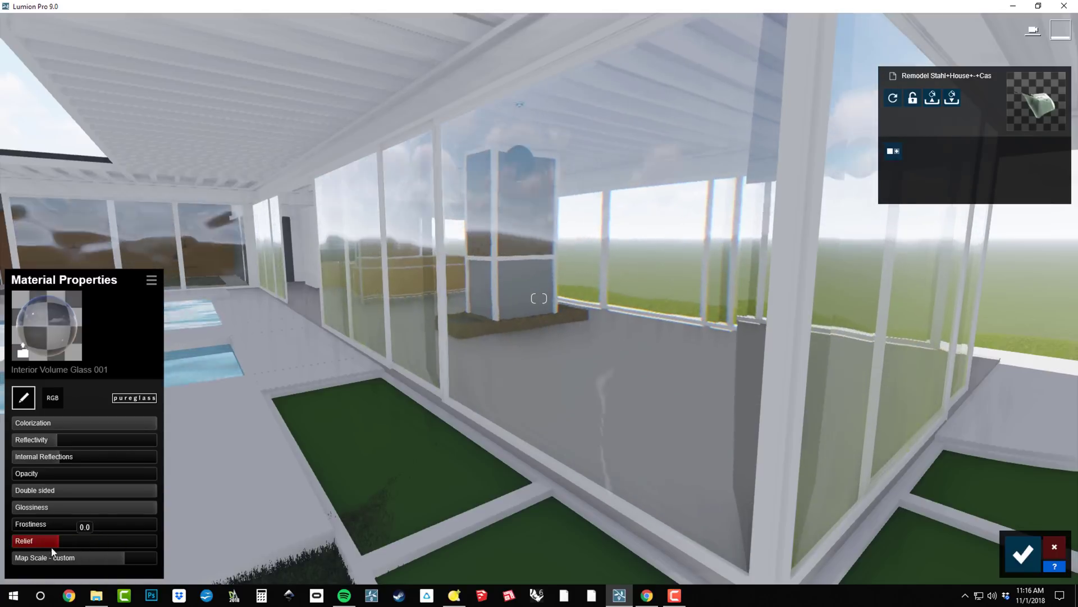
{"action": "key", "text": "s"}
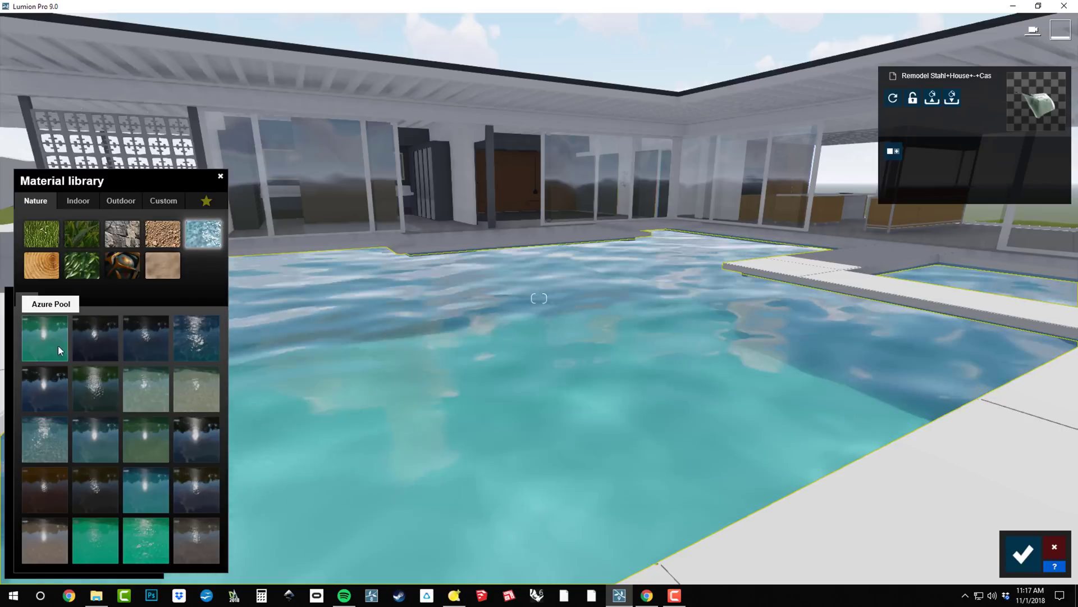
Try Azure Pool, Calm Blue and Nice Pool water, then apply Tropical Ocean to the pool.
{"action": "left_click", "coordinate": [49, 350]}
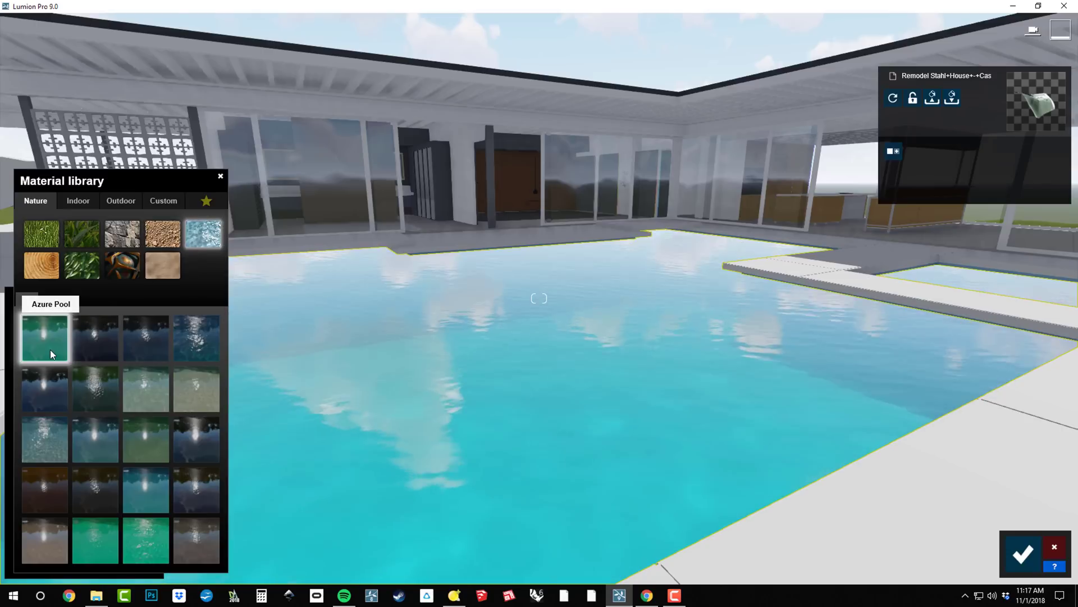
{"action": "left_click", "coordinate": [52, 389]}
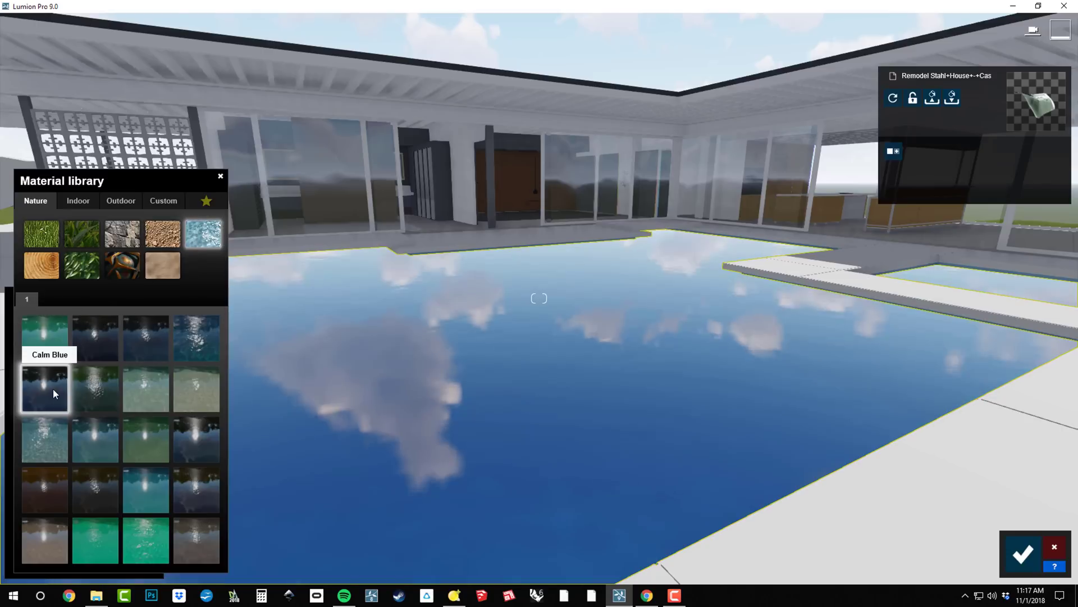
{"action": "left_click", "coordinate": [151, 489]}
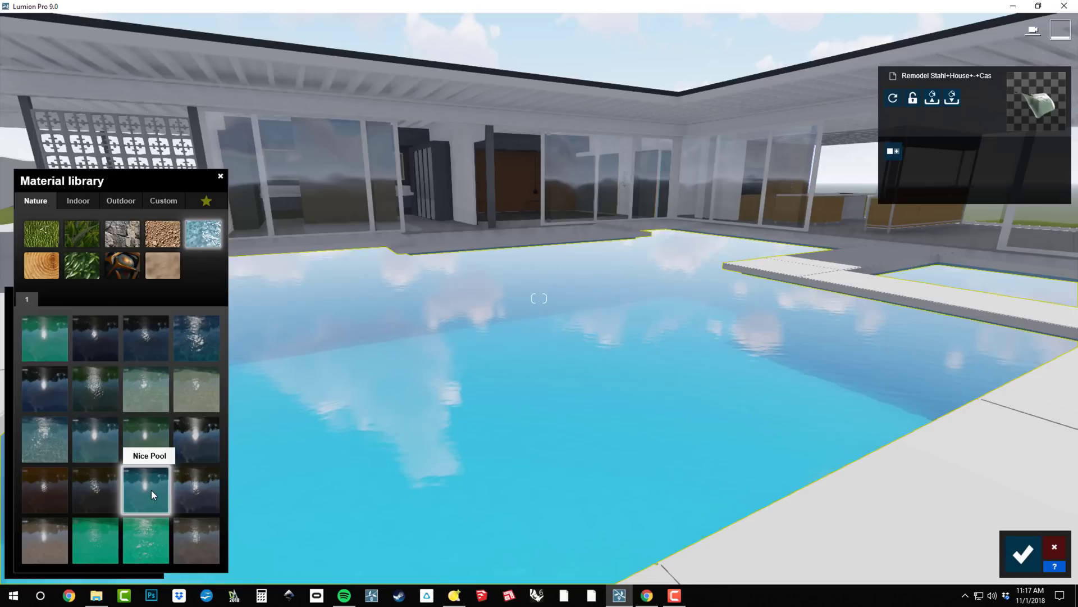
{"action": "left_click", "coordinate": [150, 540]}
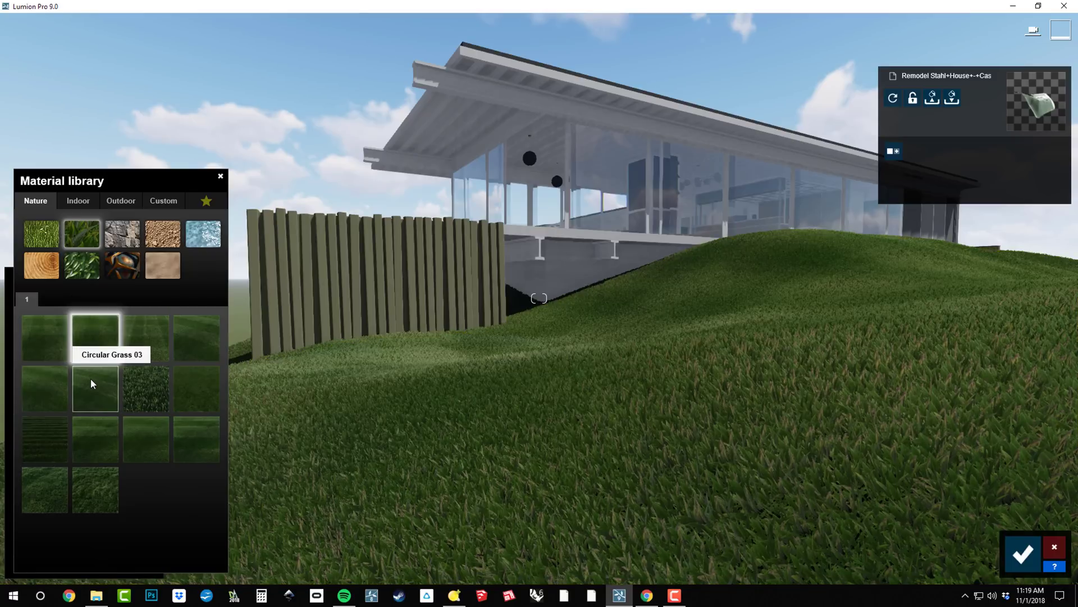
Try several grasses, apply Checkerboard Grass 03 to the terrain, and adjust bending and grass length.
{"action": "left_click", "coordinate": [89, 379]}
{"action": "left_click", "coordinate": [102, 440]}
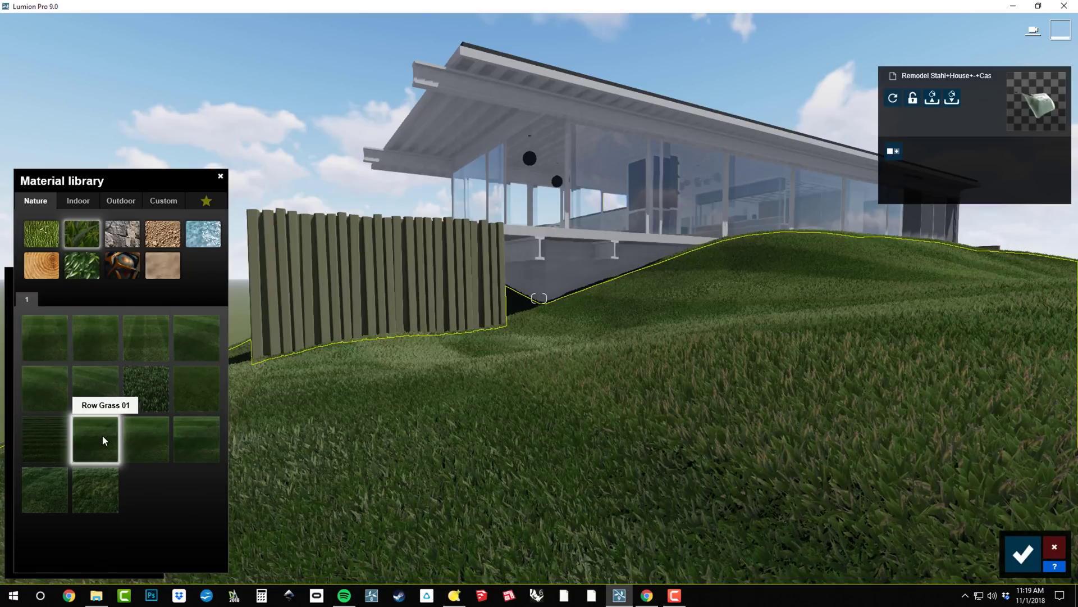
{"action": "left_click", "coordinate": [106, 492]}
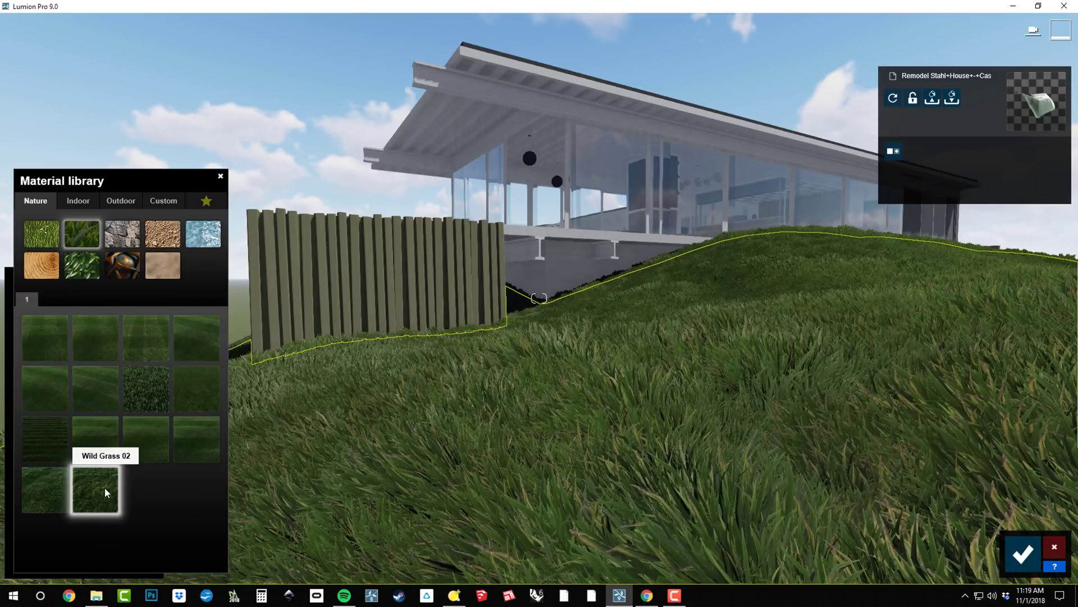
{"action": "left_click", "coordinate": [141, 338]}
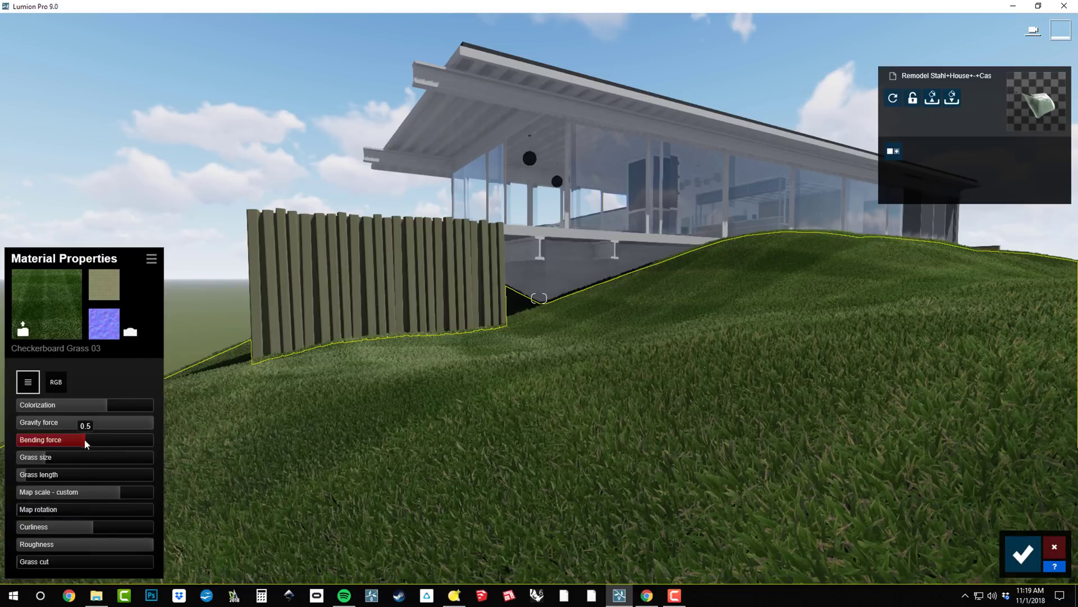
{"action": "mouse_move", "coordinate": [84, 439]}
{"action": "left_mouse_down"}
{"action": "mouse_move", "coordinate": [119, 441]}
{"action": "mouse_move", "coordinate": [82, 440]}
{"action": "left_mouse_up"}
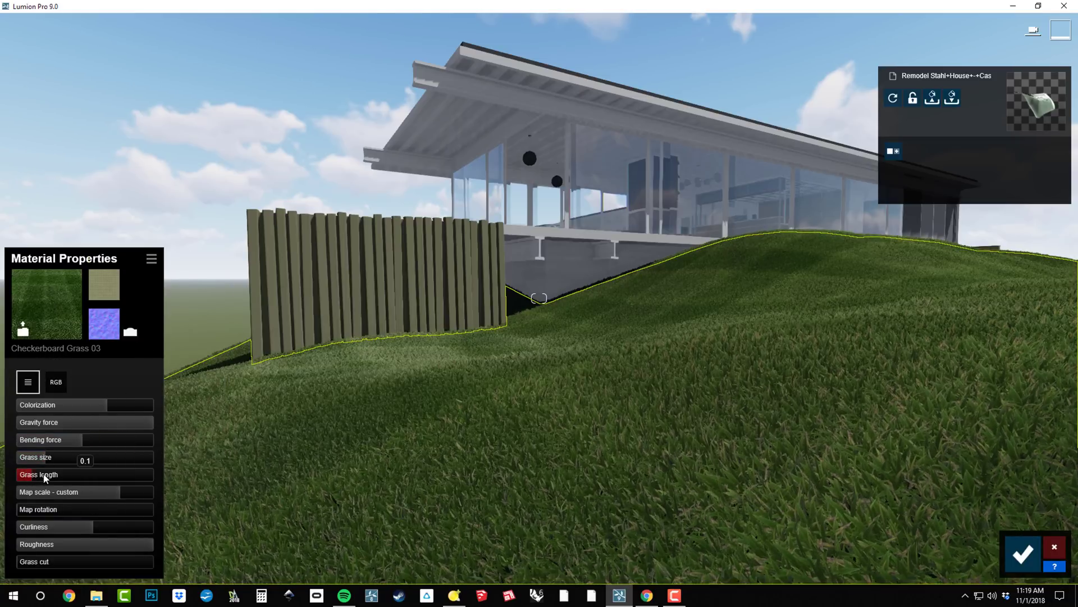
{"action": "mouse_move", "coordinate": [45, 477]}
{"action": "left_mouse_down"}
{"action": "mouse_move", "coordinate": [100, 478]}
{"action": "mouse_move", "coordinate": [65, 475]}
{"action": "left_mouse_up"}
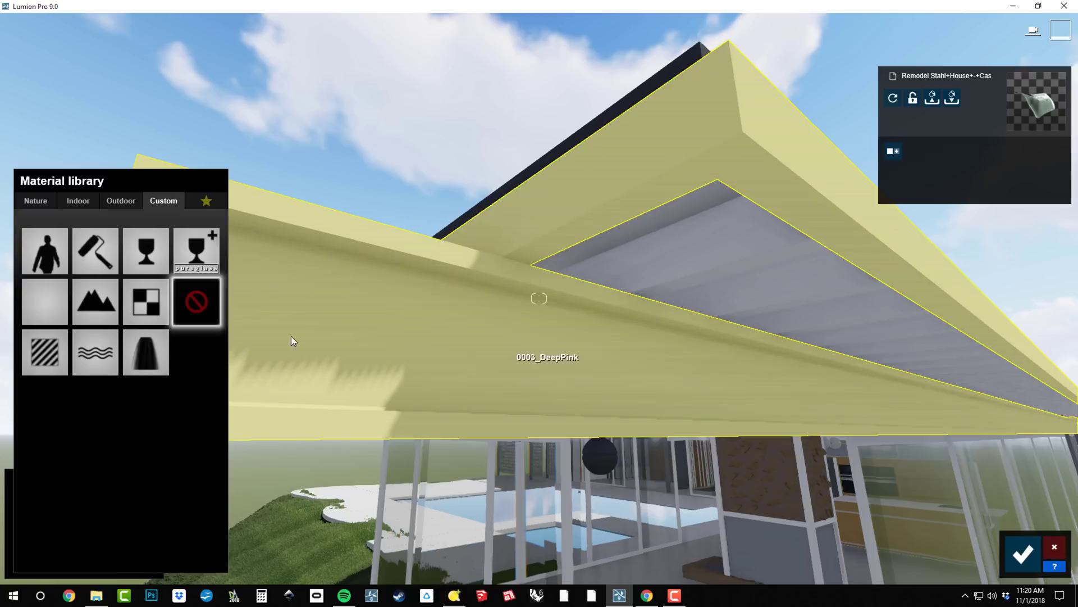
Apply a Standard material to the roof fascia with adjusted gloss and a dark grey-blue colour.
{"action": "left_click", "coordinate": [45, 302]}
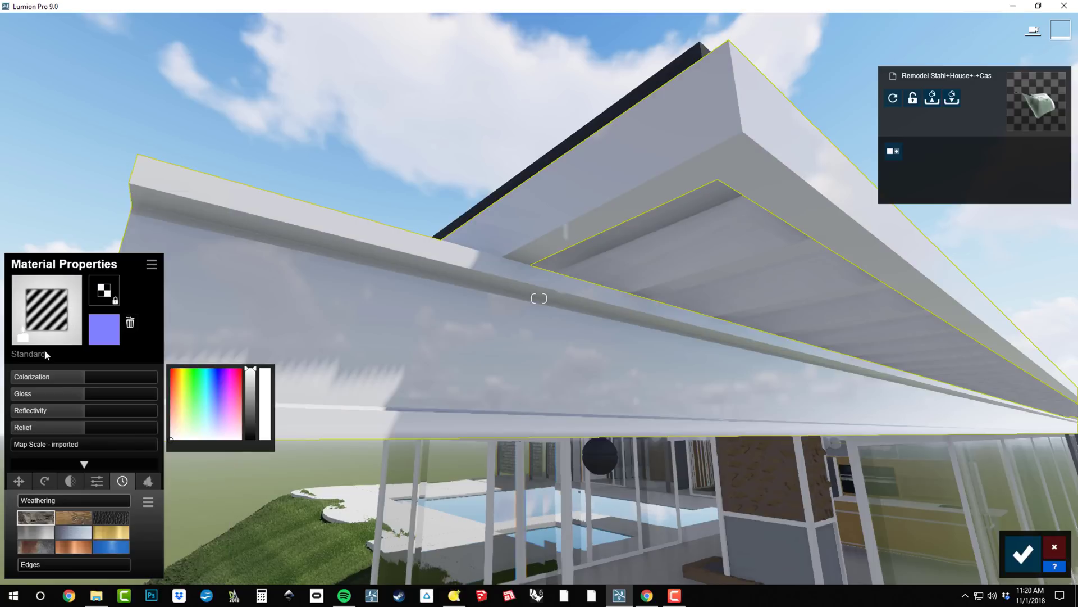
{"action": "mouse_move", "coordinate": [80, 393]}
{"action": "left_mouse_down"}
{"action": "mouse_move", "coordinate": [23, 397]}
{"action": "mouse_move", "coordinate": [140, 416]}
{"action": "mouse_move", "coordinate": [63, 413]}
{"action": "left_mouse_up"}
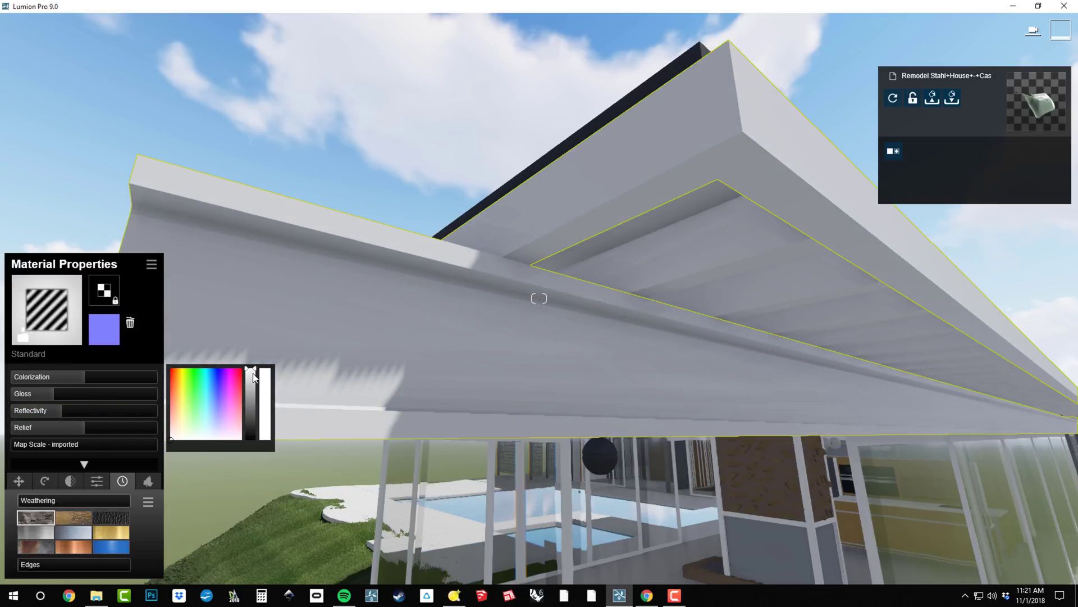
{"action": "left_click_drag", "start_coordinate": [254, 377], "coordinate": [255, 422]}
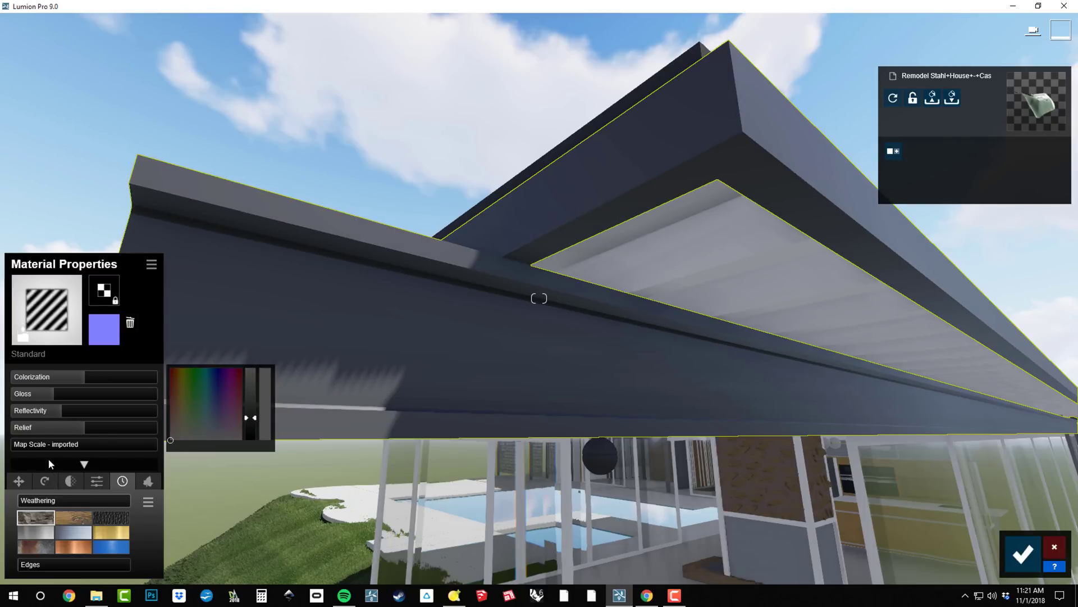
Add weathering to the roof material with Edges set to 0.3.
{"action": "left_click", "coordinate": [28, 479]}
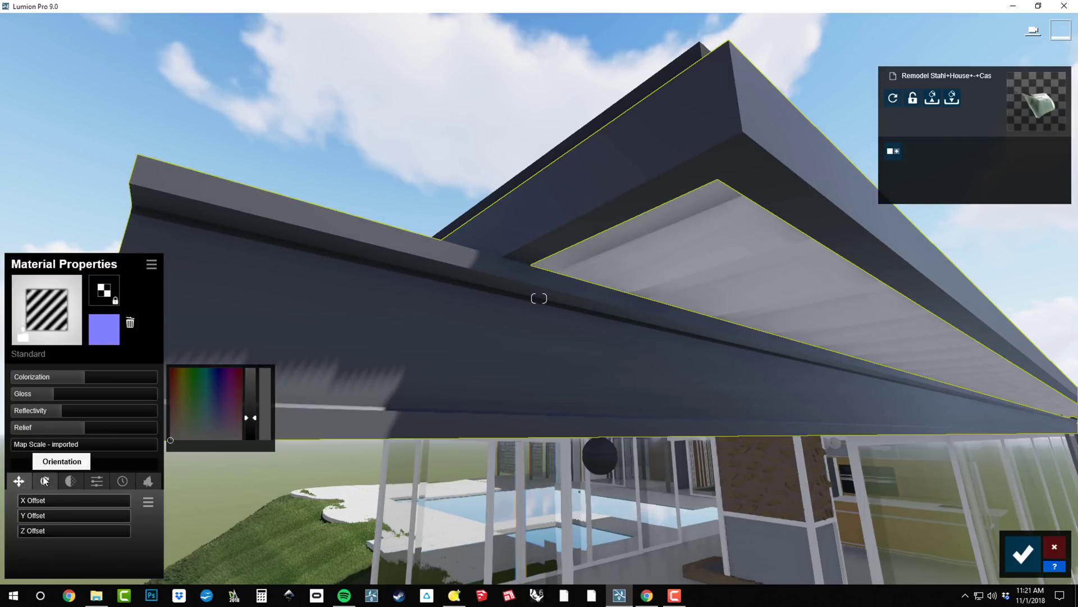
{"action": "left_click", "coordinate": [45, 481]}
{"action": "left_click", "coordinate": [70, 480]}
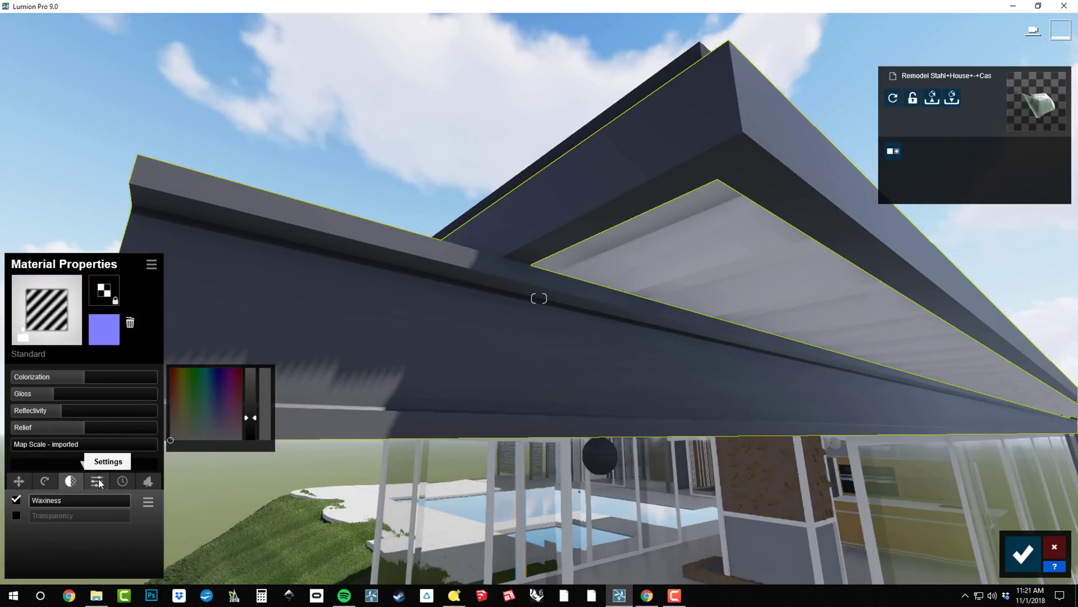
{"action": "left_click", "coordinate": [98, 482]}
{"action": "left_click", "coordinate": [122, 481]}
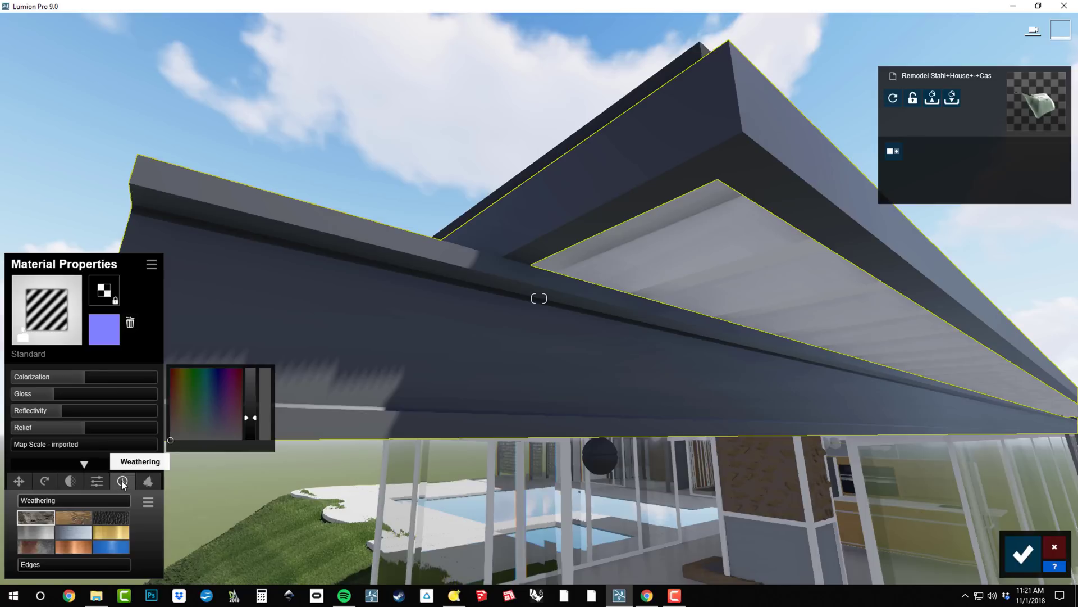
{"action": "left_click", "coordinate": [143, 481]}
{"action": "left_click", "coordinate": [123, 482]}
{"action": "left_click", "coordinate": [73, 532]}
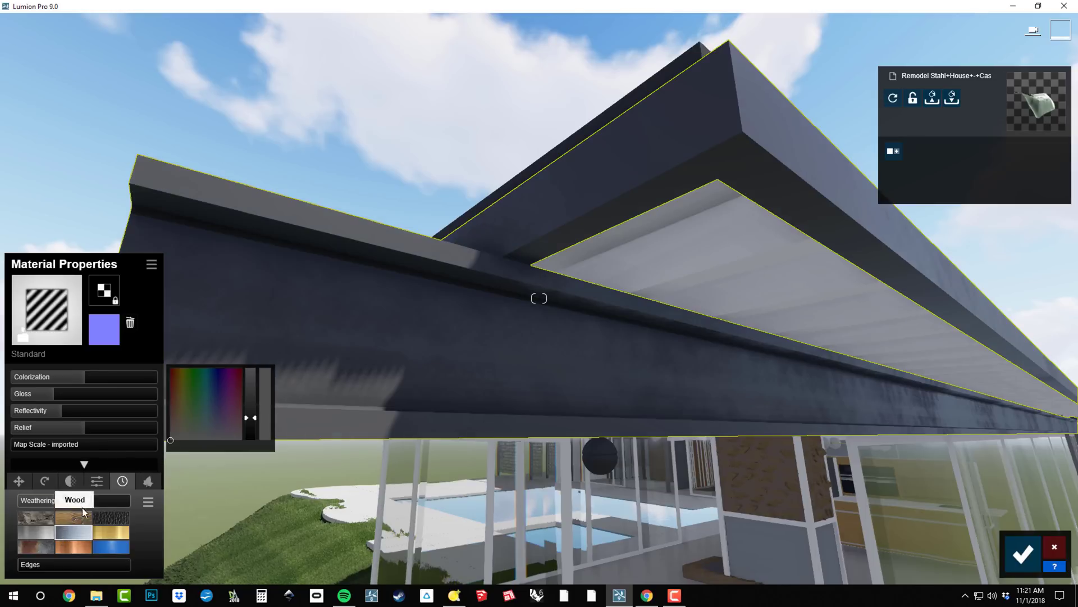
{"action": "left_click_drag", "start_coordinate": [28, 564], "coordinate": [56, 573]}
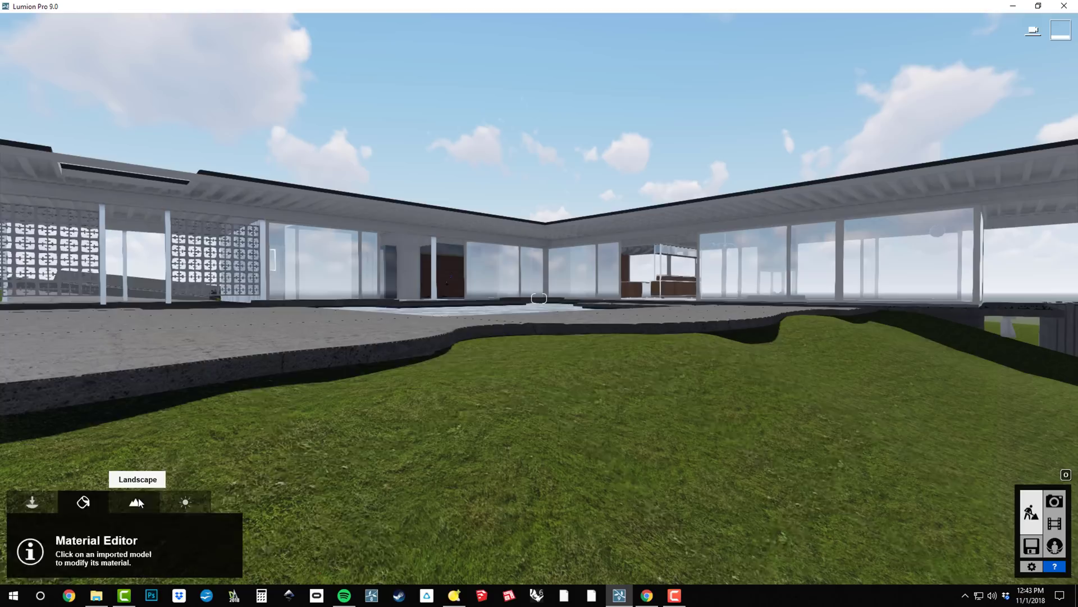
Turn on landscape grass and raise Grass Size from 0.3 to 0.4.
{"action": "left_click", "coordinate": [137, 502]}
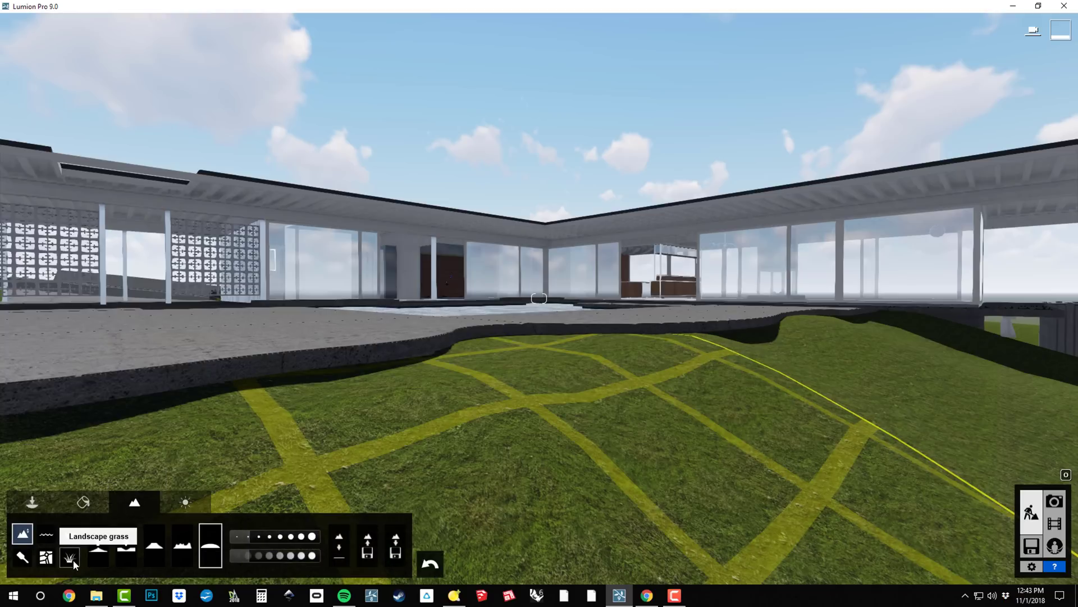
{"action": "left_click", "coordinate": [71, 558]}
{"action": "left_click", "coordinate": [117, 546]}
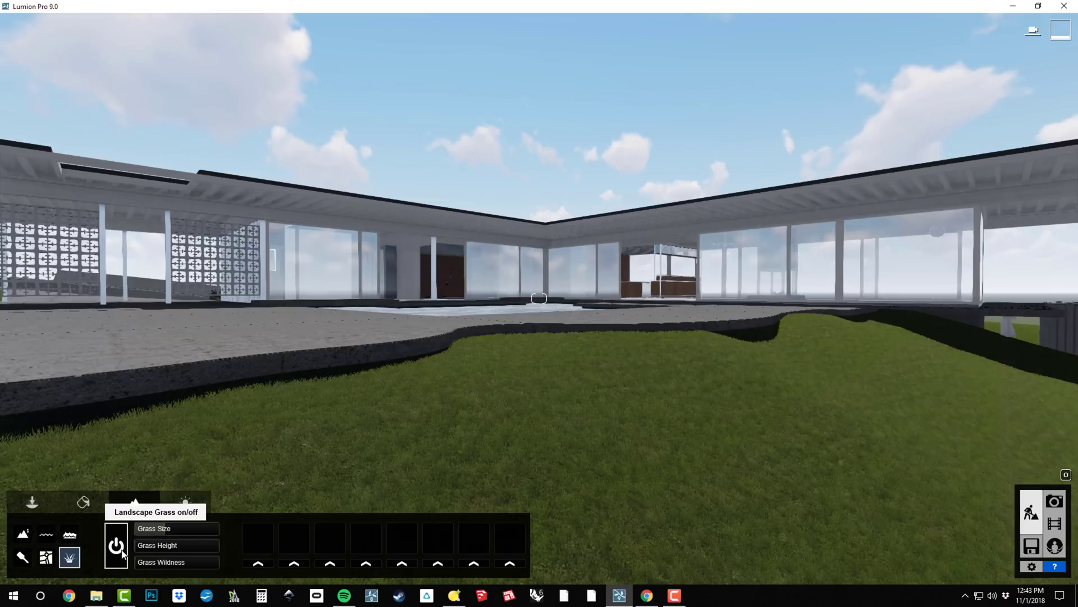
{"action": "left_click_drag", "start_coordinate": [167, 531], "coordinate": [156, 567]}
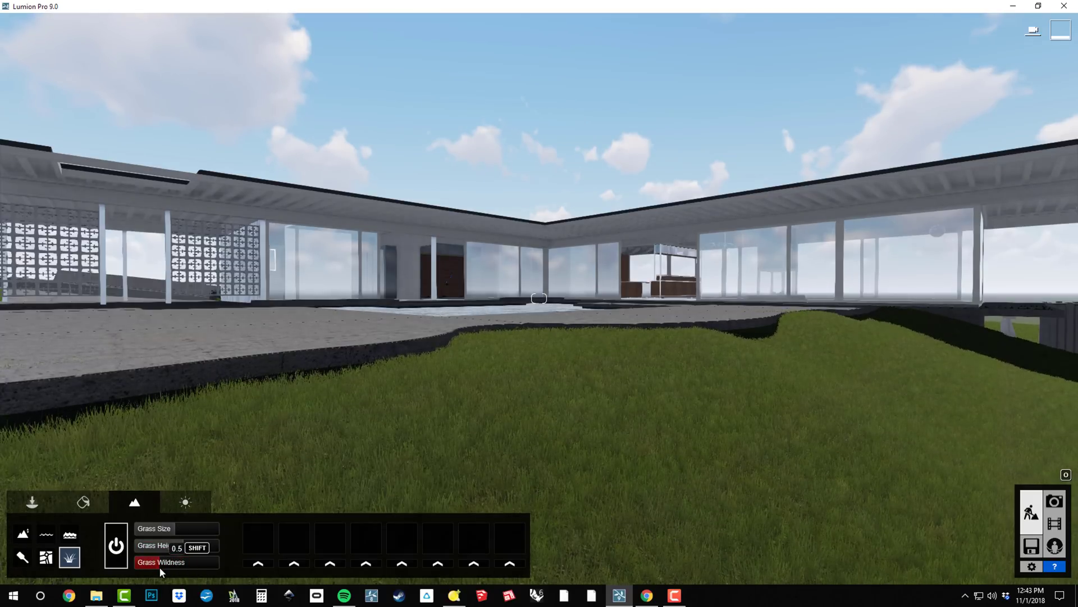
Cover the terrain with the green grass-and-rock landscape preset and pull the camera back.
{"action": "left_click", "coordinate": [22, 557]}
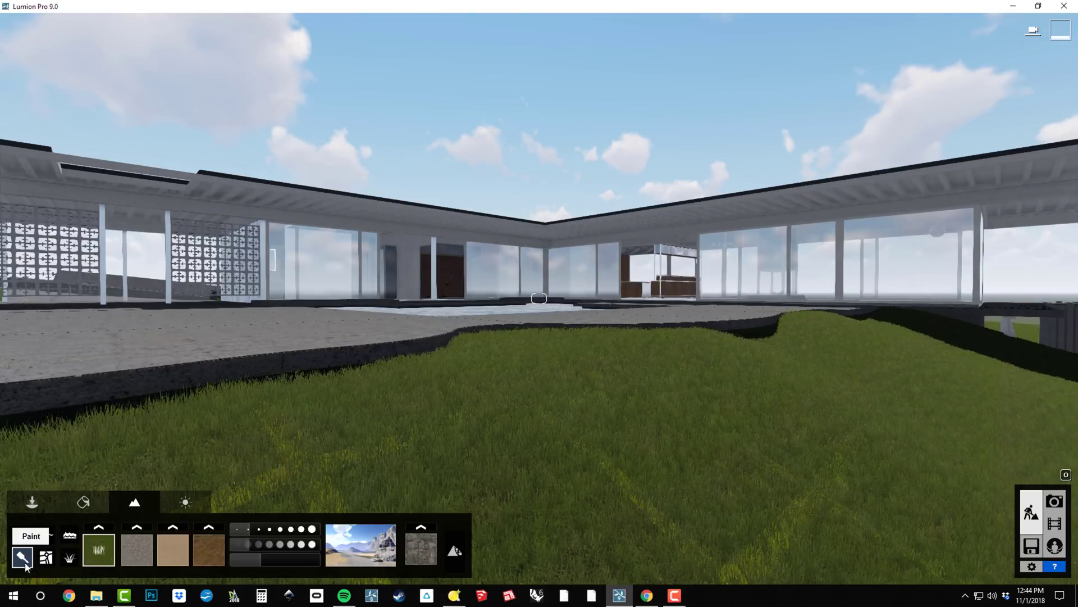
{"action": "left_click", "coordinate": [360, 550]}
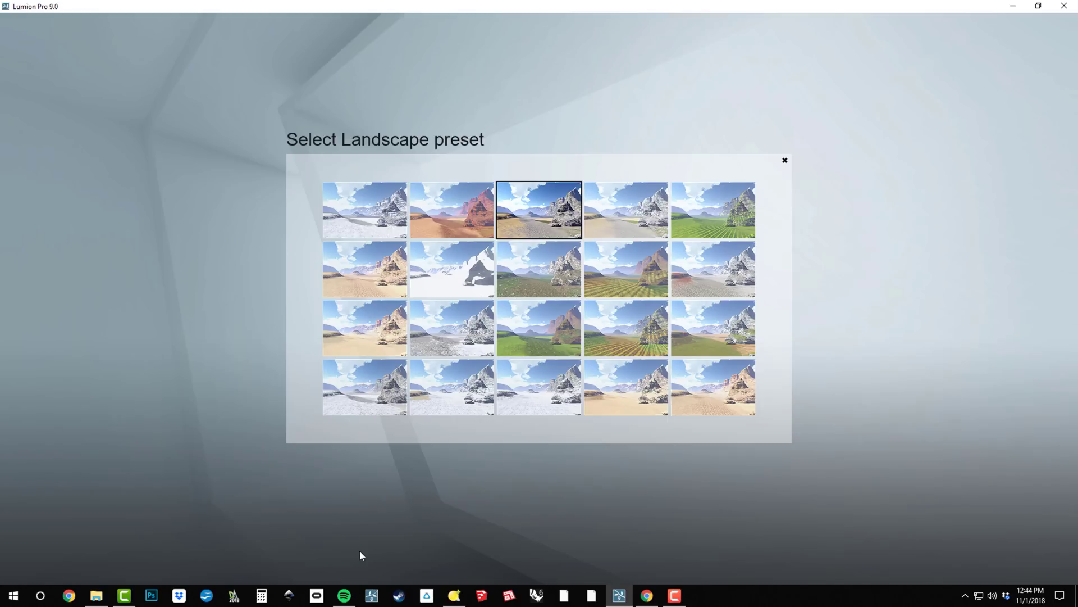
{"action": "left_click", "coordinate": [553, 268]}
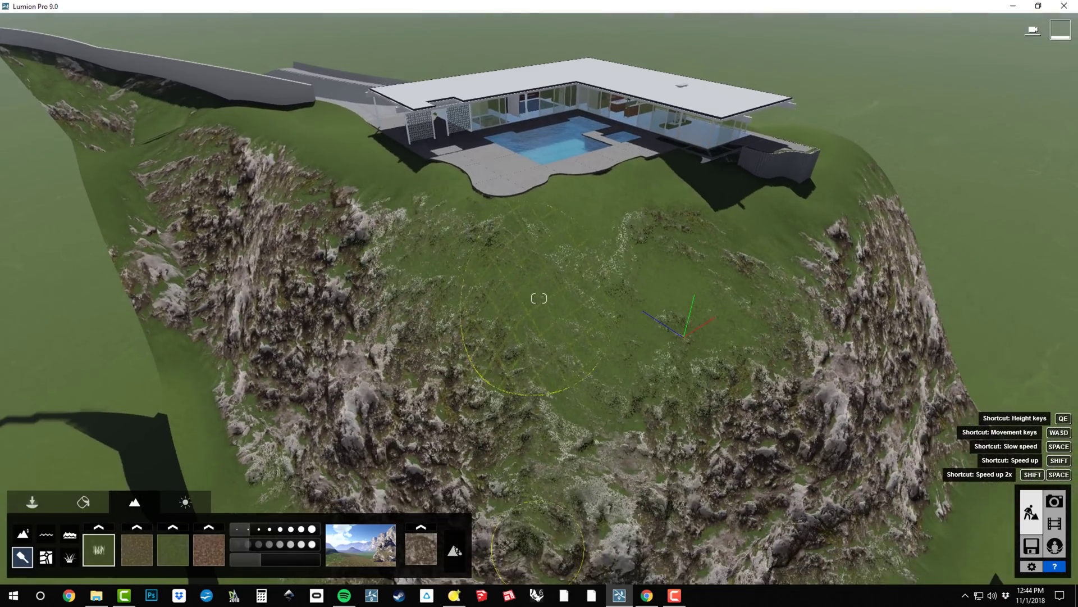
{"action": "key", "text": "s"}
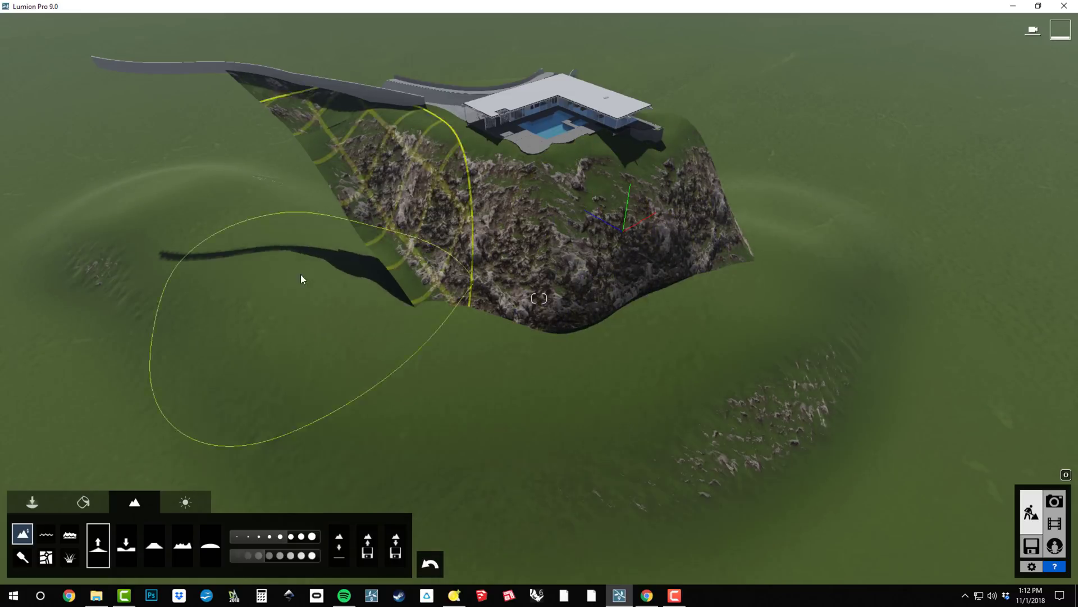
Raise a large hill left of the house, then lower, flatten and smooth its shape.
{"action": "mouse_move", "coordinate": [302, 279]}
{"action": "left_mouse_down"}
{"action": "mouse_move", "coordinate": [155, 333]}
{"action": "mouse_move", "coordinate": [238, 171]}
{"action": "mouse_move", "coordinate": [273, 187]}
{"action": "mouse_move", "coordinate": [315, 230]}
{"action": "mouse_move", "coordinate": [320, 193]}
{"action": "mouse_move", "coordinate": [275, 142]}
{"action": "mouse_move", "coordinate": [158, 210]}
{"action": "mouse_move", "coordinate": [240, 160]}
{"action": "mouse_move", "coordinate": [534, 261]}
{"action": "mouse_move", "coordinate": [622, 378]}
{"action": "left_mouse_up"}
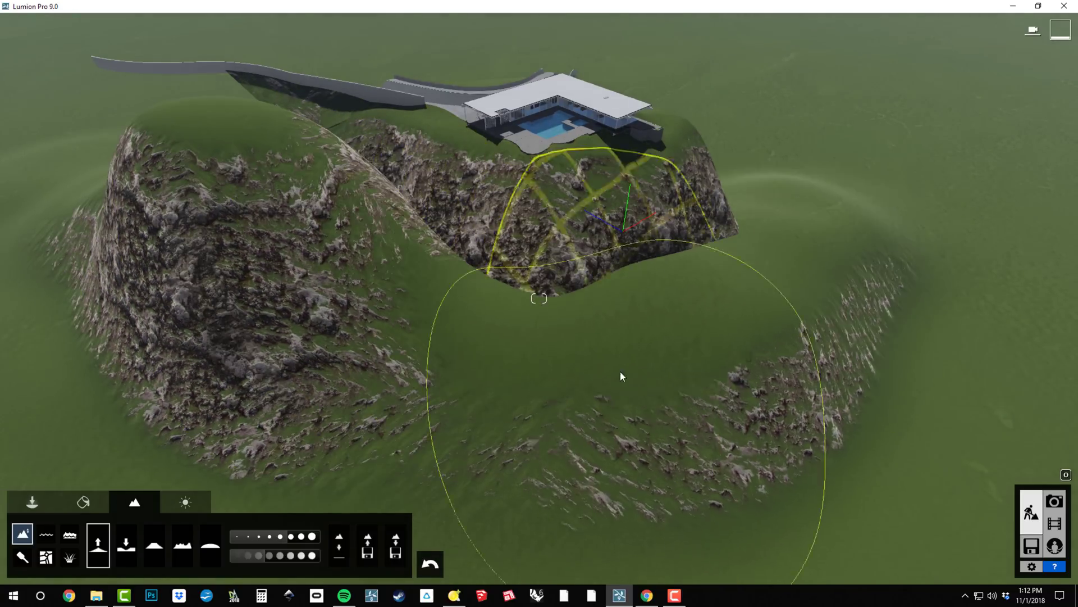
{"action": "left_click", "coordinate": [119, 553]}
{"action": "left_click_drag", "start_coordinate": [230, 136], "coordinate": [251, 160]}
{"action": "left_click", "coordinate": [154, 545]}
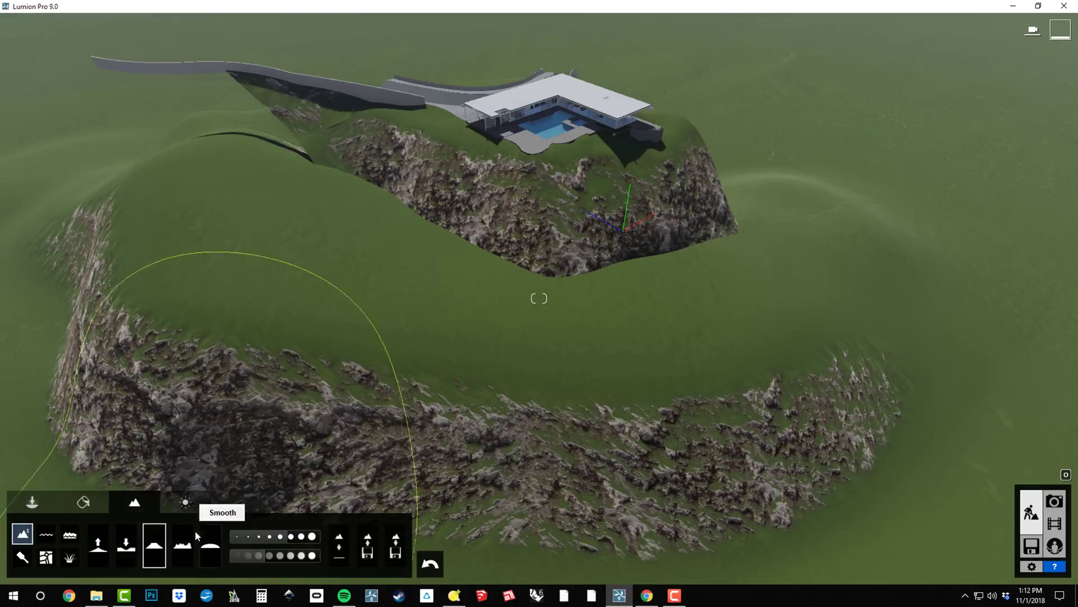
{"action": "left_click", "coordinate": [198, 536]}
{"action": "left_click_drag", "start_coordinate": [161, 192], "coordinate": [176, 221]}
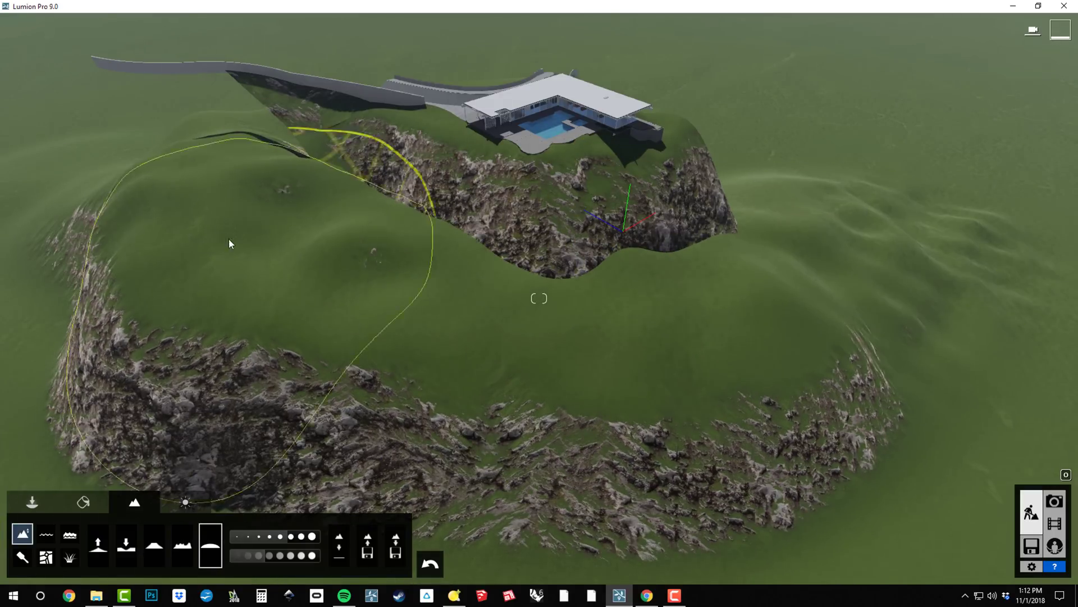
{"action": "left_click_drag", "start_coordinate": [230, 243], "coordinate": [103, 167]}
{"action": "left_click", "coordinate": [21, 557]}
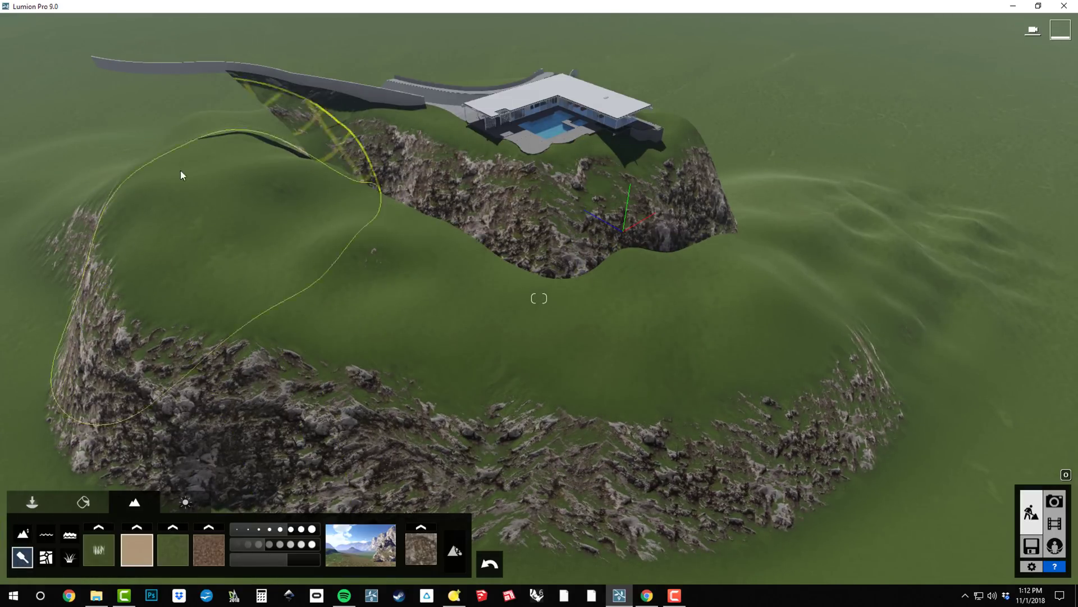
Paint sand over the hill top and right slope and change the sand texture to EuropeSand.
{"action": "mouse_move", "coordinate": [181, 171]}
{"action": "left_mouse_down"}
{"action": "mouse_move", "coordinate": [512, 339]}
{"action": "mouse_move", "coordinate": [894, 240]}
{"action": "mouse_move", "coordinate": [640, 324]}
{"action": "mouse_move", "coordinate": [447, 258]}
{"action": "mouse_move", "coordinate": [821, 171]}
{"action": "mouse_move", "coordinate": [953, 317]}
{"action": "left_mouse_up"}
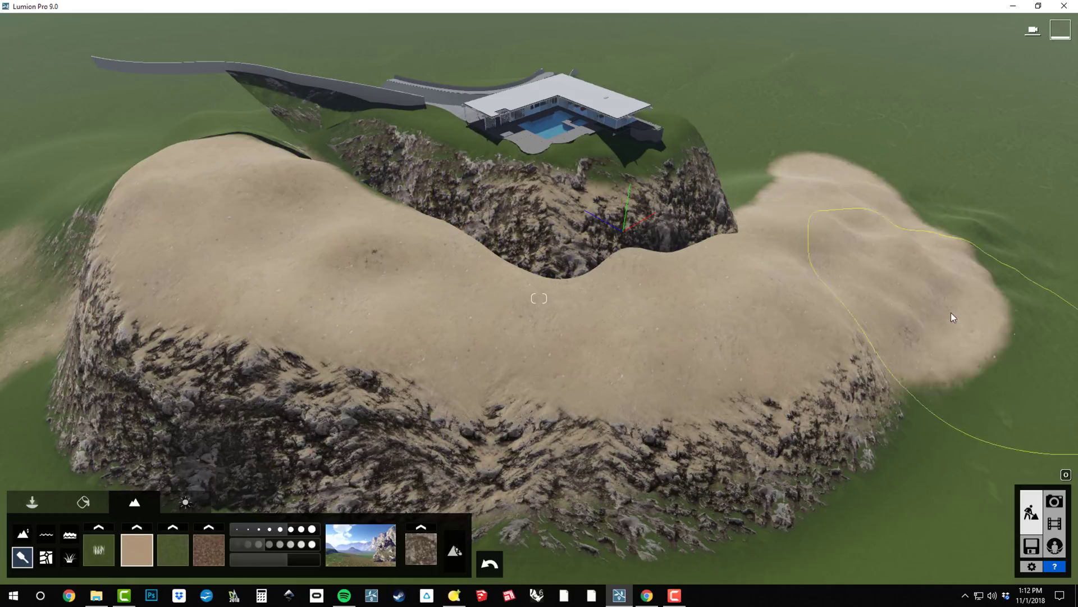
{"action": "left_click", "coordinate": [138, 528]}
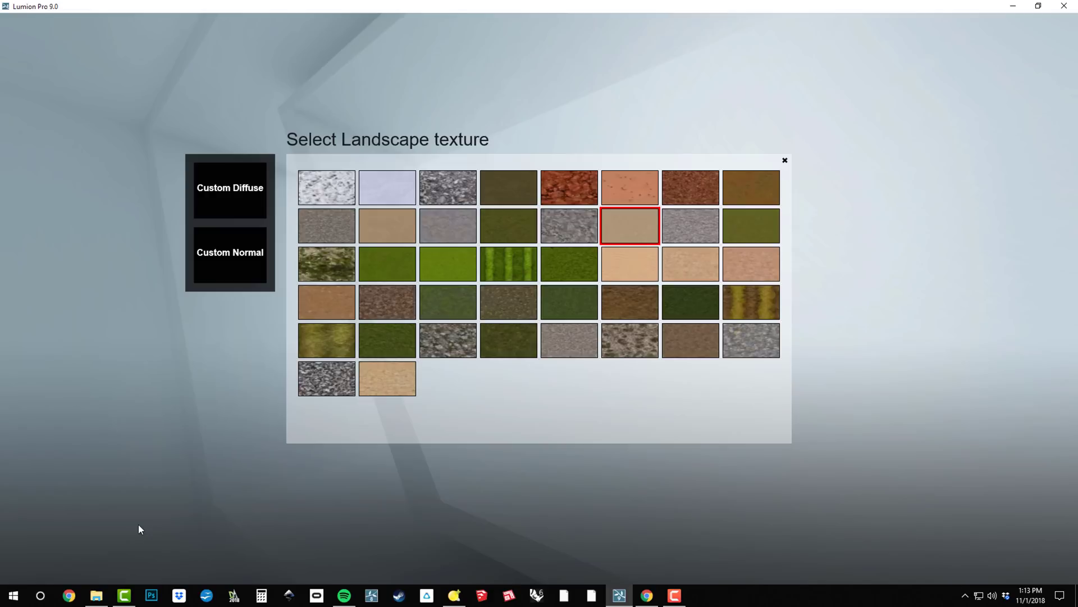
{"action": "left_click", "coordinate": [408, 228]}
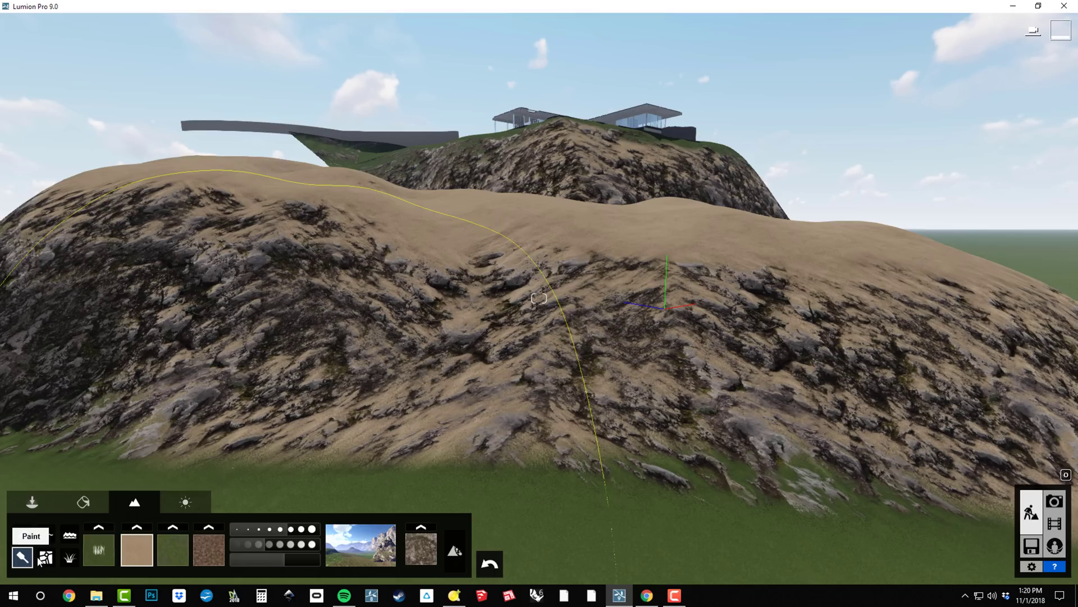
Turn on the ocean around the island with wave intensity 0.6.
{"action": "left_click", "coordinate": [81, 540]}
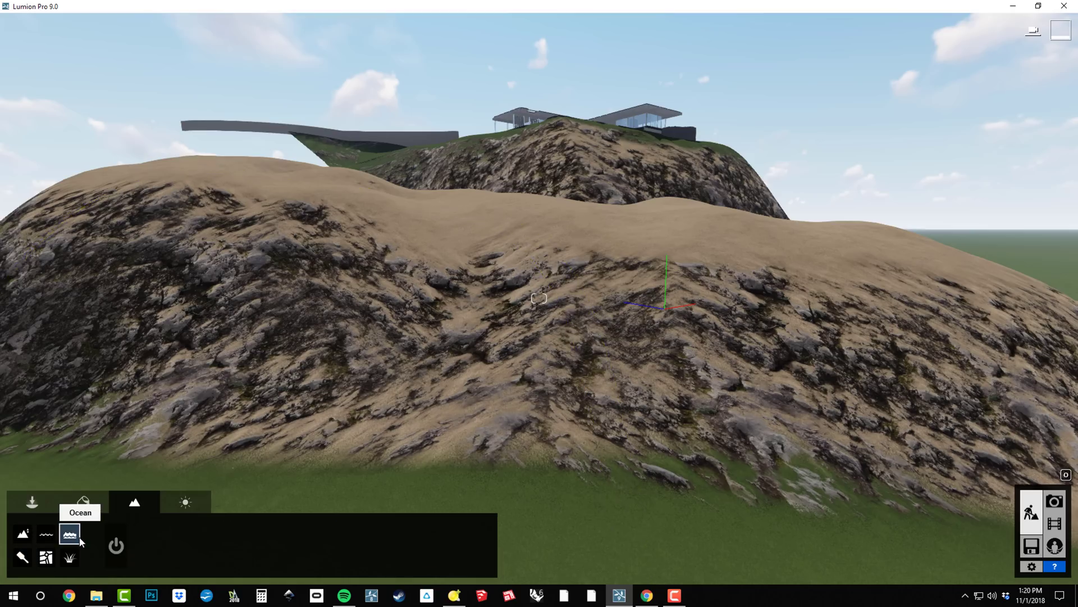
{"action": "left_click", "coordinate": [115, 546]}
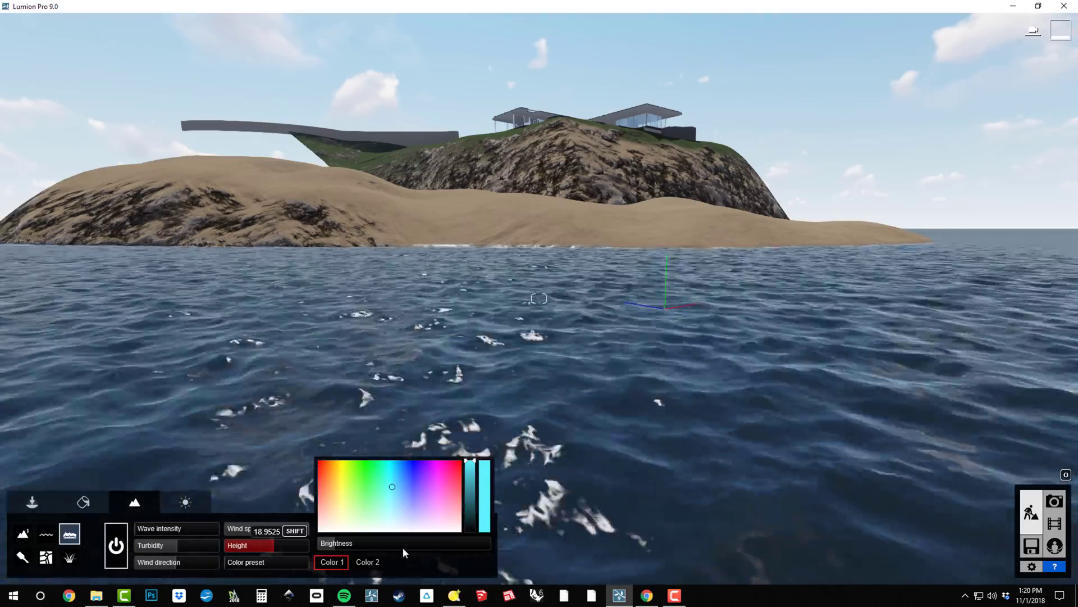
{"action": "left_click_drag", "start_coordinate": [208, 529], "coordinate": [189, 544]}
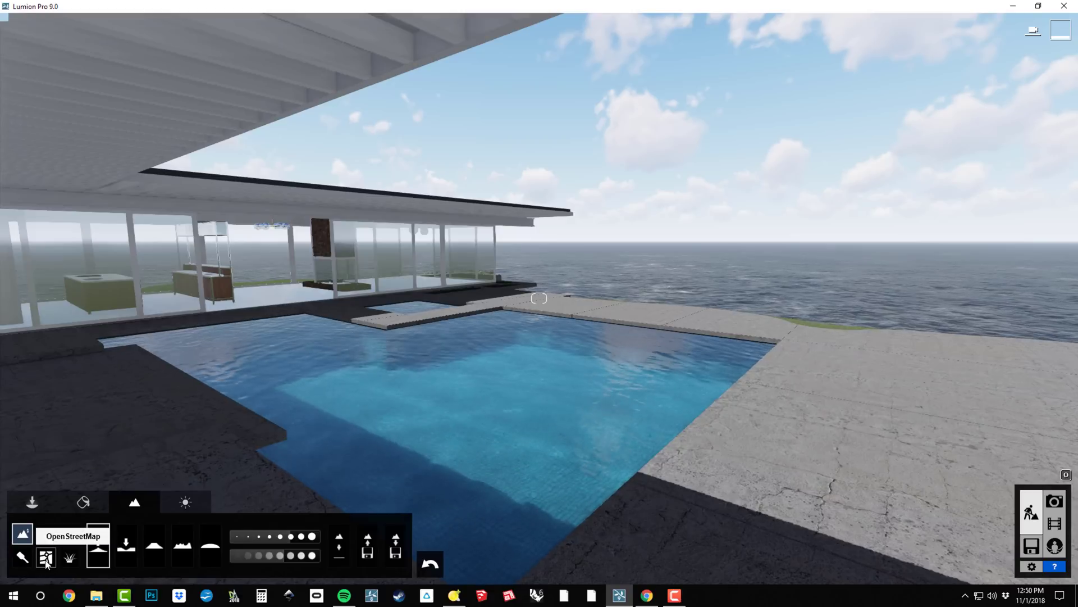
Download OpenStreetMap data for 'los angeles' (Los Angeles, California) and fly back down to the pool deck.
{"action": "left_click", "coordinate": [47, 559]}
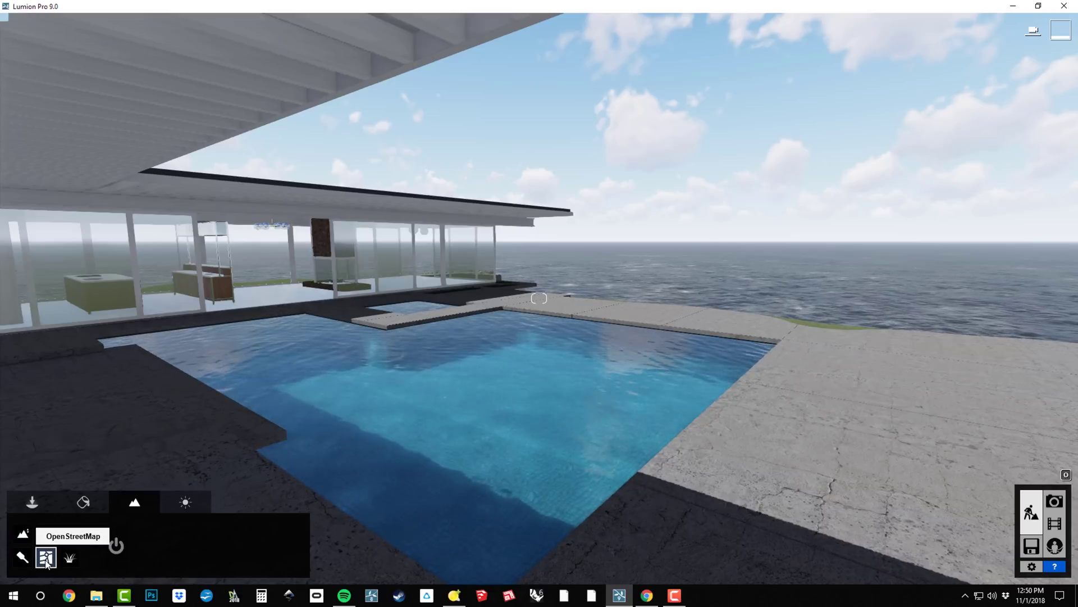
{"action": "left_click", "coordinate": [116, 544]}
{"action": "type", "text": "los angele"}
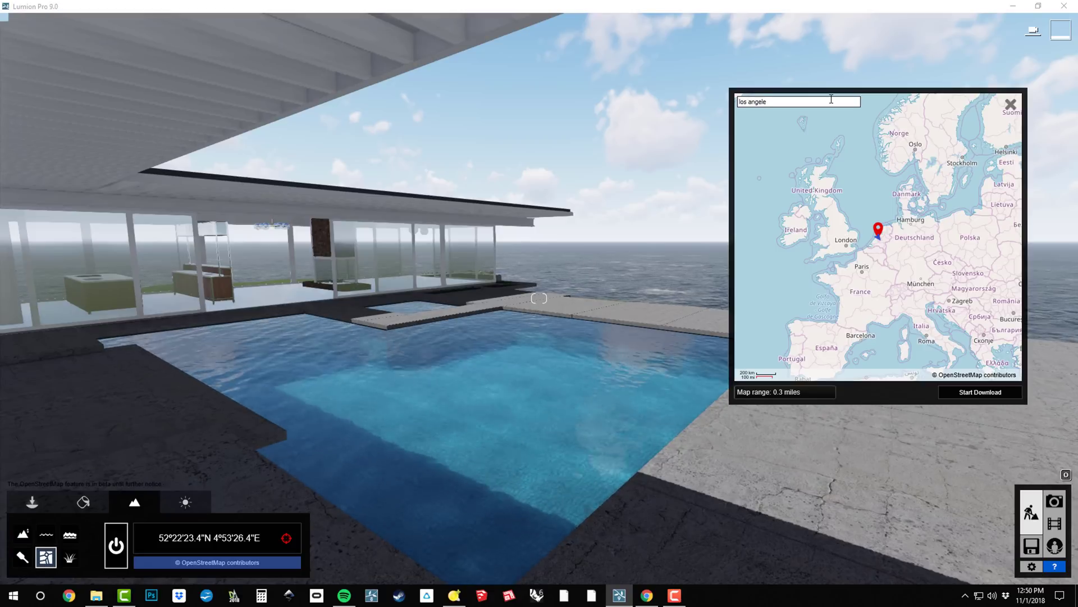
{"action": "type", "text": "s"}
{"action": "key", "text": "Return"}
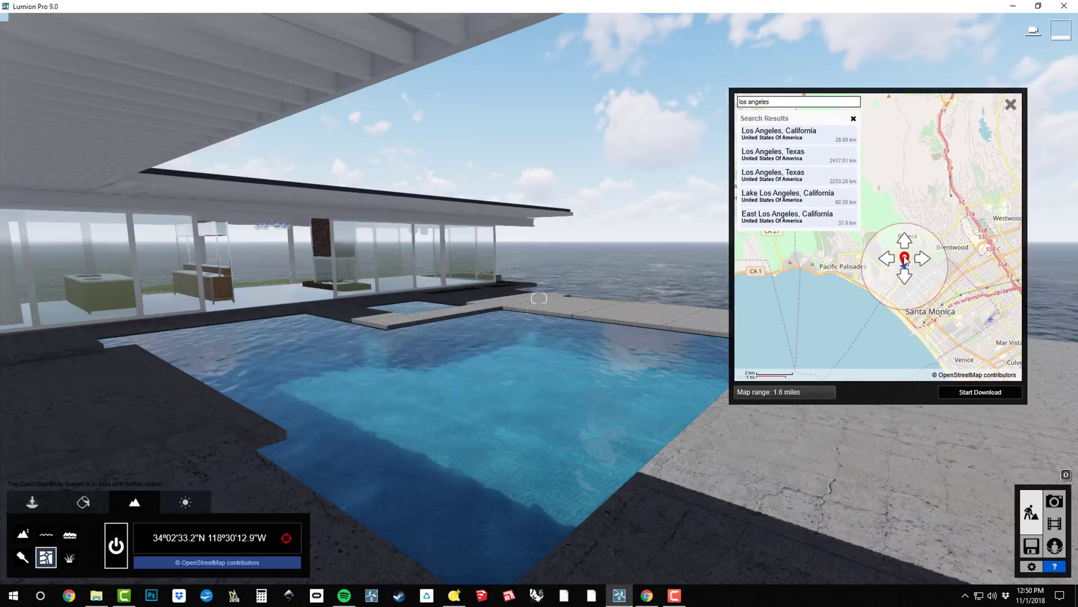
{"action": "left_click", "coordinate": [972, 392]}
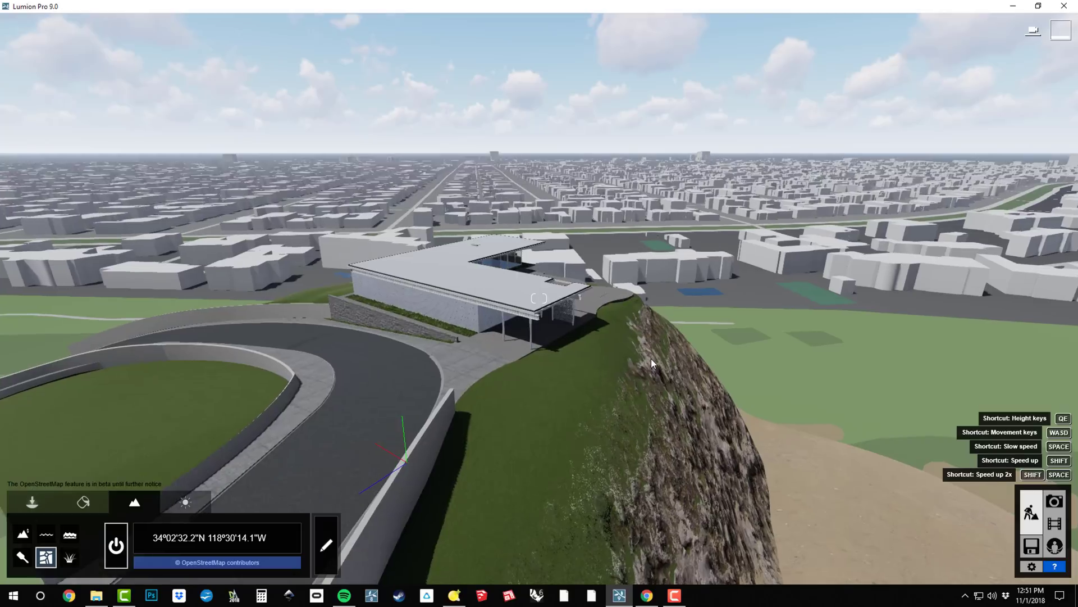
{"action": "key", "text": "w"}
{"action": "right_click_drag", "start_coordinate": [652, 359], "coordinate": [634, 322]}
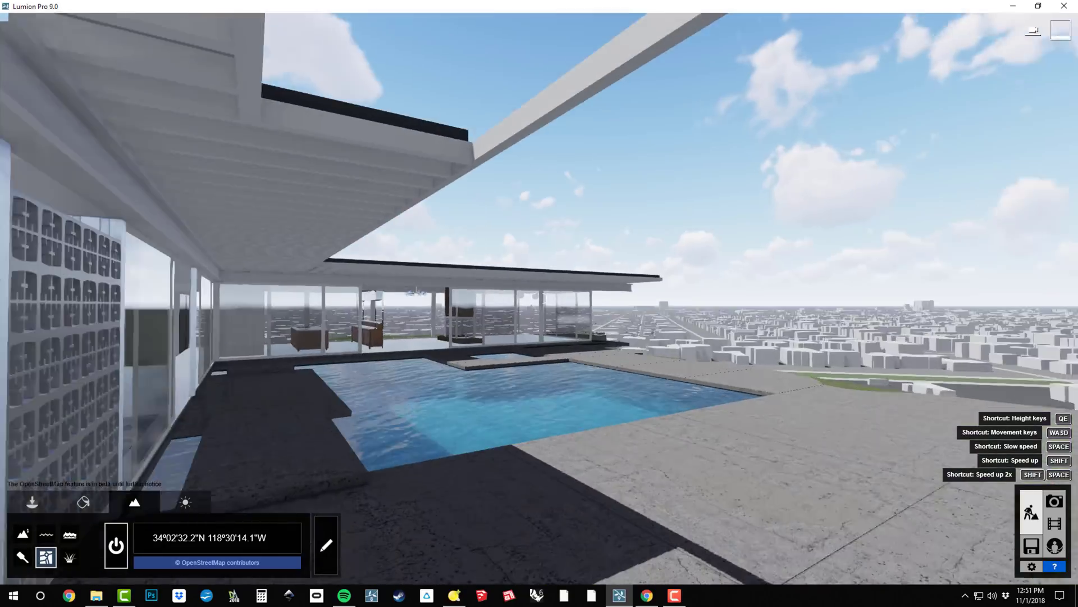
Swing the sun to north-northeast, pick a lighter cloud preset and reduce cloud cover.
{"action": "left_click", "coordinate": [185, 502]}
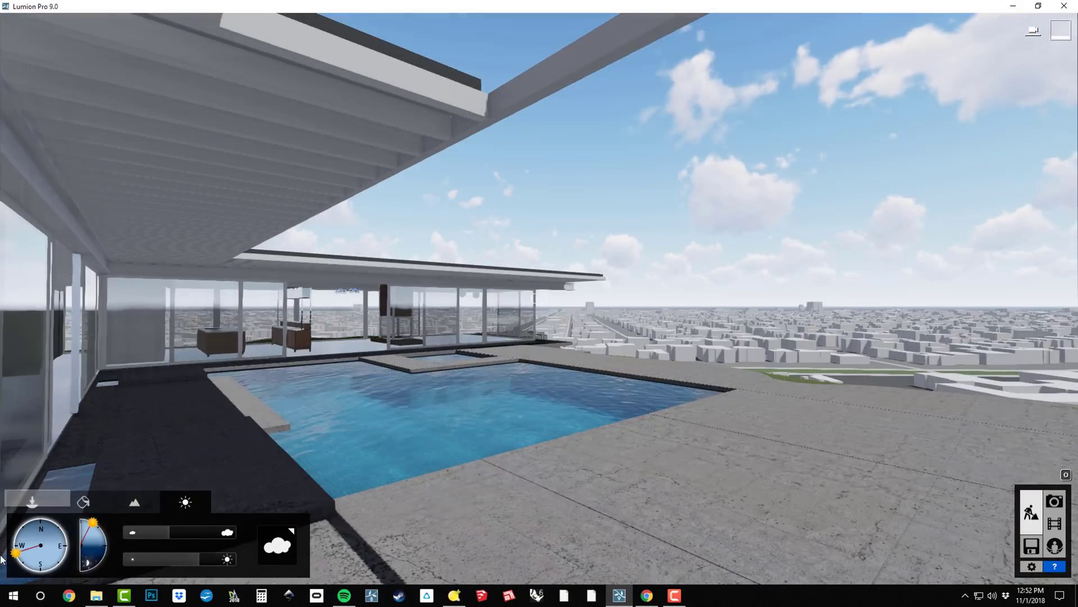
{"action": "mouse_move", "coordinate": [15, 552]}
{"action": "left_mouse_down"}
{"action": "mouse_move", "coordinate": [35, 519]}
{"action": "mouse_move", "coordinate": [99, 526]}
{"action": "mouse_move", "coordinate": [106, 541]}
{"action": "mouse_move", "coordinate": [102, 519]}
{"action": "left_mouse_up"}
{"action": "left_click", "coordinate": [277, 543]}
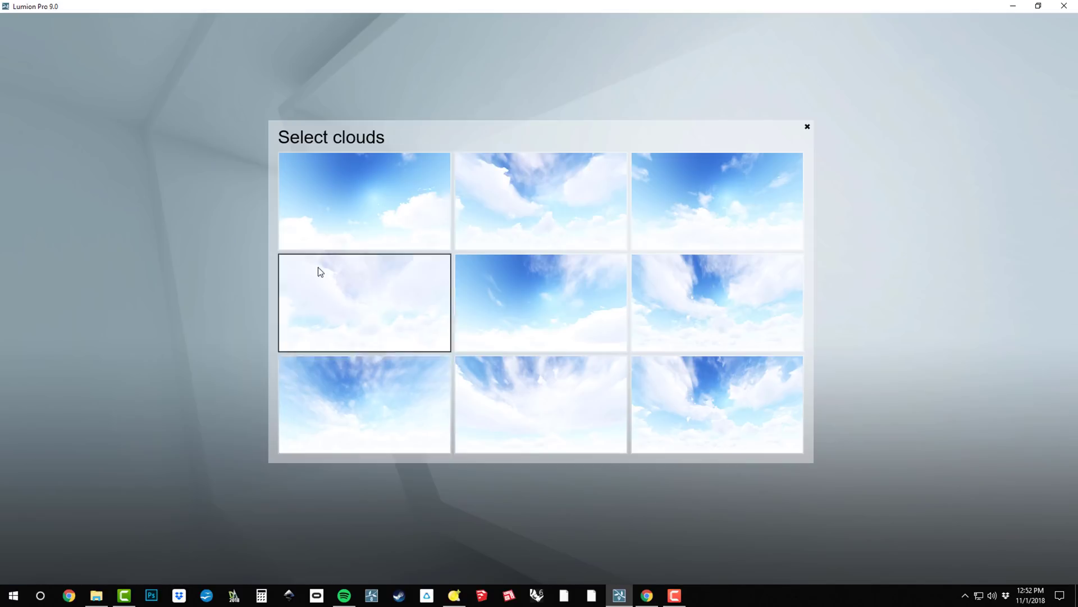
{"action": "left_click", "coordinate": [707, 281]}
{"action": "left_click_drag", "start_coordinate": [188, 530], "coordinate": [164, 528]}
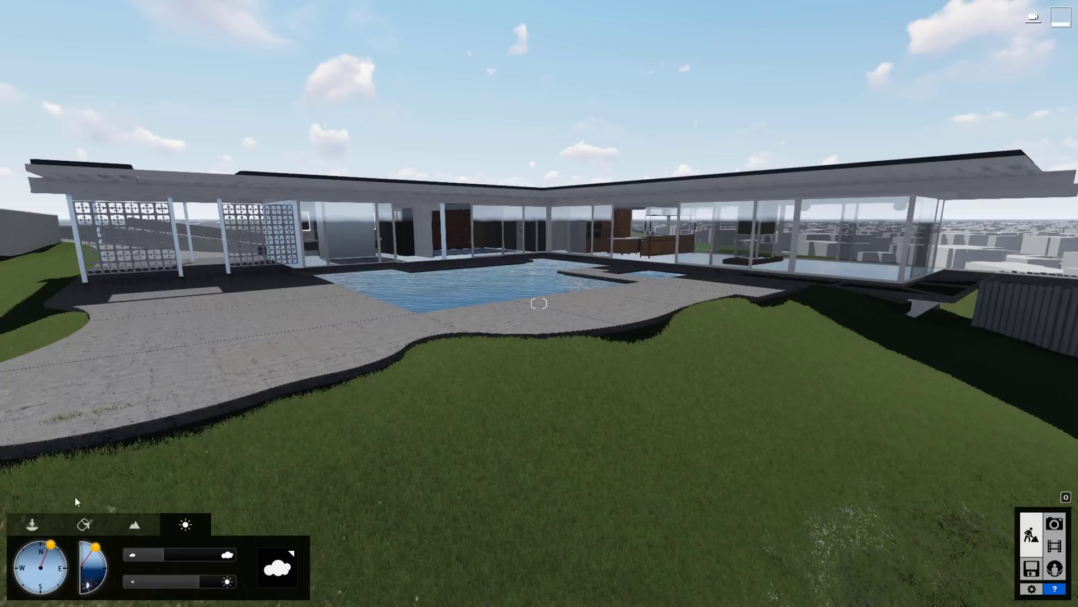
Browse the Import, Nature, Transport, People, Outdoor, Indoor, Effects, Sound and Lights object libraries.
{"action": "left_click", "coordinate": [32, 524]}
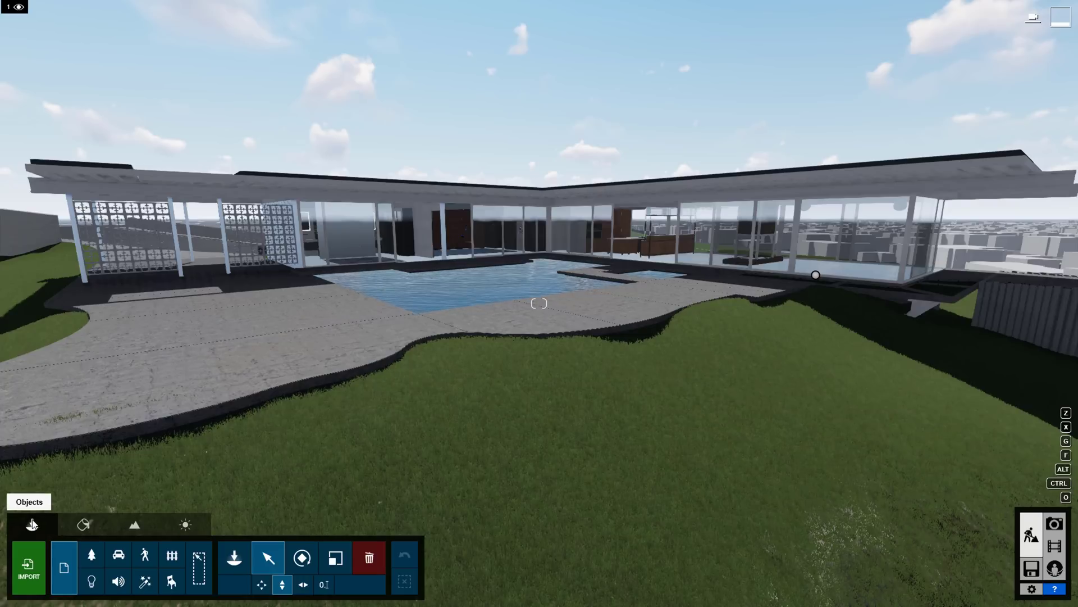
{"action": "left_click", "coordinate": [234, 559]}
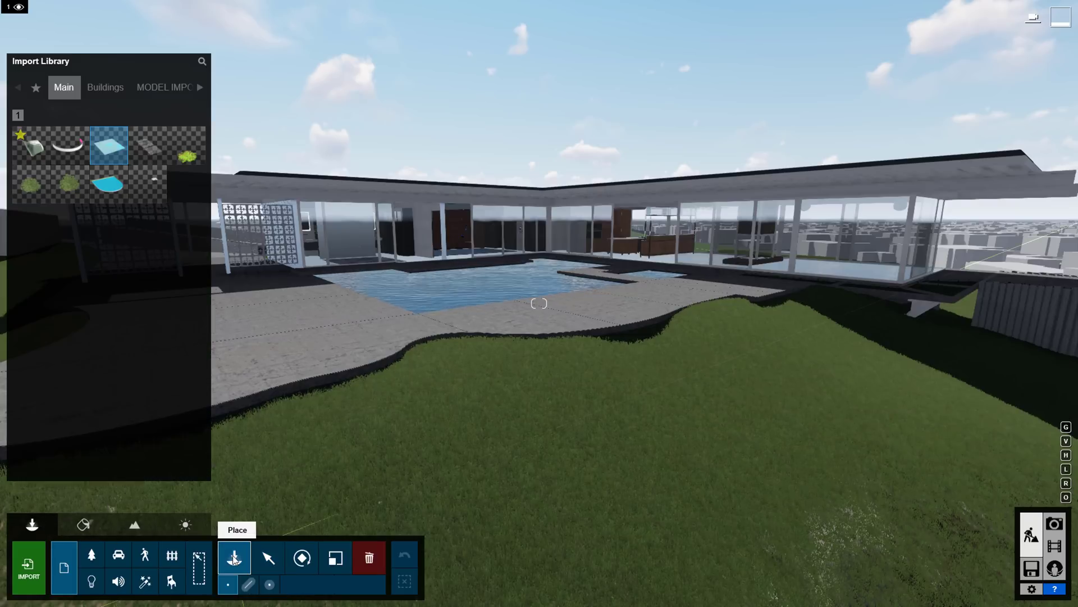
{"action": "left_click", "coordinate": [101, 555]}
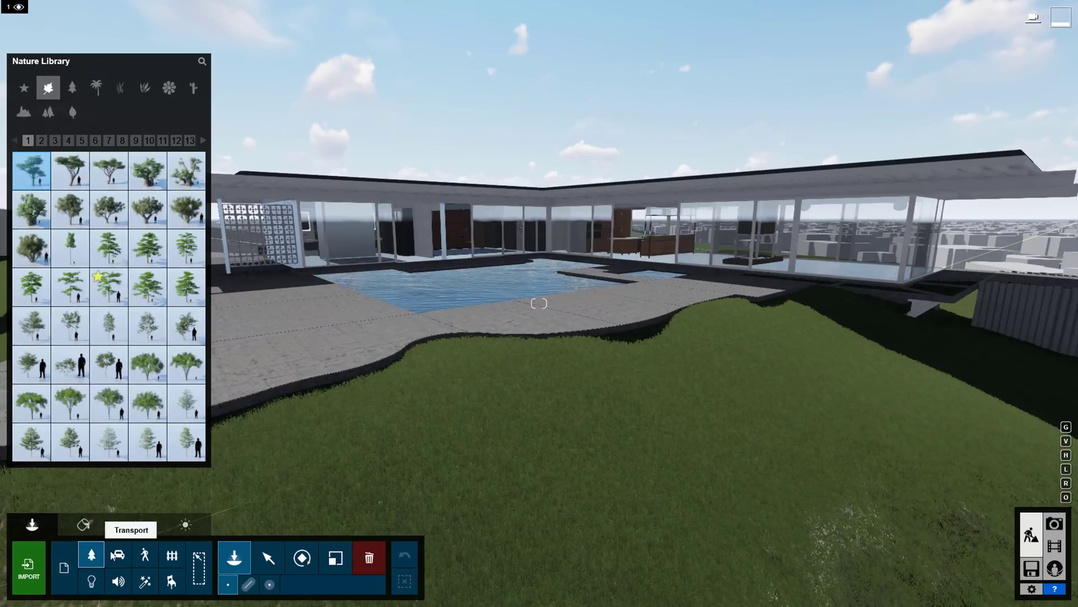
{"action": "left_click", "coordinate": [117, 556]}
{"action": "left_click", "coordinate": [149, 559]}
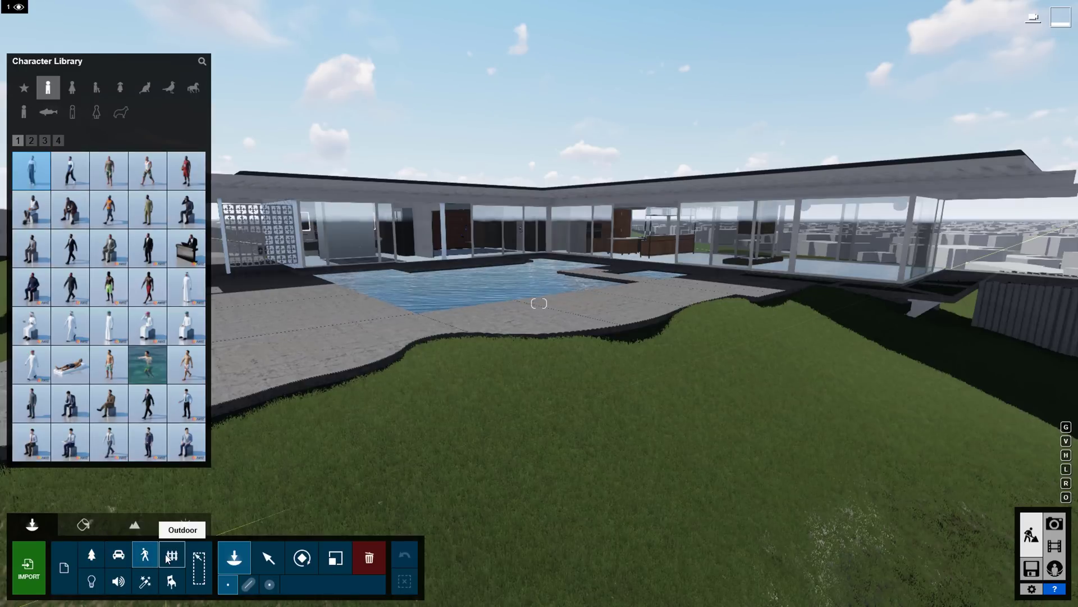
{"action": "left_click", "coordinate": [168, 561]}
{"action": "left_click", "coordinate": [172, 582]}
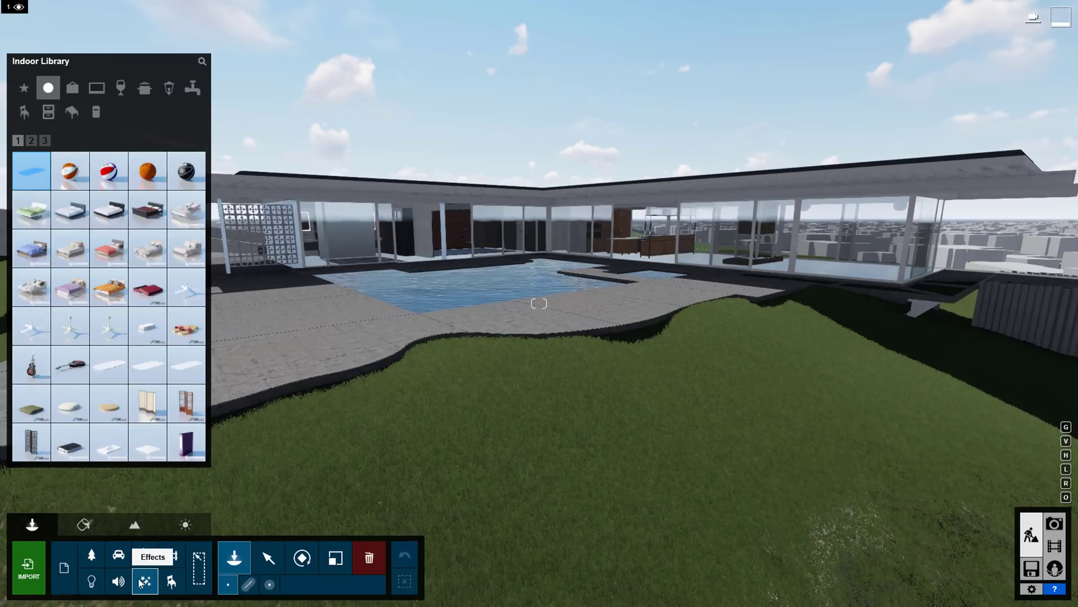
{"action": "left_click", "coordinate": [141, 582]}
{"action": "left_click", "coordinate": [115, 583]}
{"action": "left_click", "coordinate": [92, 582]}
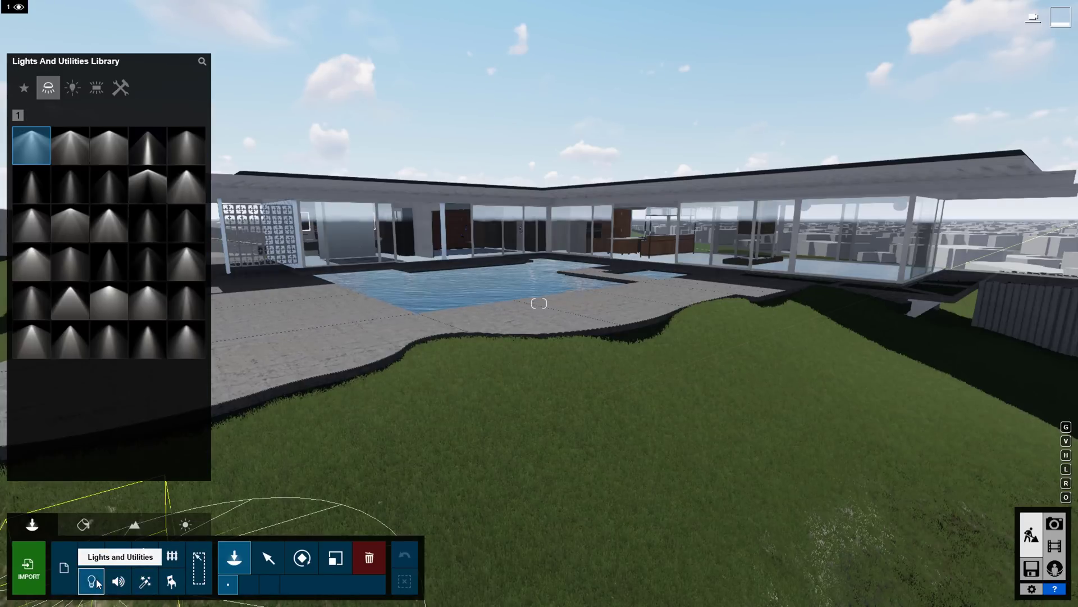
Look through the Transport library's bus, car, construction, sports car, SUV, truck, emergency and train categories.
{"action": "left_click", "coordinate": [118, 555]}
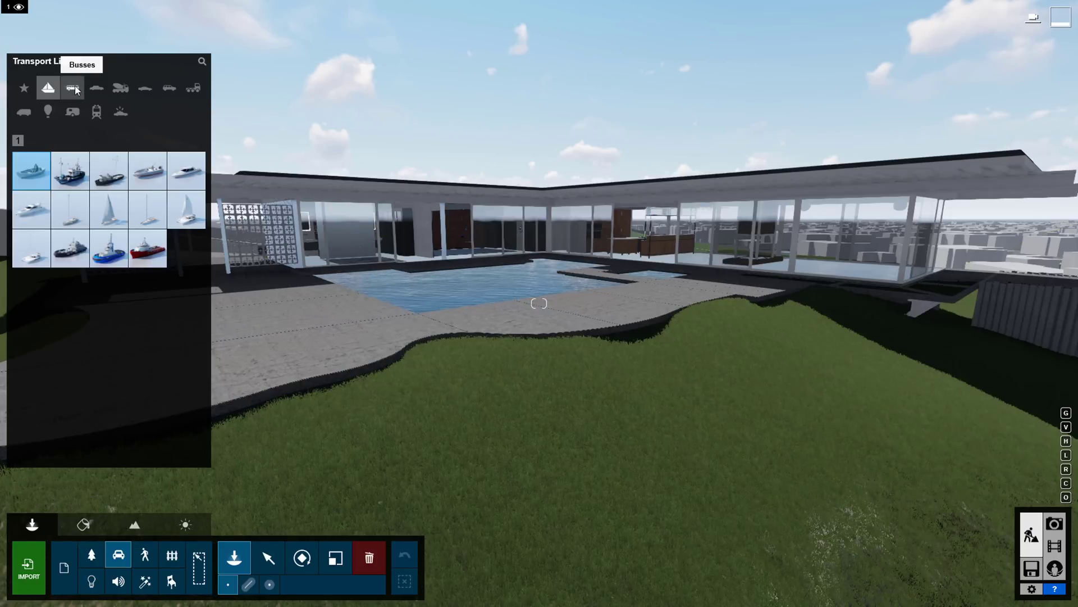
{"action": "left_click", "coordinate": [73, 89]}
{"action": "left_click", "coordinate": [96, 88]}
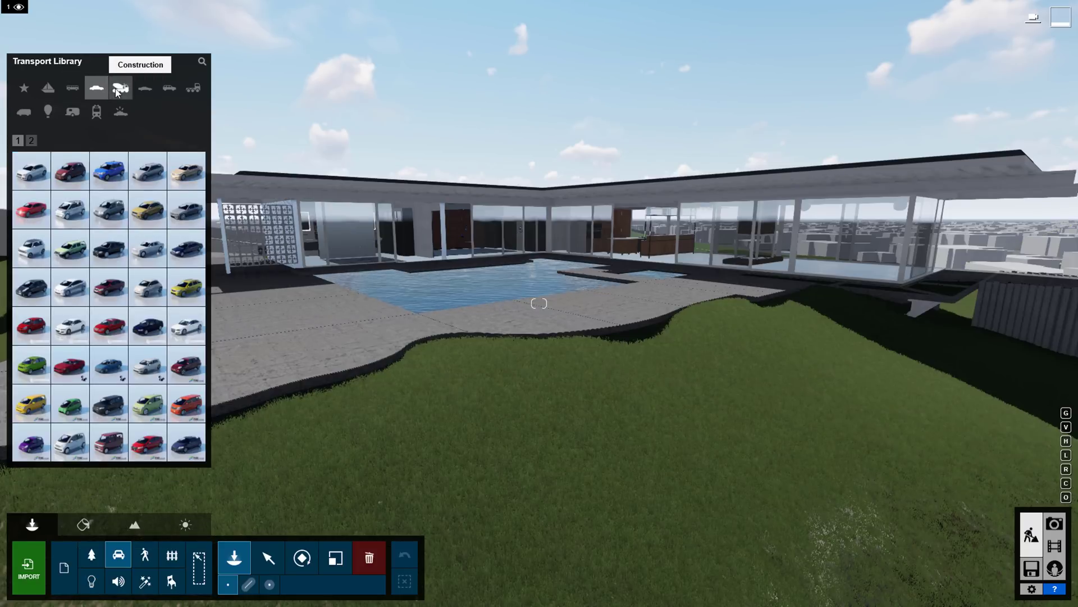
{"action": "left_click", "coordinate": [118, 90]}
{"action": "left_click", "coordinate": [141, 90]}
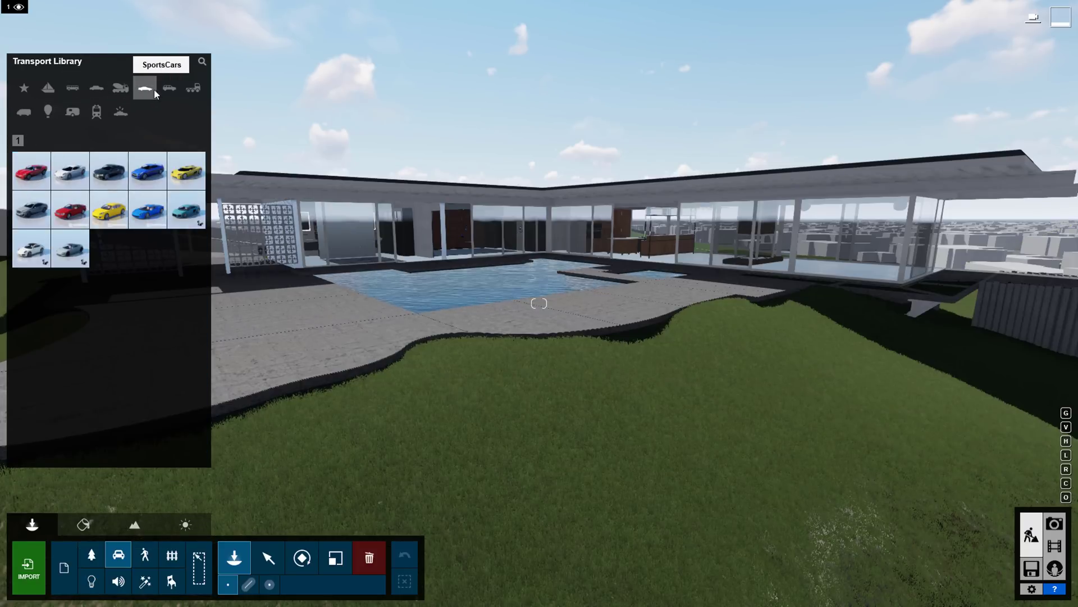
{"action": "left_click", "coordinate": [168, 89]}
{"action": "left_click", "coordinate": [186, 88]}
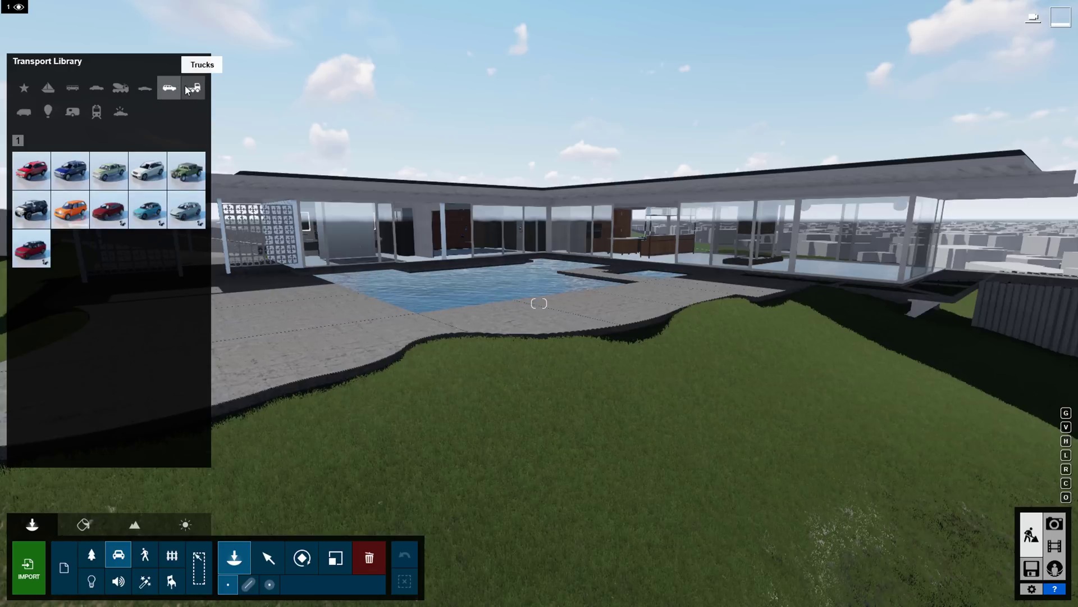
{"action": "left_click", "coordinate": [121, 112]}
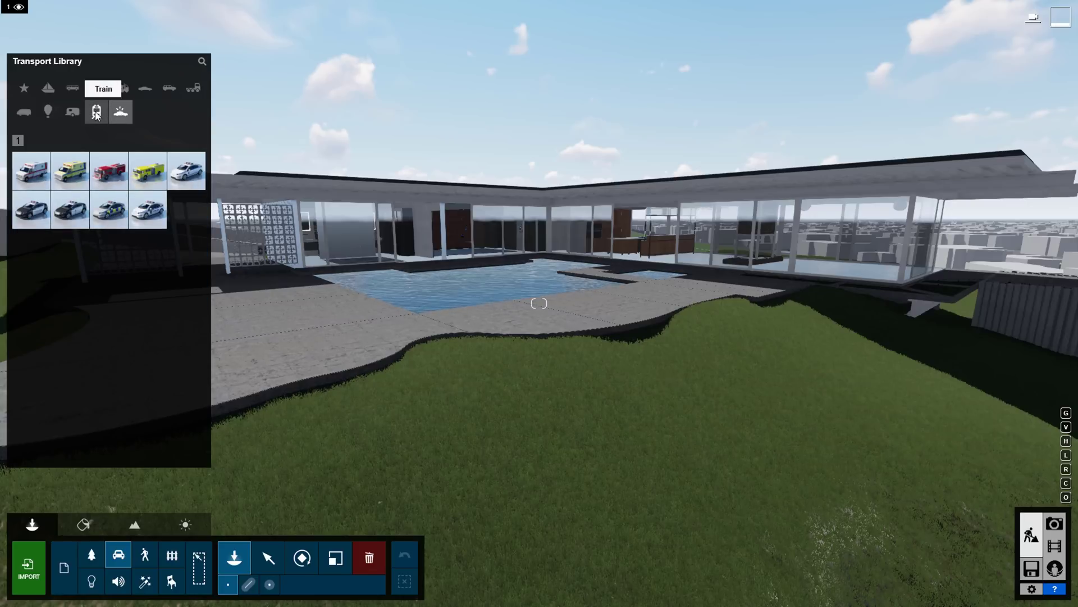
{"action": "left_click", "coordinate": [94, 115]}
Place an AmericanBoxwood RT bush from the Nature shrubs on the lawn.
{"action": "left_click", "coordinate": [93, 557]}
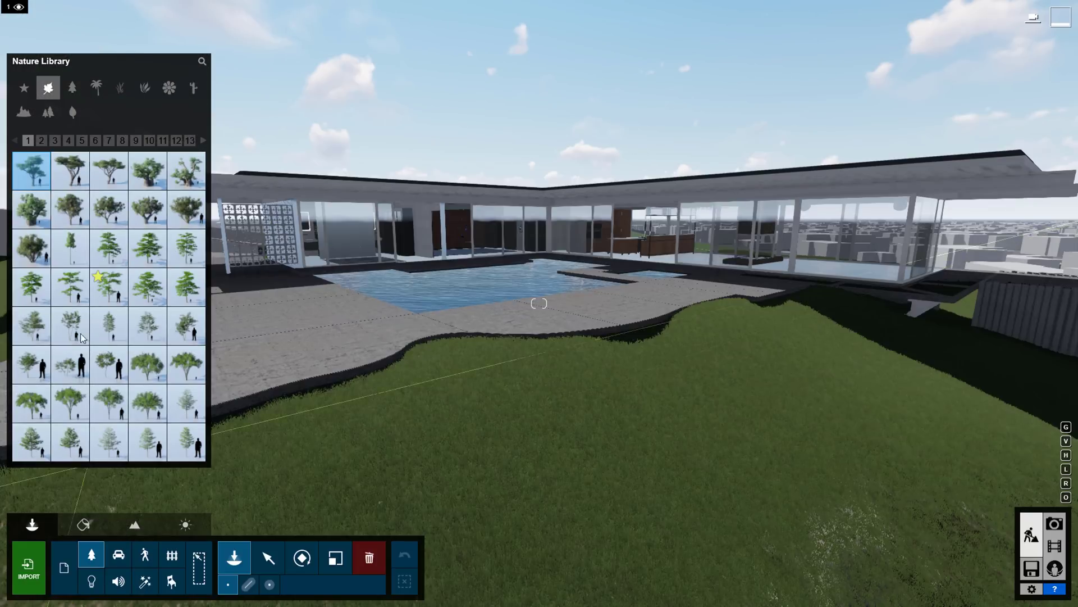
{"action": "left_click", "coordinate": [72, 89]}
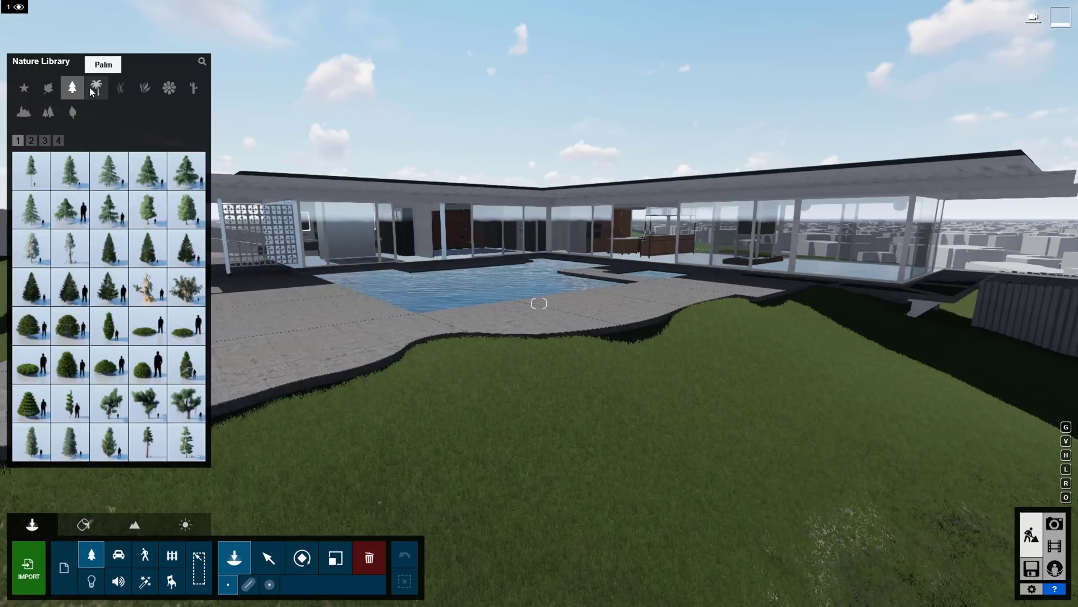
{"action": "left_click", "coordinate": [145, 87]}
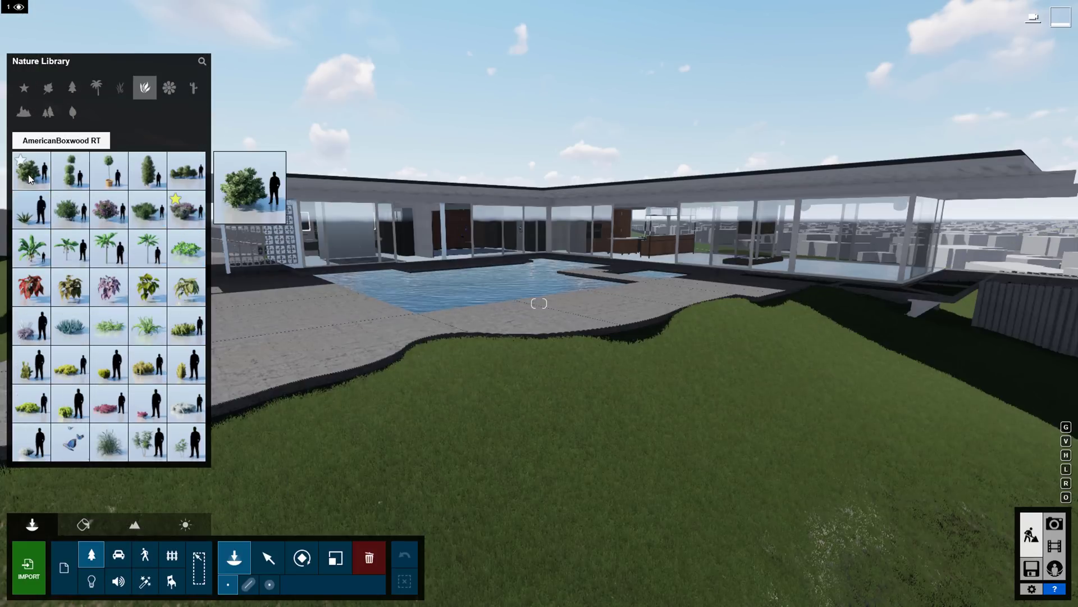
{"action": "left_click", "coordinate": [91, 215]}
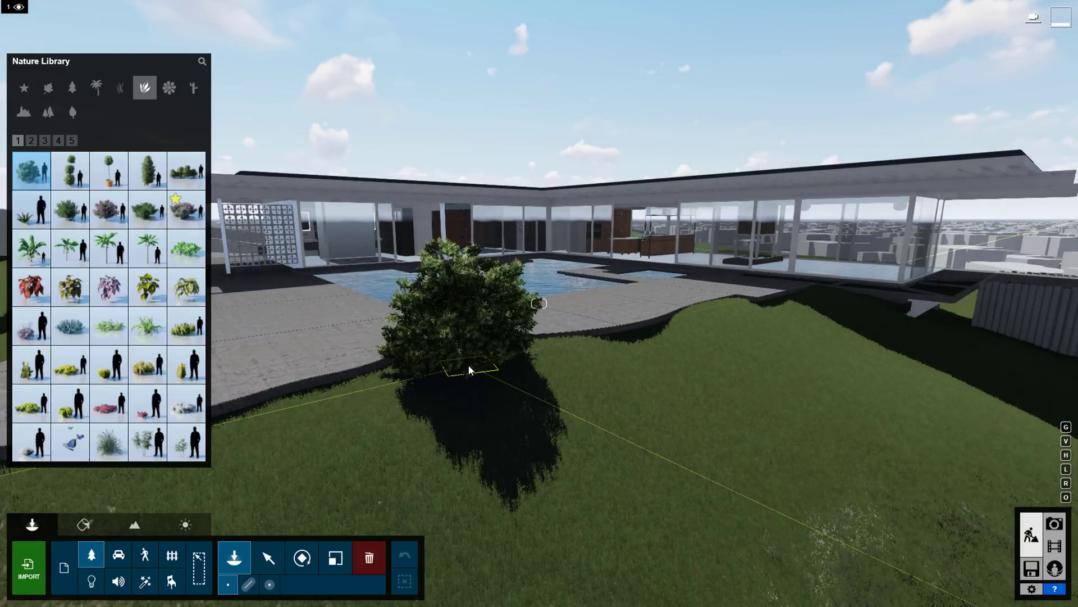
{"action": "left_click", "coordinate": [470, 370]}
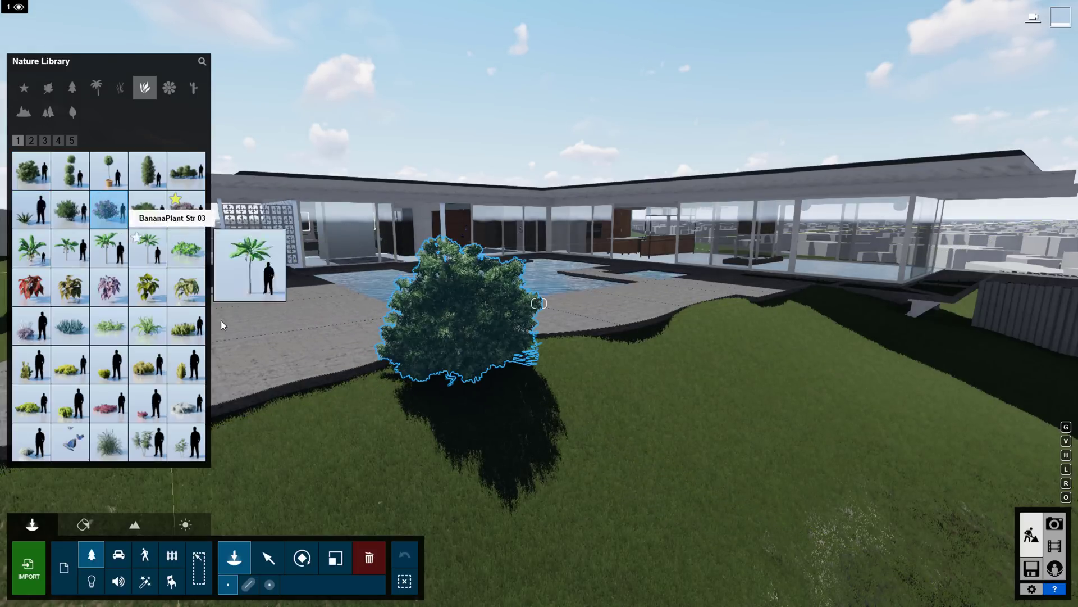
Add a pink-flowered shrub, turned around and sized slightly smaller.
{"action": "left_click", "coordinate": [109, 208]}
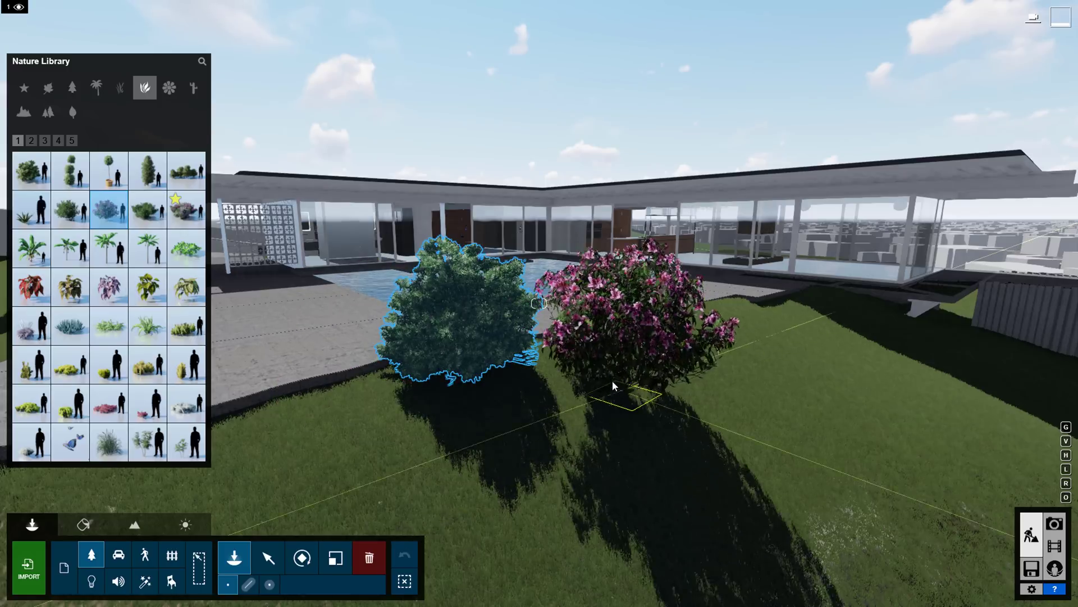
{"action": "key", "text": "r"}
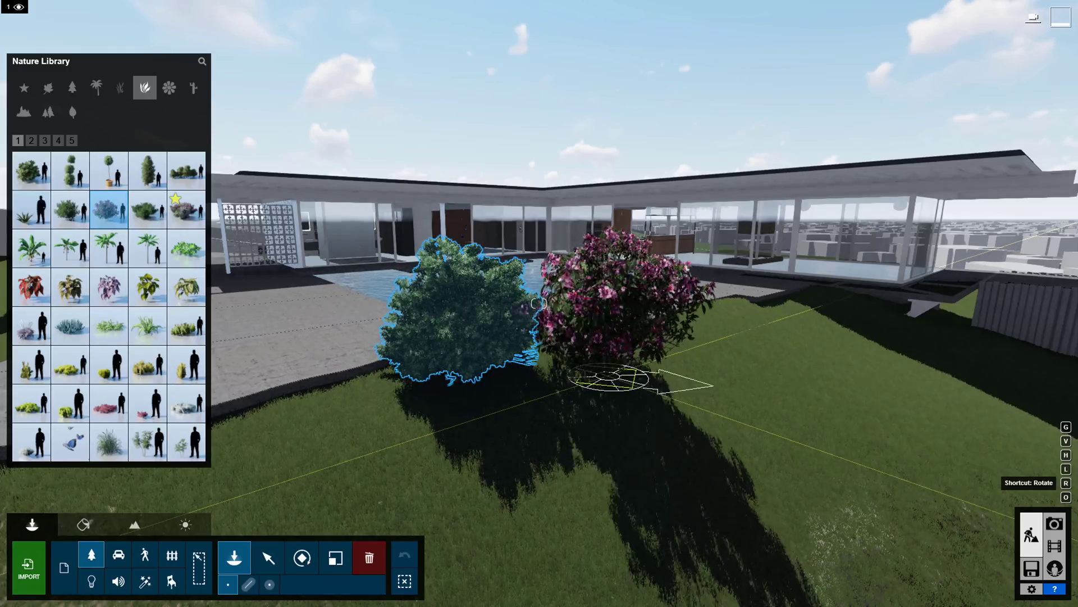
{"action": "key", "text": "l"}
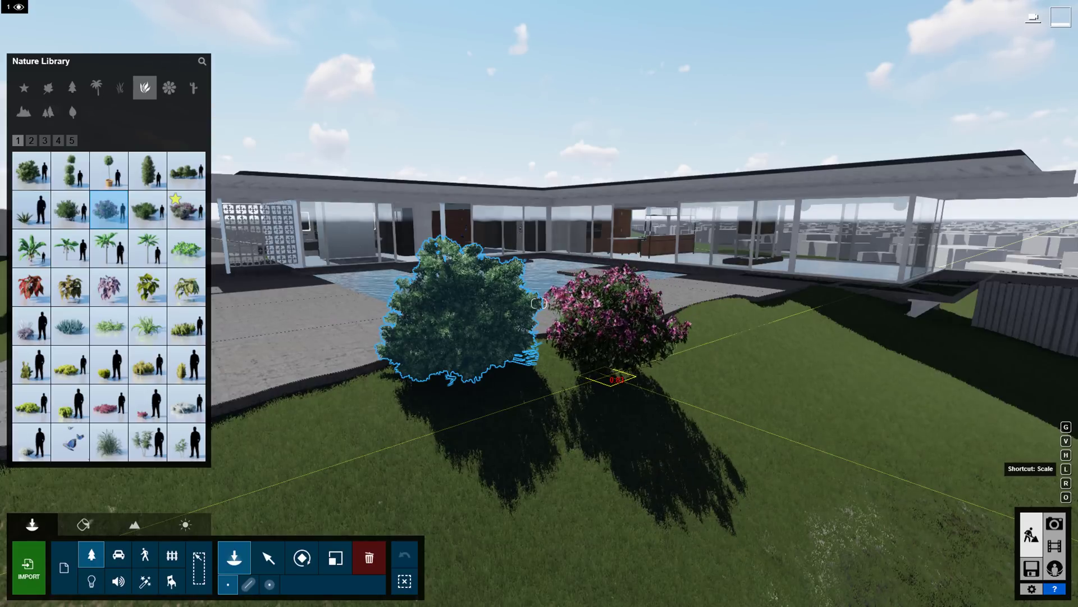
Place a palm tree right of the shrubs and fly the camera over the palms toward the pool.
{"action": "left_click", "coordinate": [202, 61]}
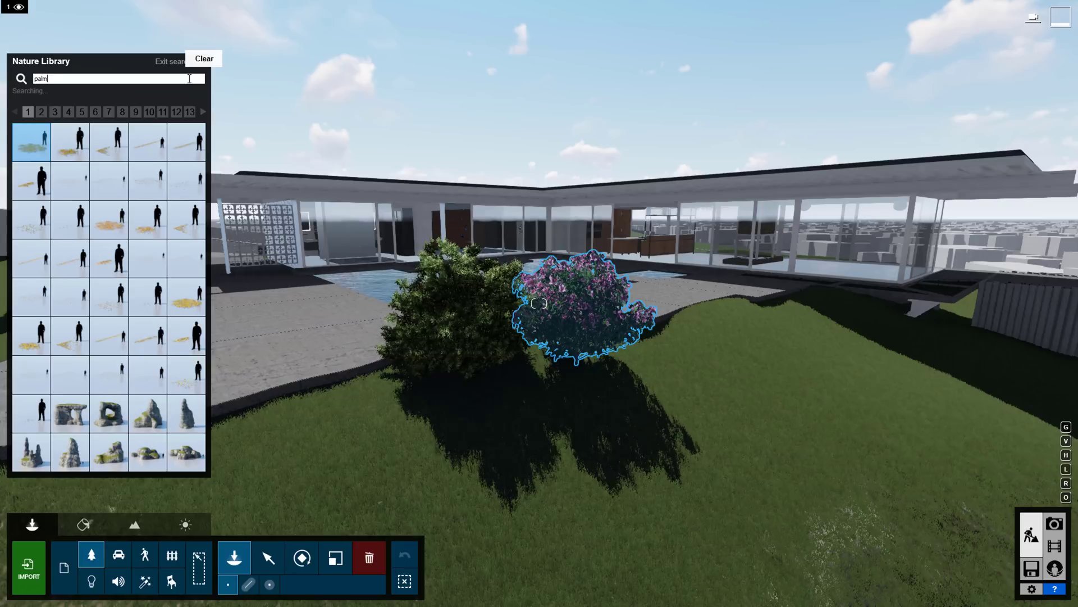
{"action": "left_click", "coordinate": [75, 184]}
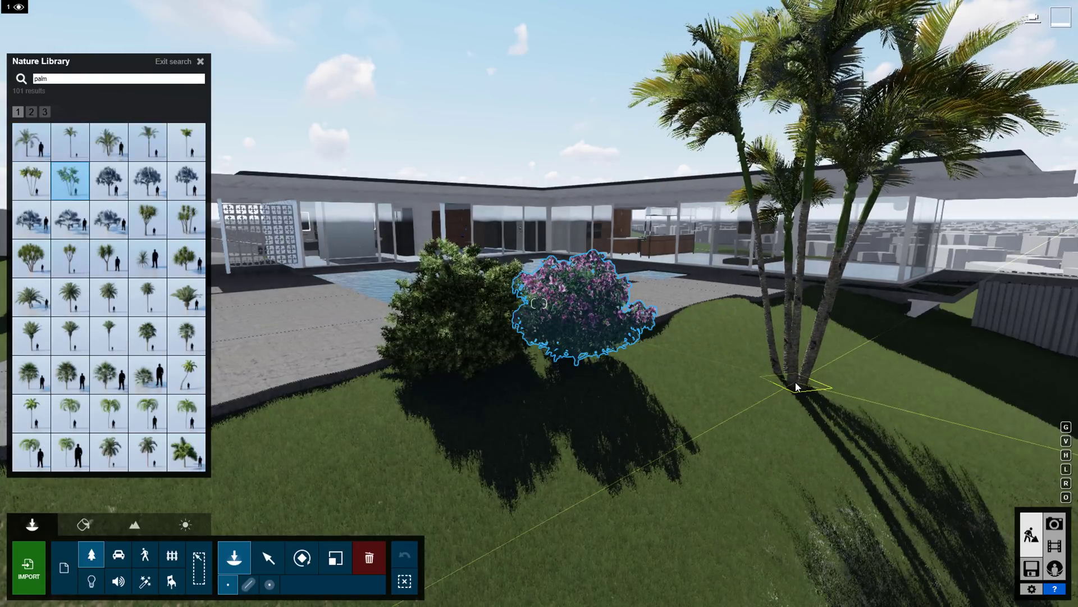
{"action": "left_click", "coordinate": [797, 387]}
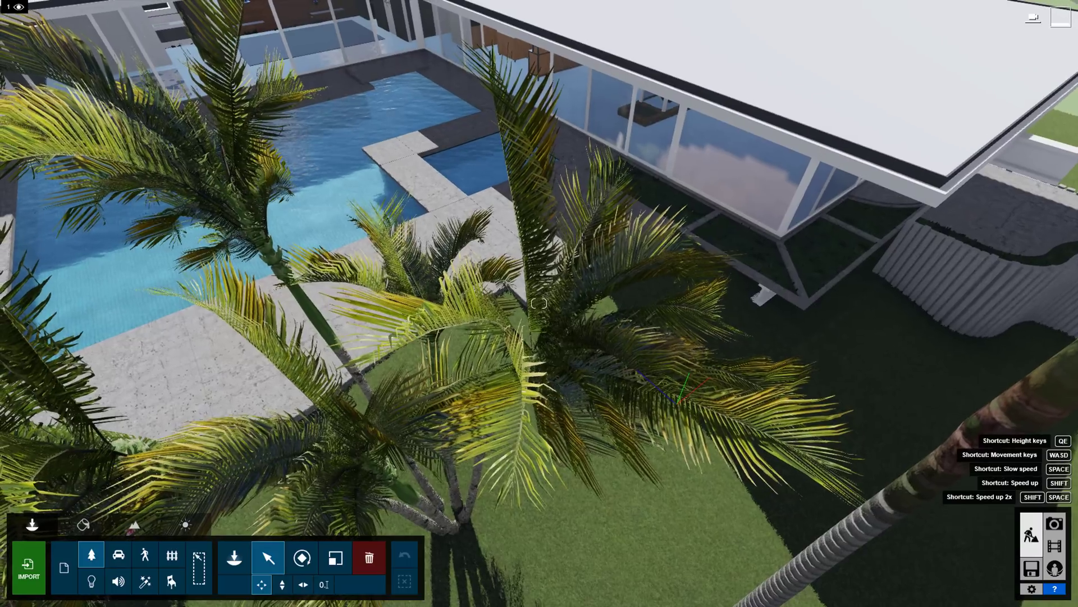
{"action": "key", "text": "q"}
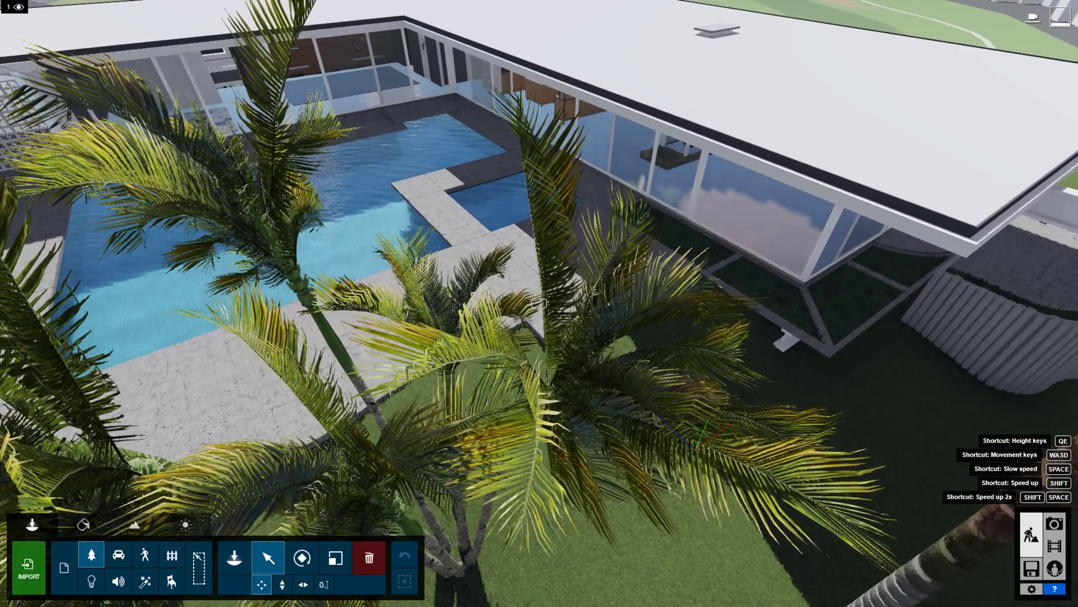
{"action": "key", "text": "a"}
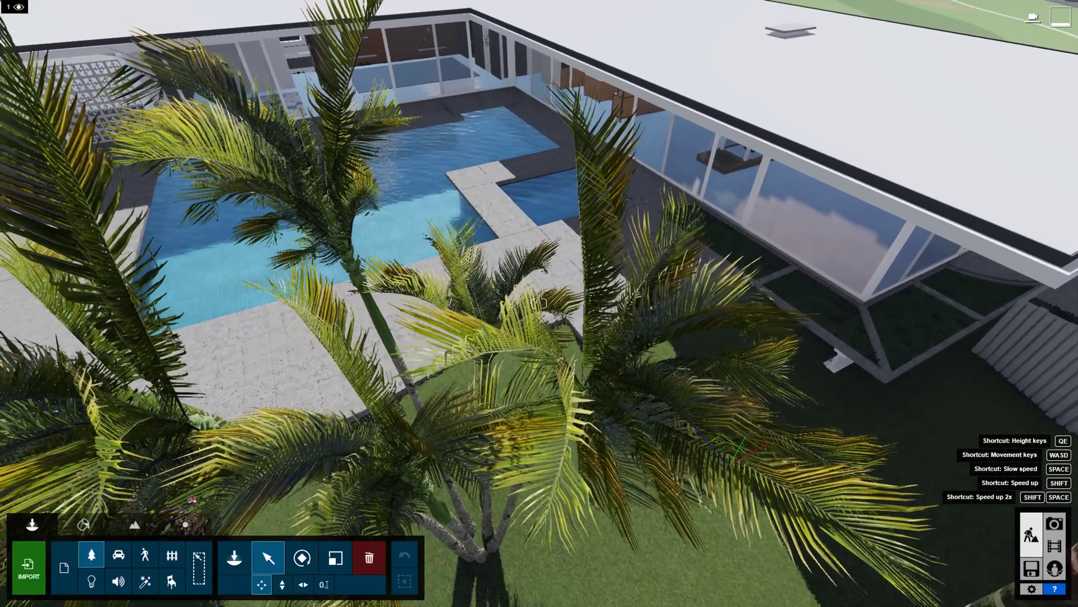
{"action": "key", "text": "a"}
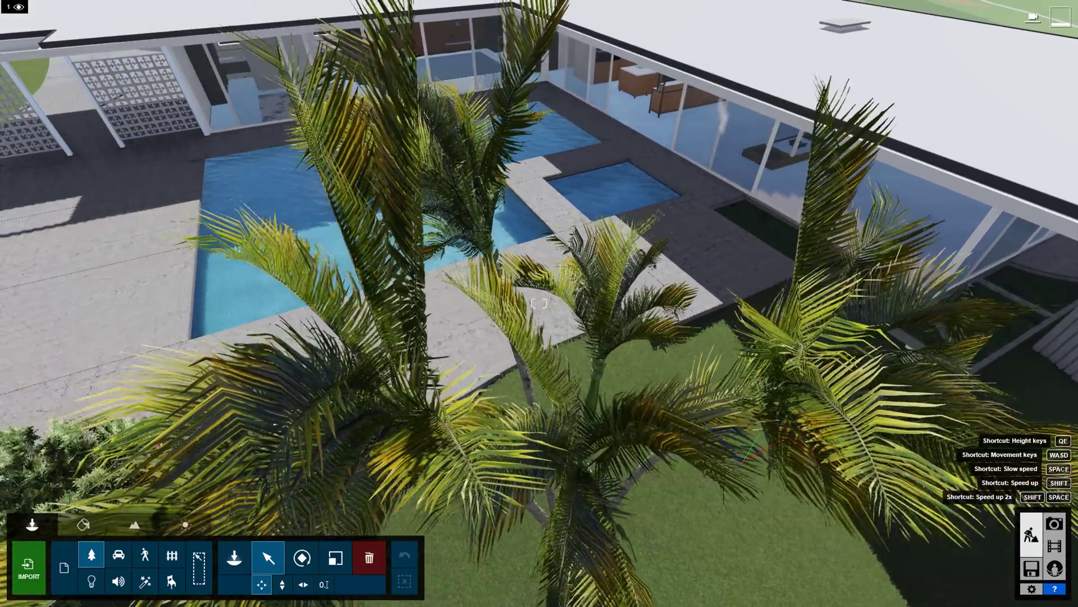
Lay out a curving mass-placement line of daisies along the lawn edge below the terrace.
{"action": "left_click", "coordinate": [234, 558]}
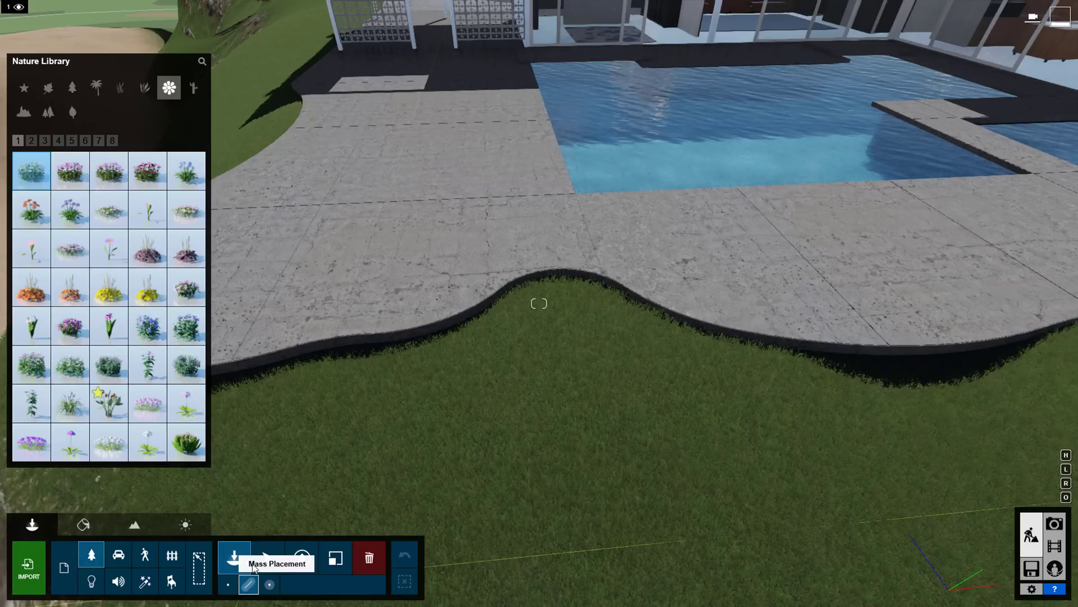
{"action": "left_click", "coordinate": [284, 398]}
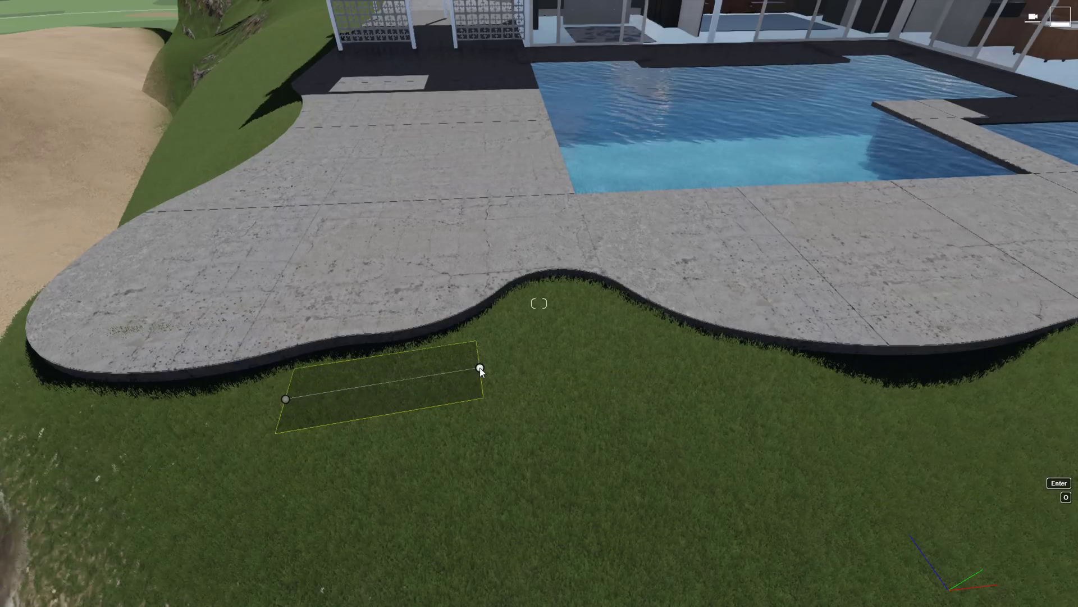
{"action": "left_click", "coordinate": [481, 368]}
{"action": "left_click", "coordinate": [545, 308]}
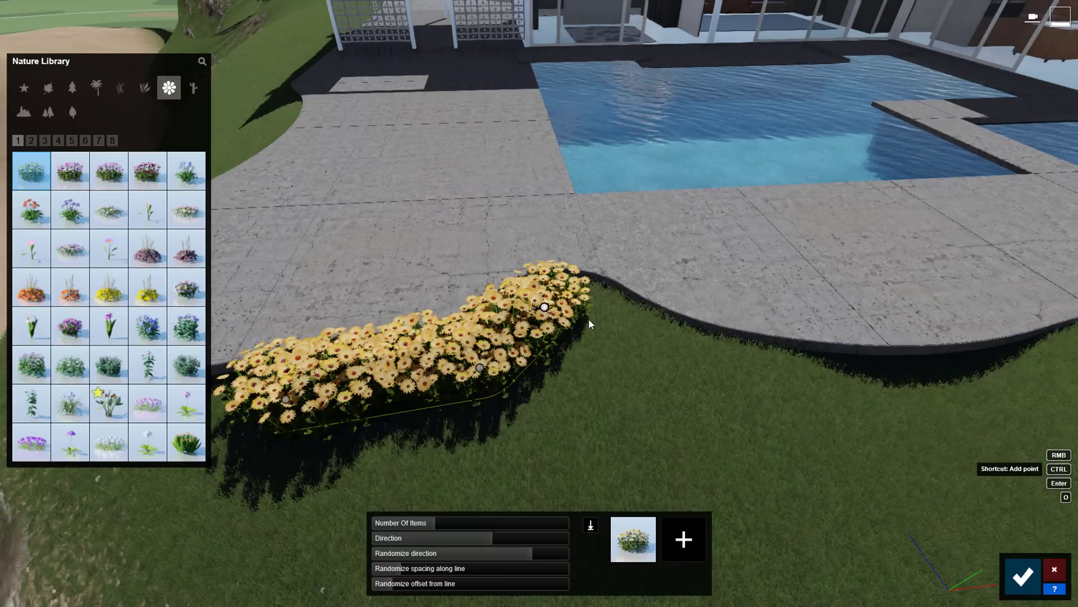
{"action": "left_click", "coordinate": [708, 357]}
{"action": "left_click", "coordinate": [888, 408]}
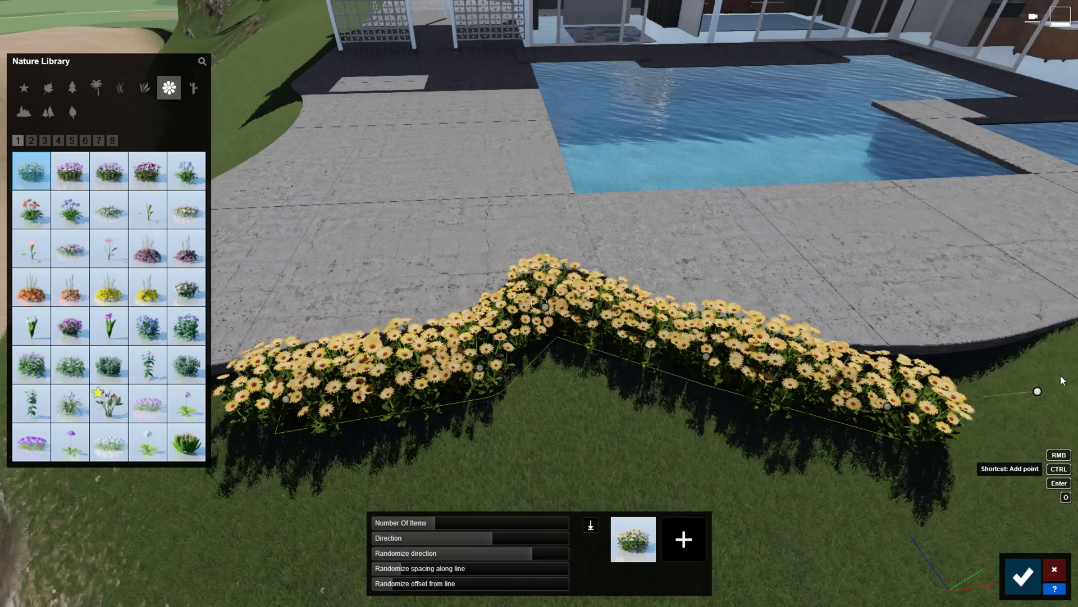
{"action": "left_click", "coordinate": [1069, 355]}
Set the flower count to 17, randomize spacing and scatter, and mix in African Daisy Red.
{"action": "left_click_drag", "start_coordinate": [435, 522], "coordinate": [531, 539]}
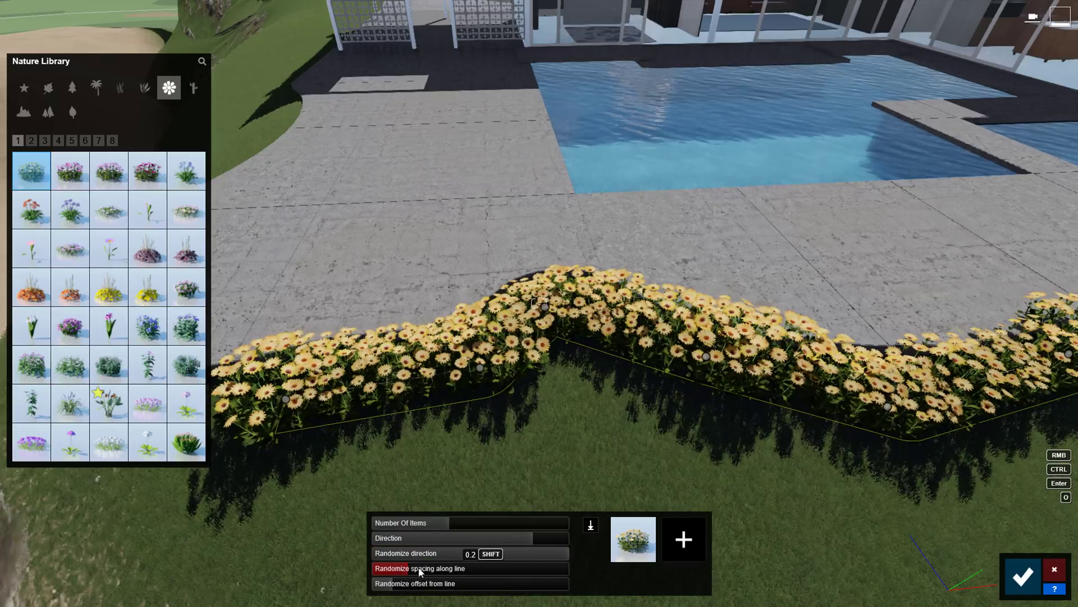
{"action": "left_click_drag", "start_coordinate": [405, 567], "coordinate": [556, 568]}
{"action": "mouse_move", "coordinate": [393, 583]}
{"action": "left_mouse_down"}
{"action": "mouse_move", "coordinate": [466, 594]}
{"action": "mouse_move", "coordinate": [394, 584]}
{"action": "left_mouse_up"}
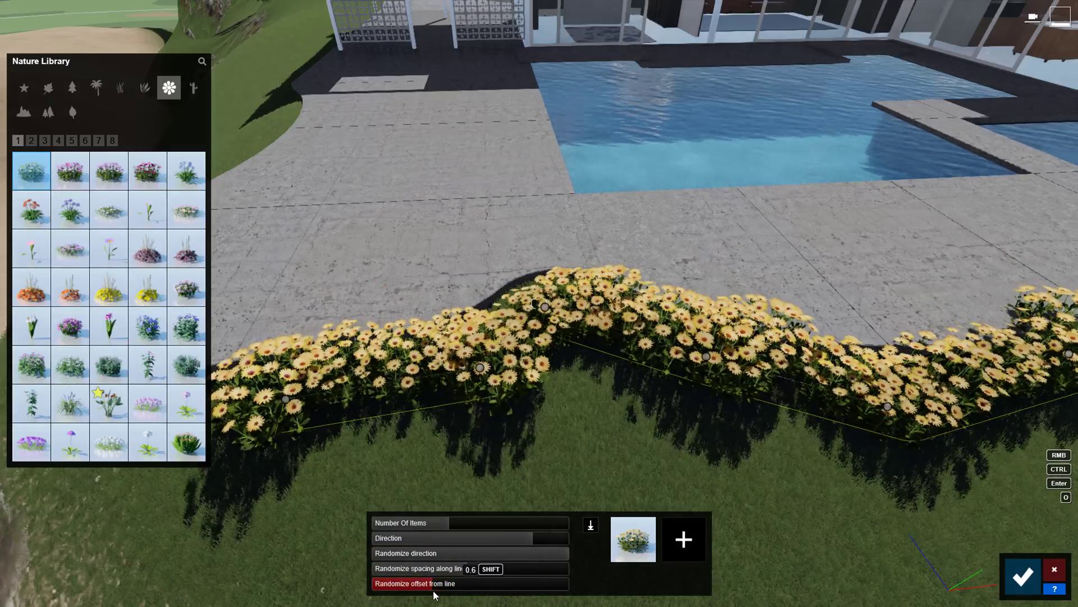
{"action": "left_click", "coordinate": [146, 176]}
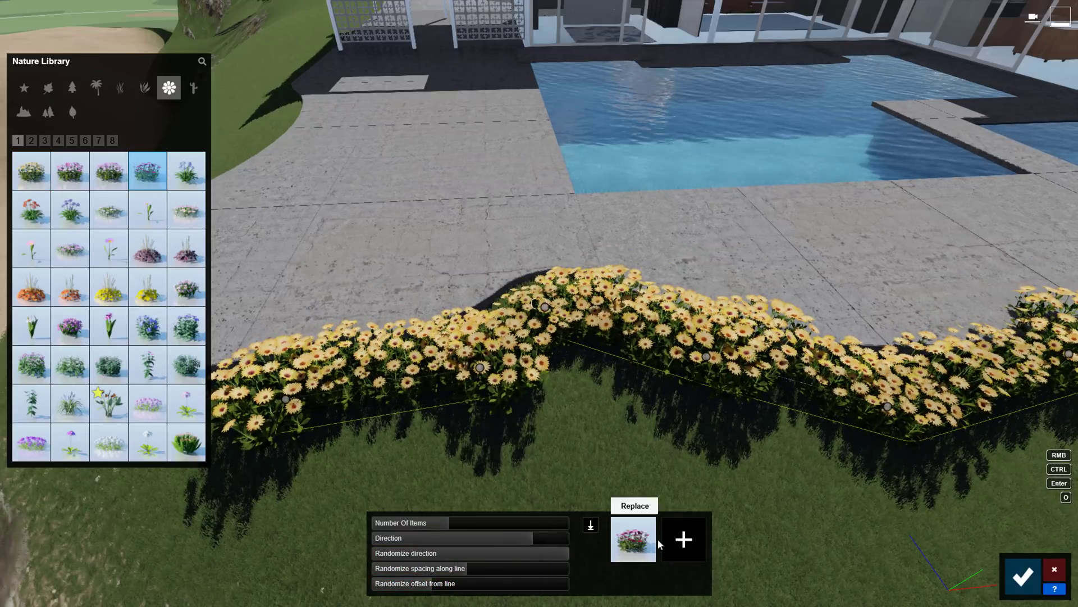
{"action": "left_click", "coordinate": [685, 539]}
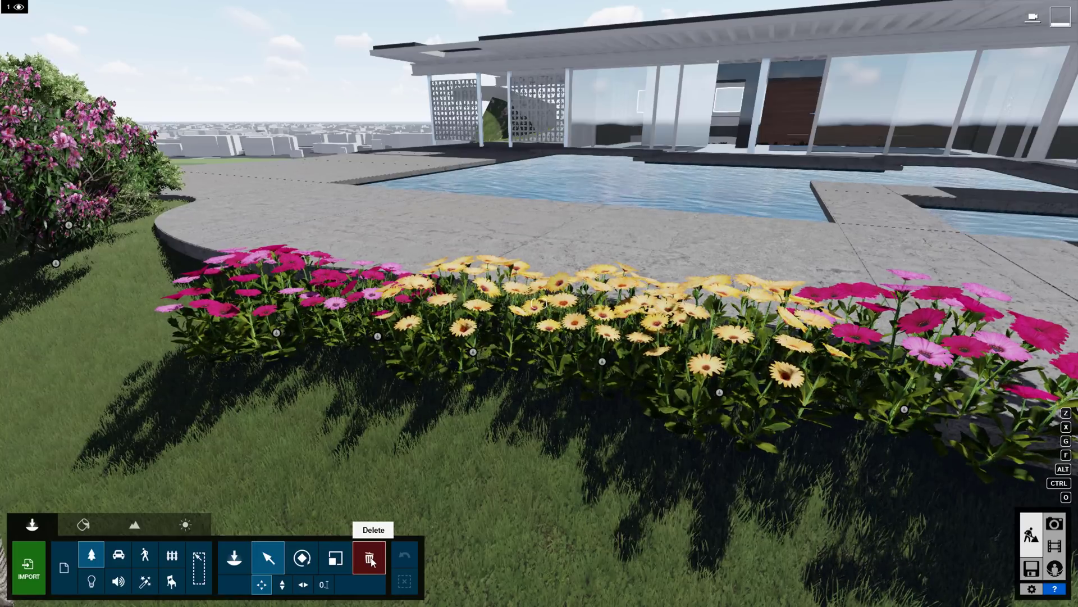
Switch on the rectangle tool for box-selecting objects in the scene.
{"action": "left_click", "coordinate": [199, 570]}
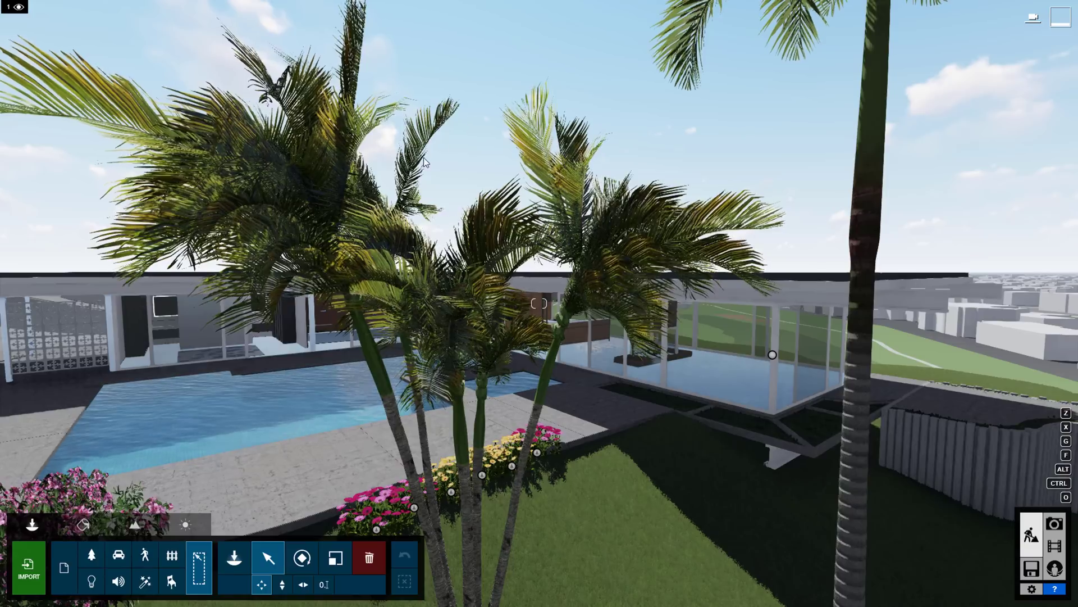
Select the ArecaPalm 003 palm cluster, set its Transparency to 0.7, and close its properties.
{"action": "left_click", "coordinate": [410, 173]}
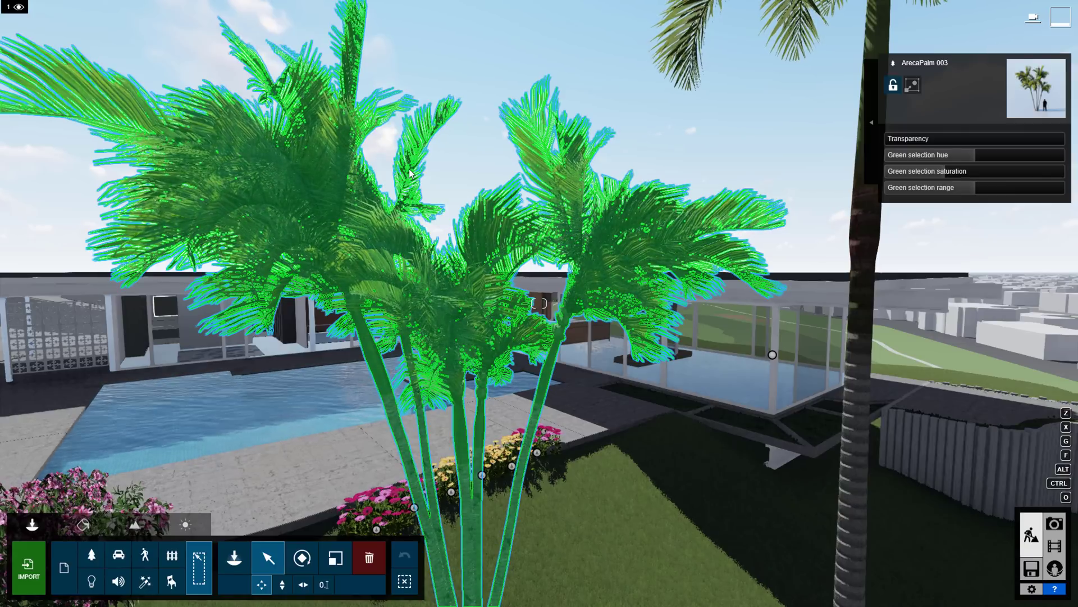
{"action": "left_click_drag", "start_coordinate": [916, 139], "coordinate": [968, 141]}
{"action": "left_click", "coordinate": [31, 70]}
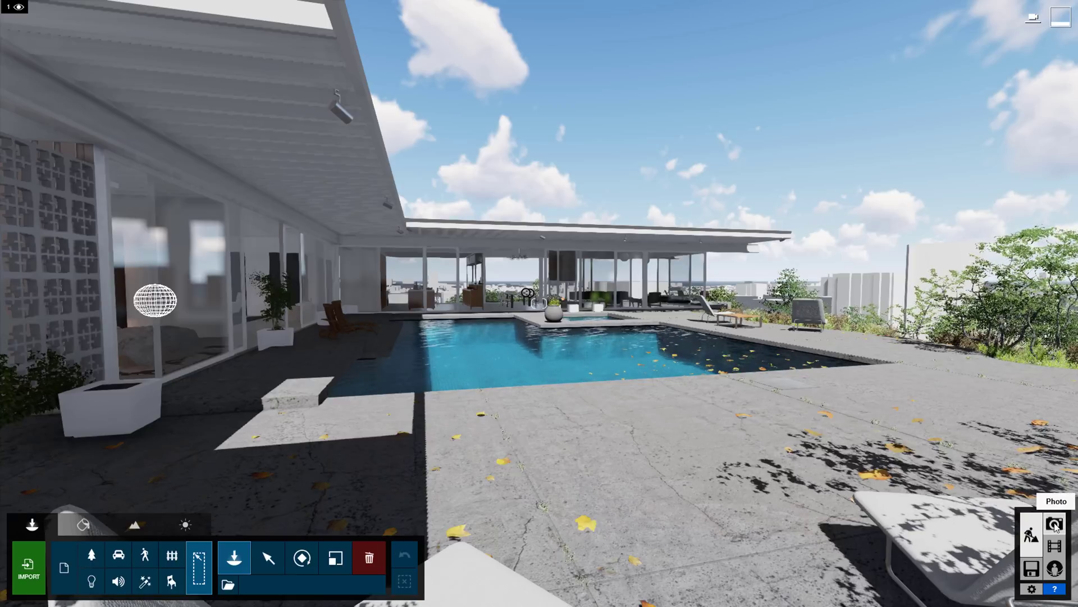
In Photo mode, store the view from under the roof as photo 1 and a closer pool view as photo 2.
{"action": "left_click", "coordinate": [1055, 524]}
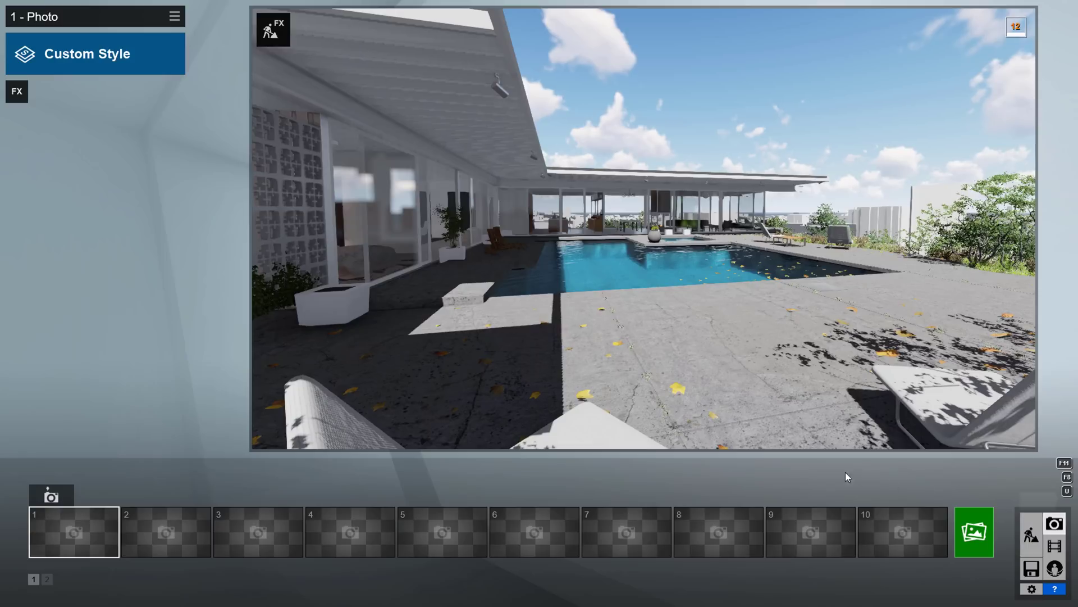
{"action": "right_click_drag", "start_coordinate": [508, 312], "coordinate": [477, 314]}
{"action": "key", "text": "d"}
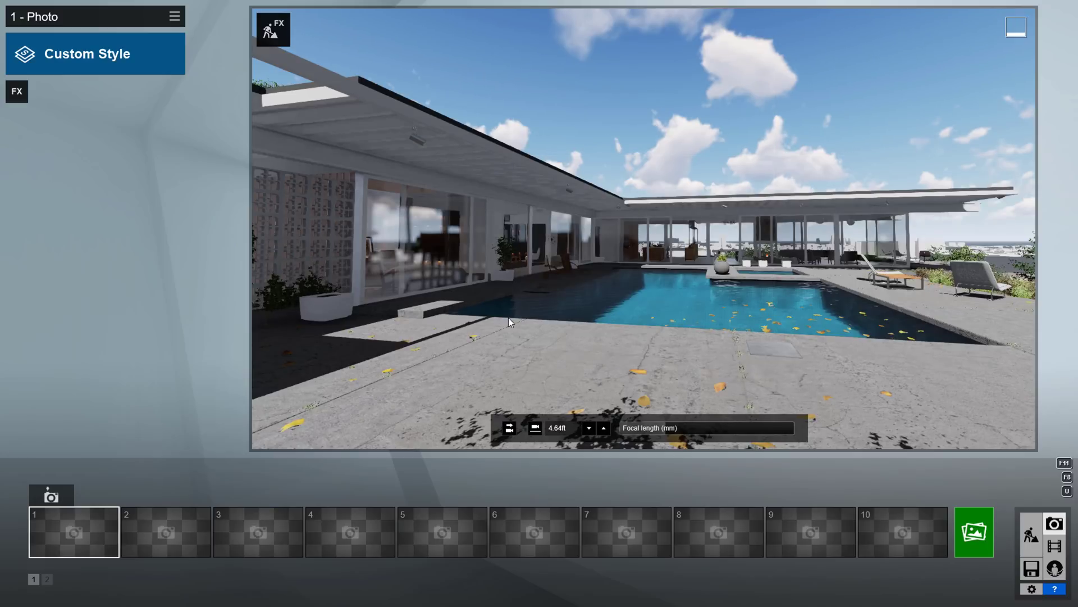
{"action": "left_click", "coordinate": [49, 494]}
{"action": "key", "text": "w"}
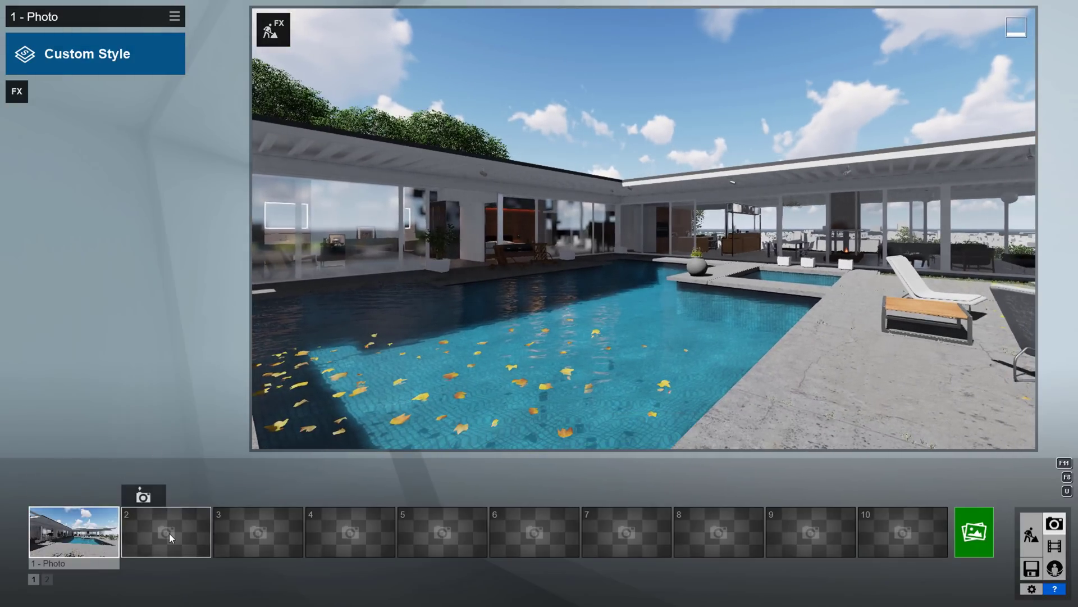
{"action": "left_click", "coordinate": [149, 499]}
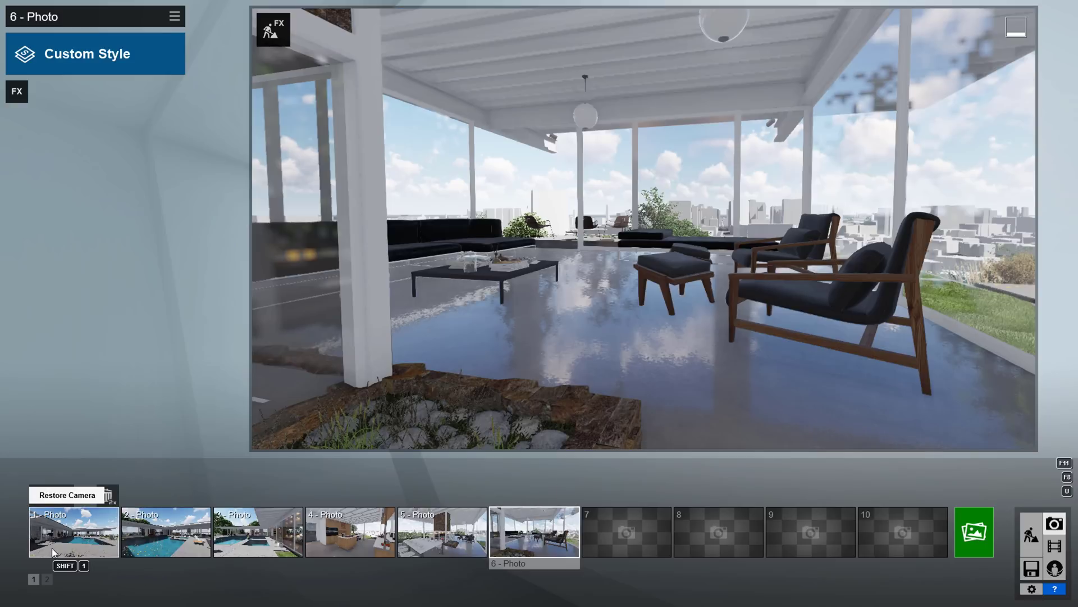
Restore each of the six stored views in turn, through the kitchen, dining and lounge views.
{"action": "left_click", "coordinate": [51, 548]}
{"action": "left_click", "coordinate": [170, 537]}
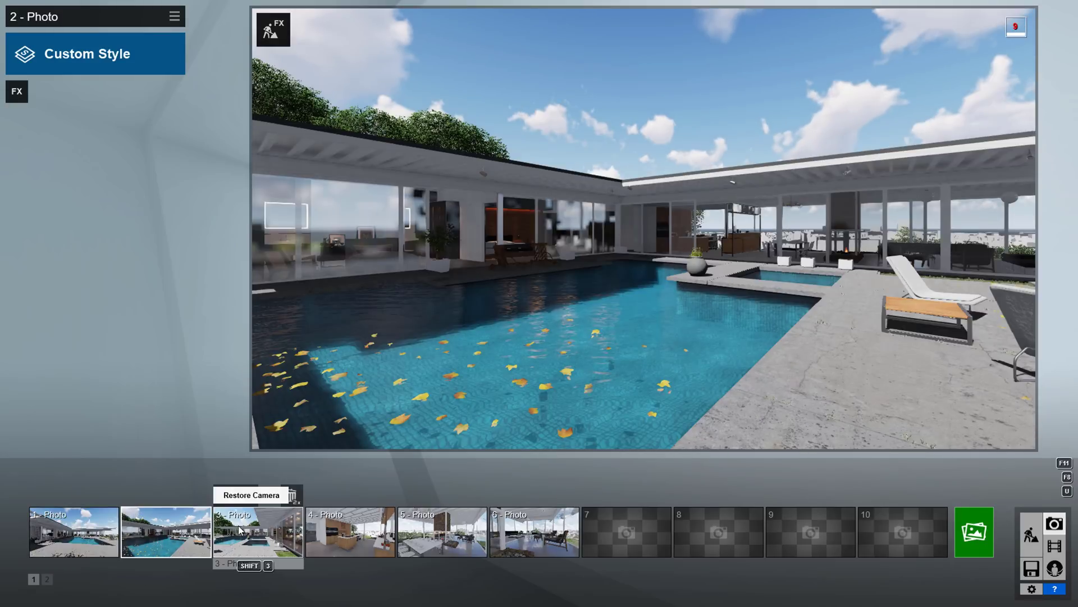
{"action": "left_click", "coordinate": [261, 534]}
{"action": "left_click", "coordinate": [358, 527]}
{"action": "left_click", "coordinate": [449, 531]}
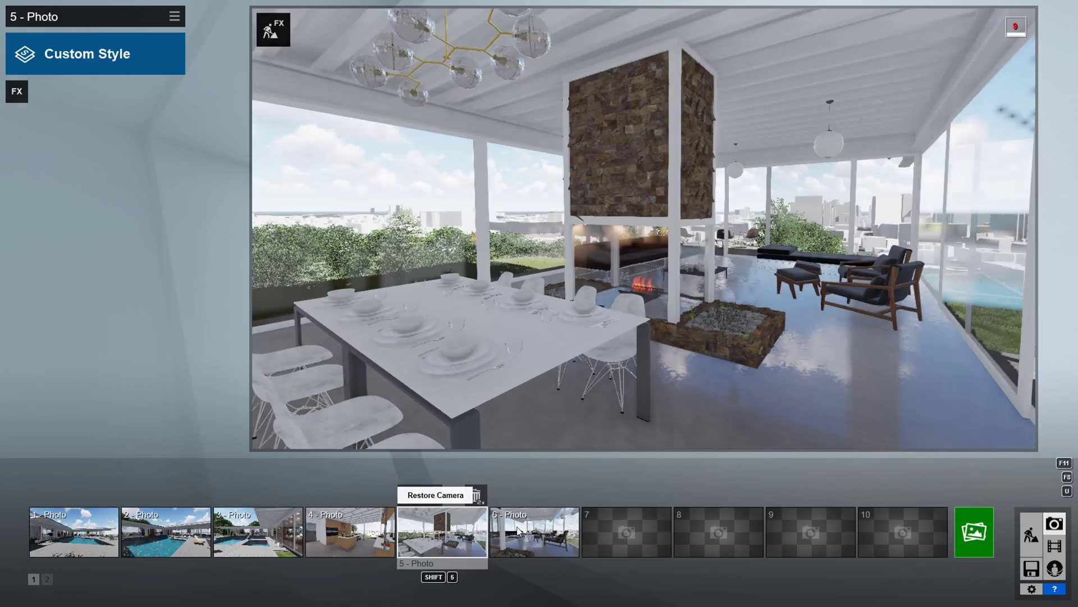
{"action": "left_click", "coordinate": [551, 533]}
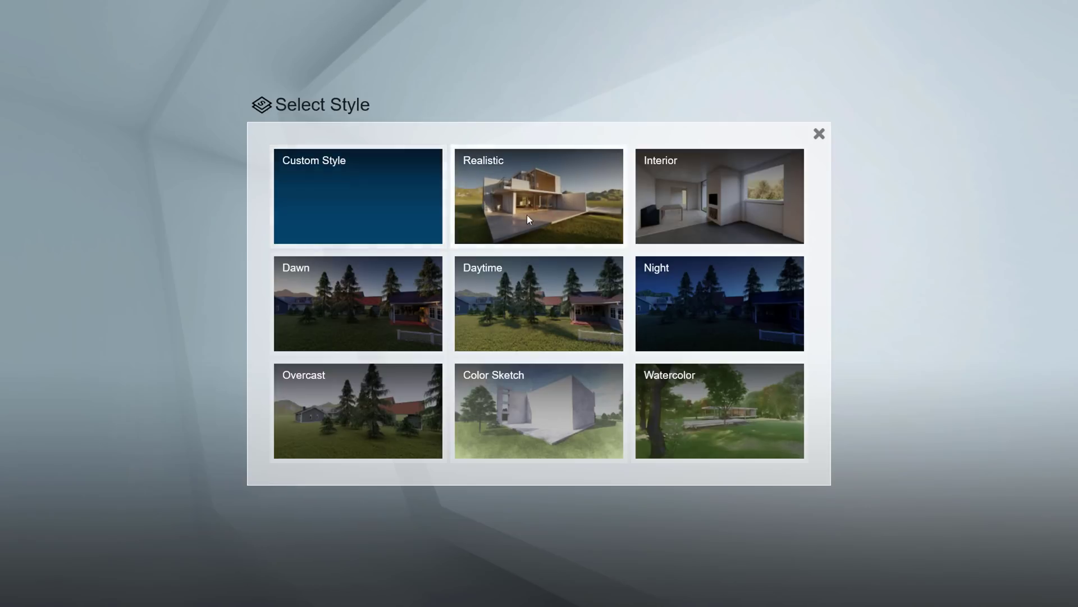
Apply the Realistic preset style to the photo.
{"action": "left_click", "coordinate": [579, 175]}
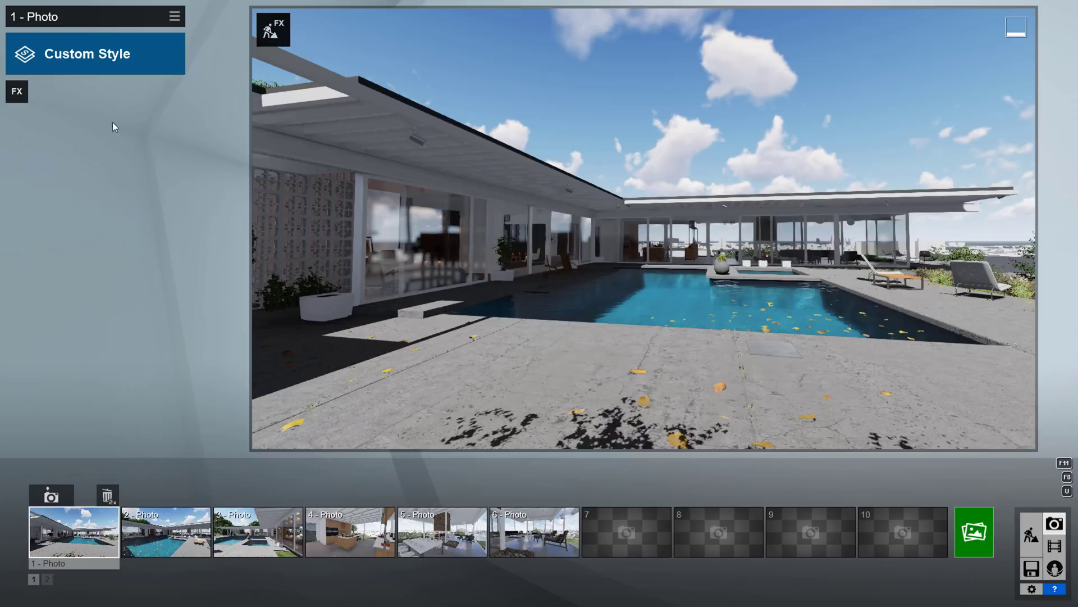
Open the photo effects list and browse the Camera, Scene, Sketch, Colour and Various categories, ending on Weather and Climate.
{"action": "left_click", "coordinate": [16, 93]}
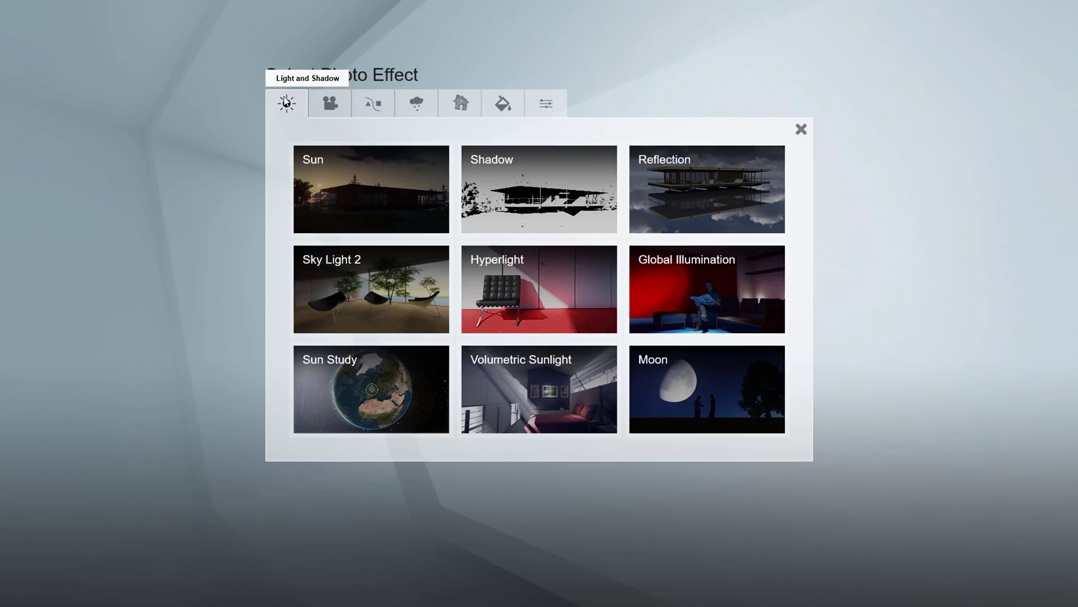
{"action": "left_click", "coordinate": [321, 105]}
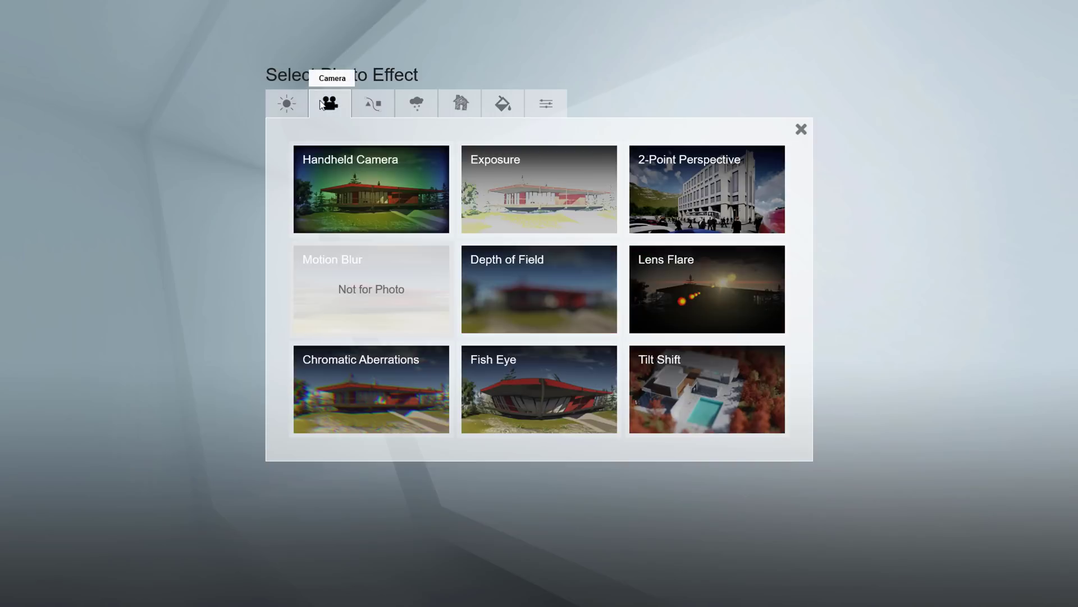
{"action": "left_click", "coordinate": [371, 93]}
{"action": "left_click", "coordinate": [424, 100]}
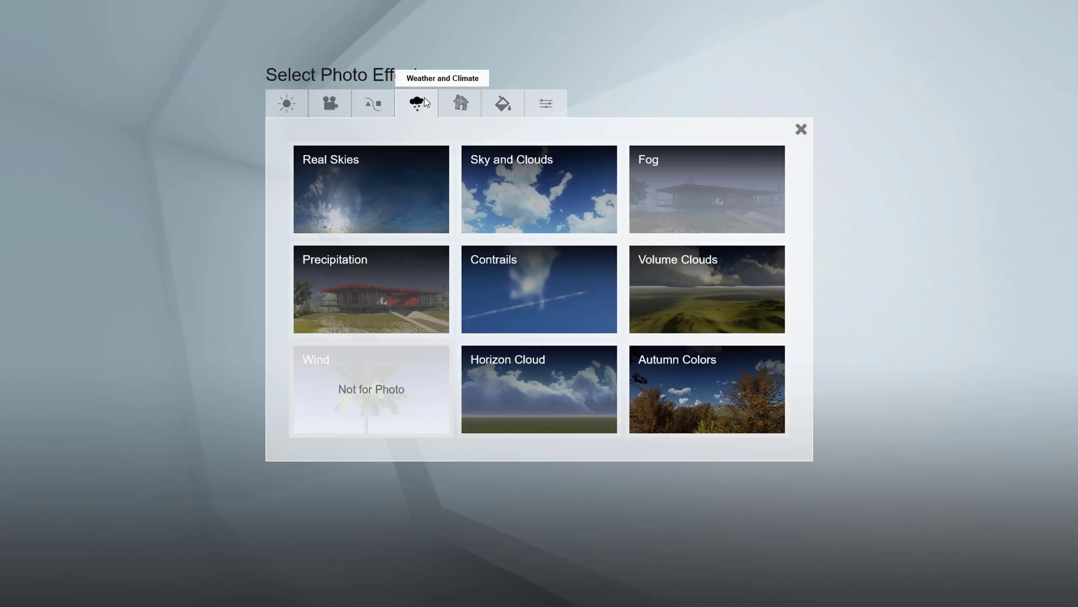
{"action": "left_click", "coordinate": [473, 103]}
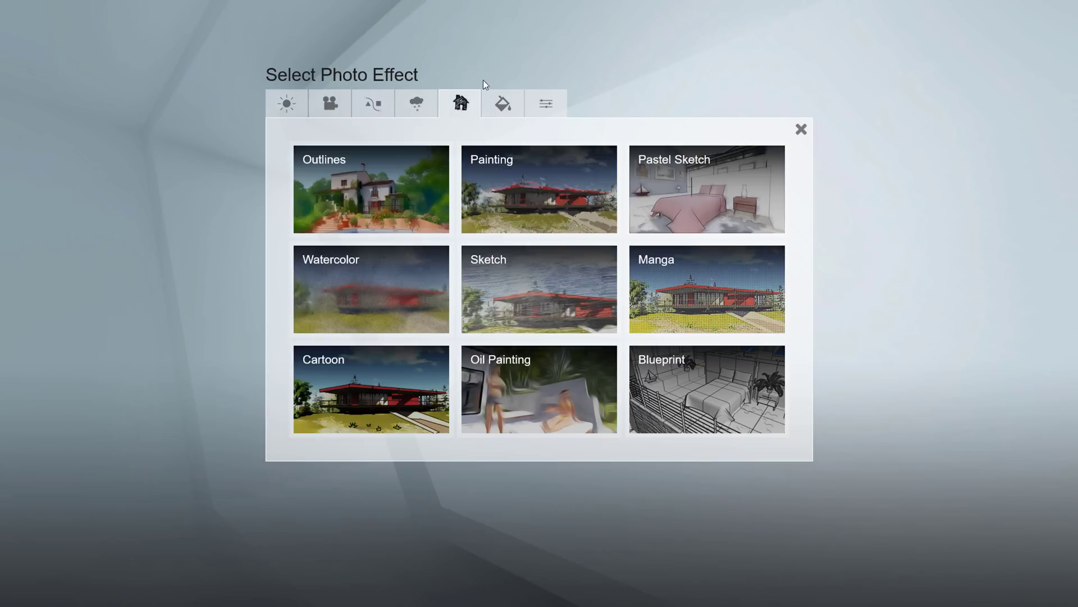
{"action": "left_click", "coordinate": [513, 100]}
{"action": "left_click", "coordinate": [555, 105]}
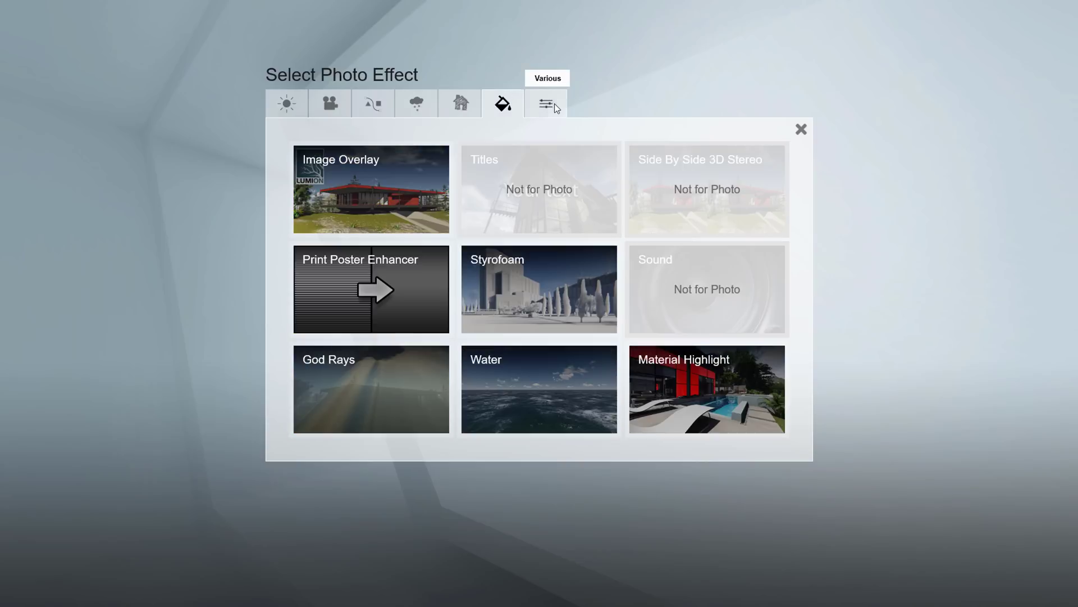
{"action": "left_click", "coordinate": [416, 103]}
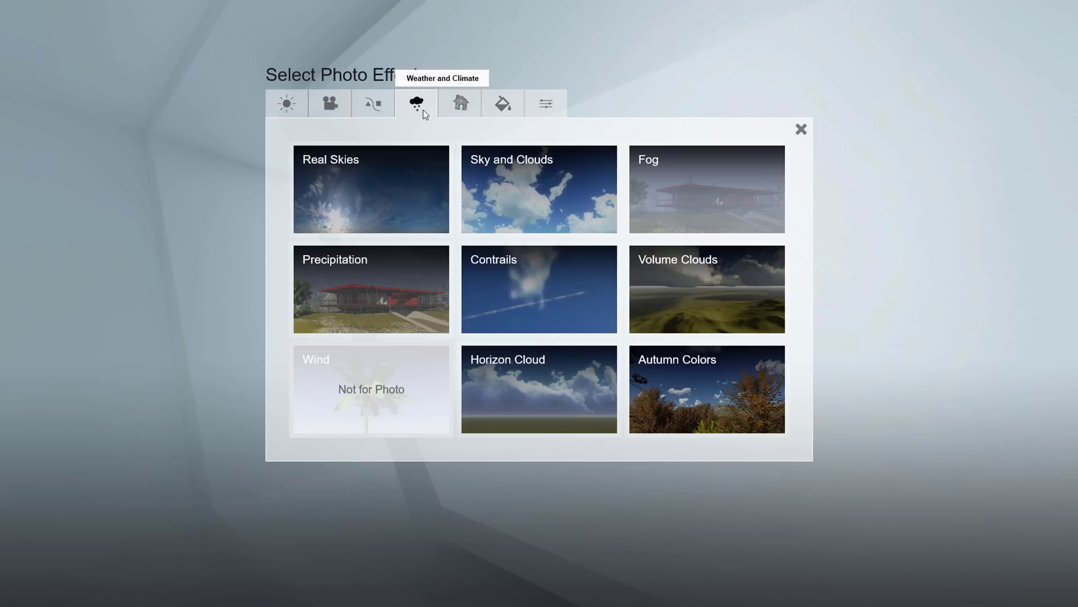
Add Real Skies and browse the evening, morning, overcast, sunset and clear sky sets.
{"action": "left_click", "coordinate": [400, 167]}
{"action": "left_click", "coordinate": [373, 118]}
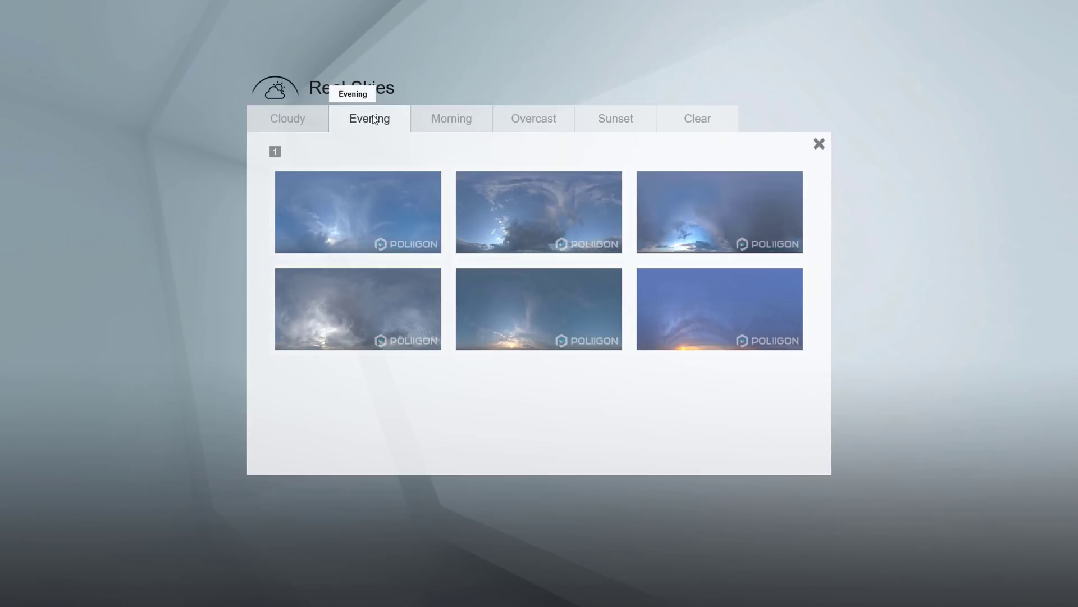
{"action": "left_click", "coordinate": [445, 117]}
{"action": "left_click", "coordinate": [531, 116]}
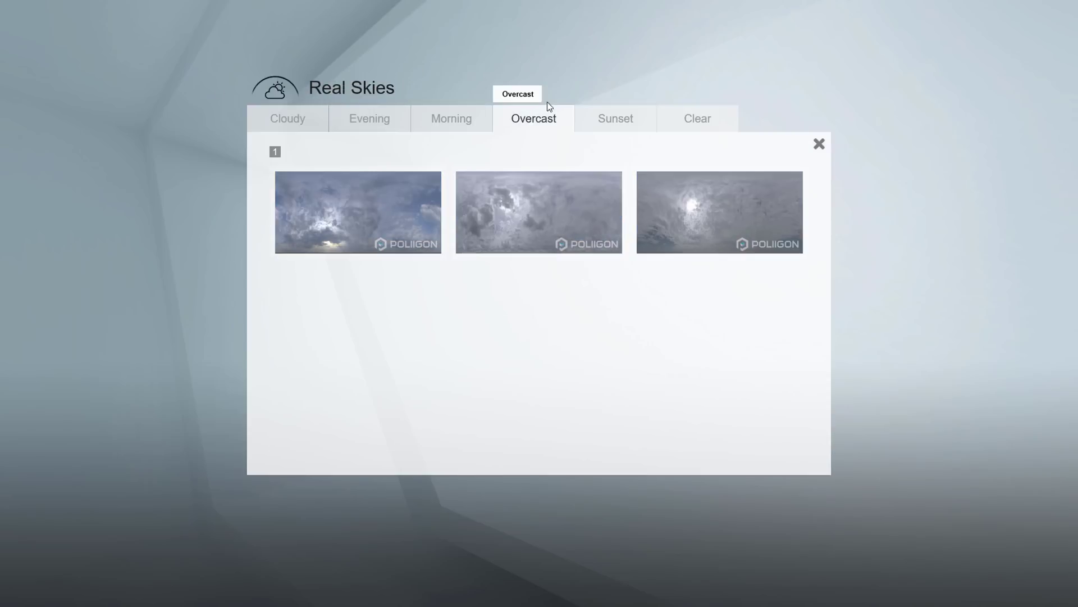
{"action": "left_click", "coordinate": [623, 115]}
{"action": "left_click", "coordinate": [698, 118]}
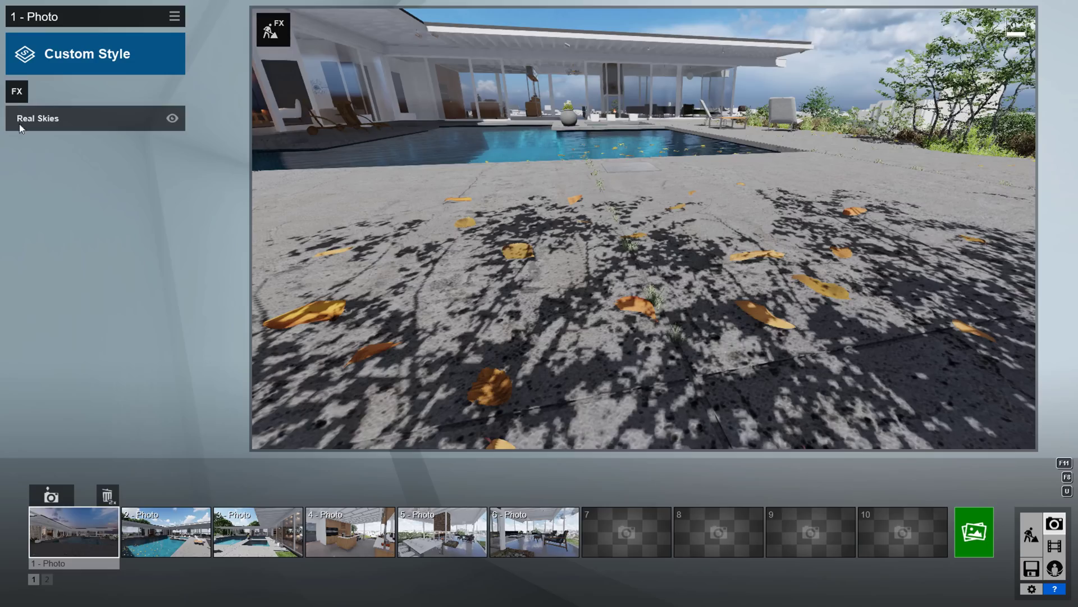
Add a Shadow effect with Soft Shadows and Fine Detail Shadows turned on.
{"action": "left_click", "coordinate": [17, 92]}
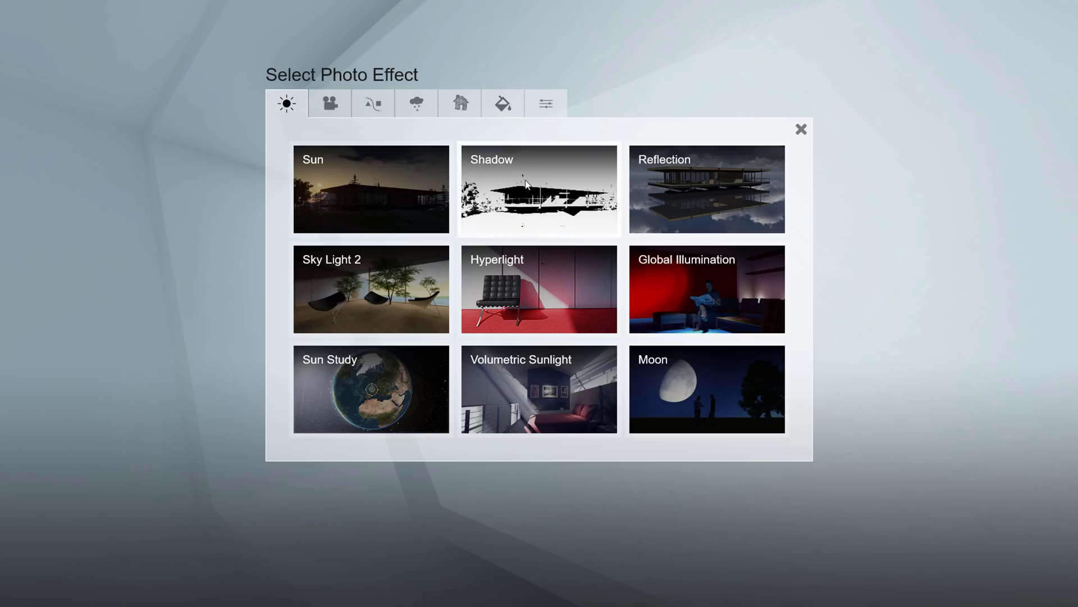
{"action": "left_click", "coordinate": [526, 183]}
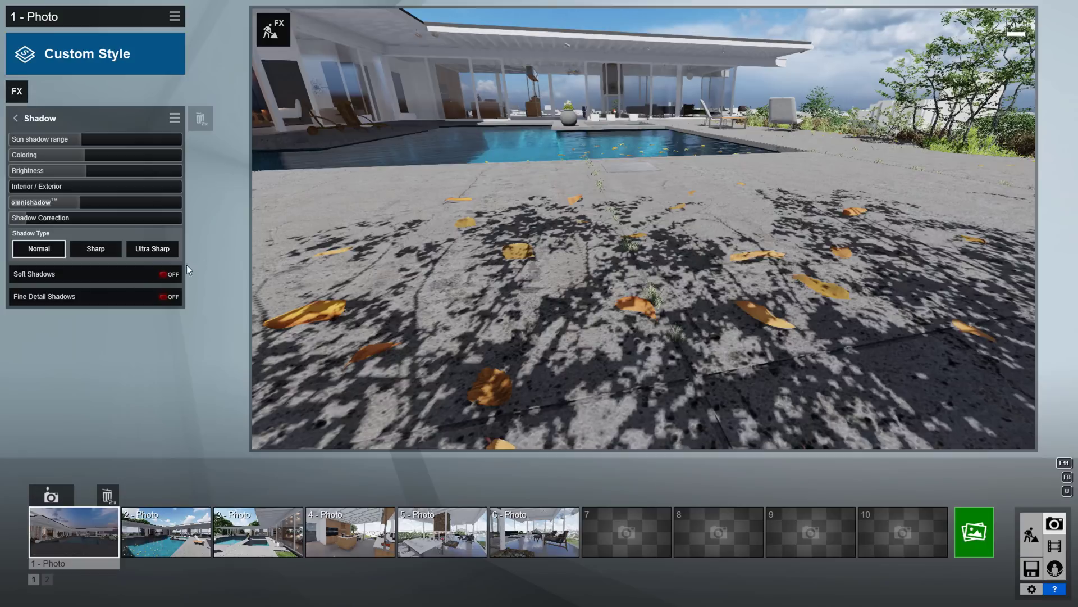
{"action": "left_click", "coordinate": [108, 280]}
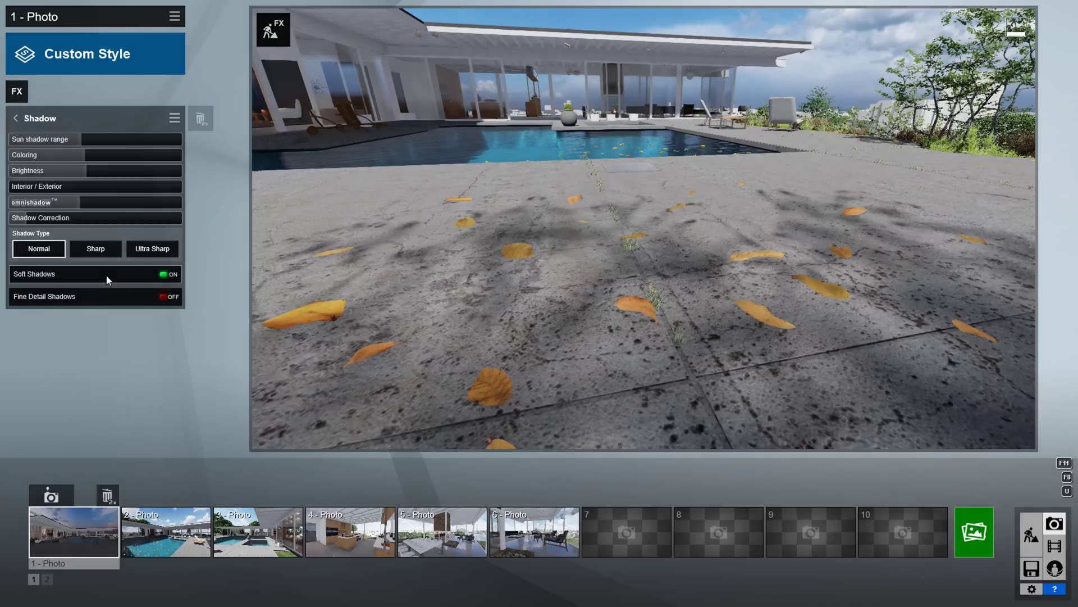
{"action": "left_click", "coordinate": [102, 299]}
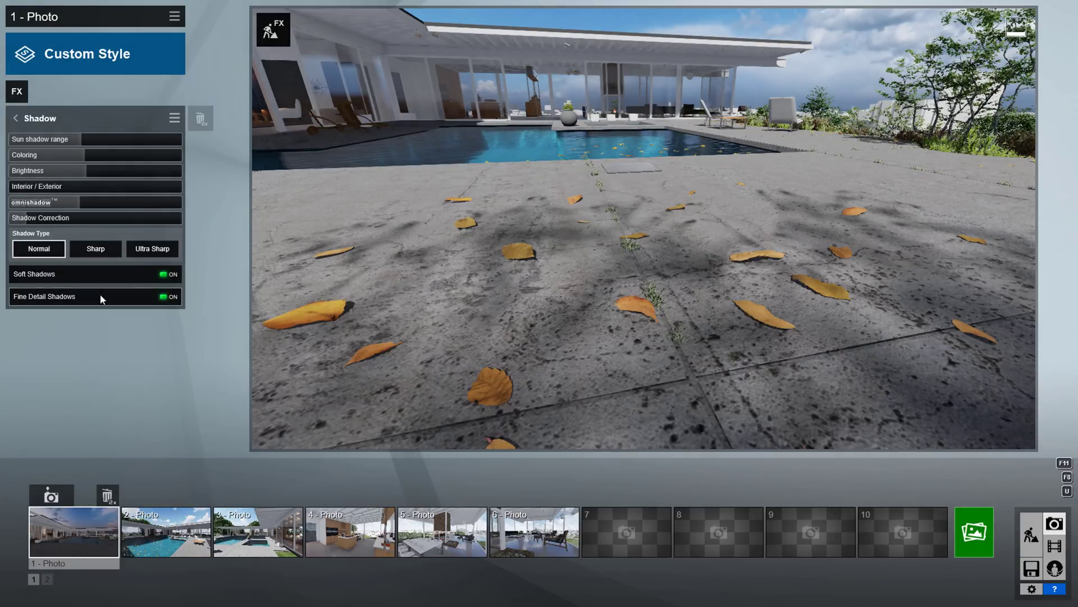
Add a Reflection effect with speedray reflections switched on.
{"action": "left_click", "coordinate": [17, 91]}
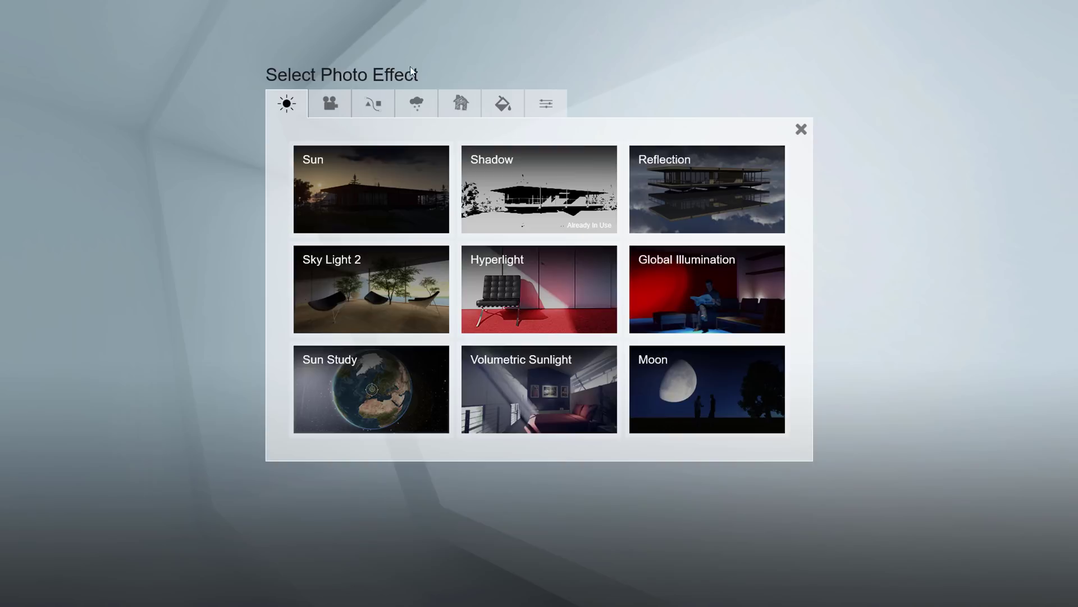
{"action": "left_click", "coordinate": [693, 177]}
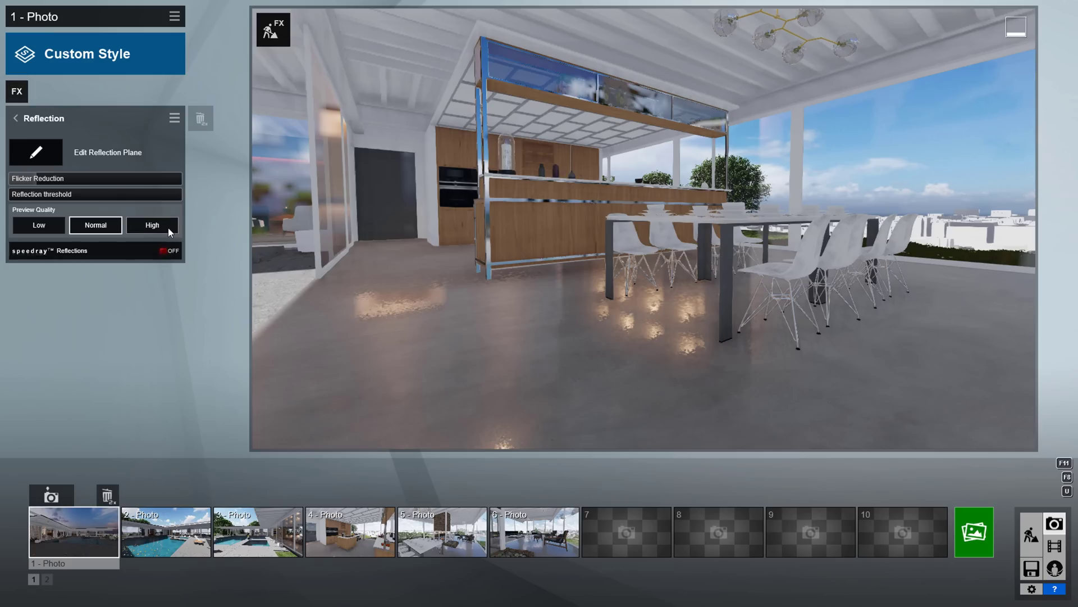
{"action": "left_click", "coordinate": [163, 251]}
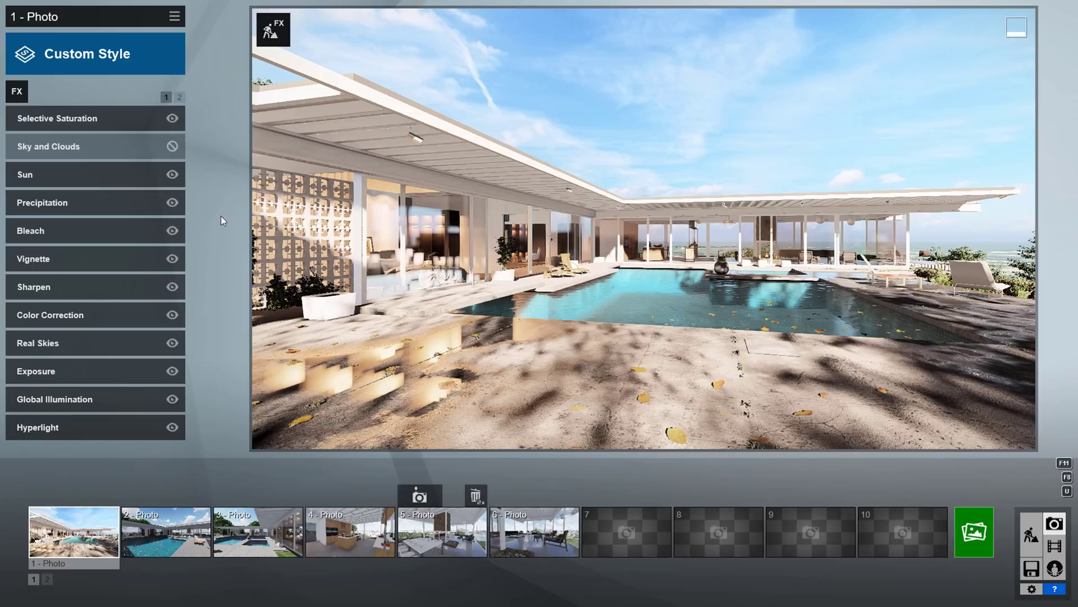
Save photo 1's effects to a file named 'BD_Day Render'.
{"action": "left_click", "coordinate": [175, 18]}
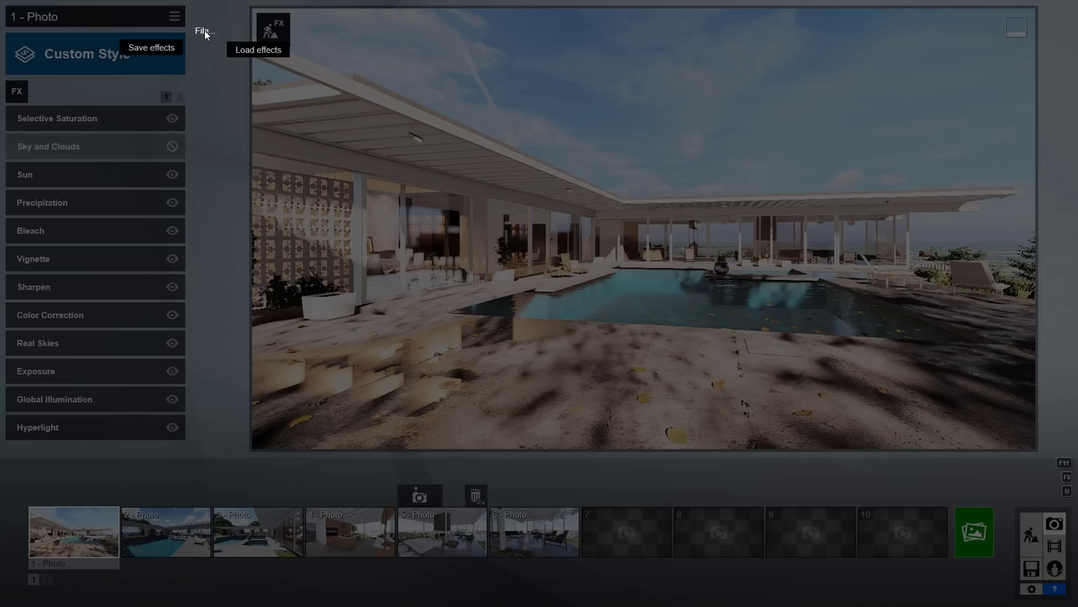
{"action": "left_click", "coordinate": [157, 50]}
{"action": "type", "text": "bd"}
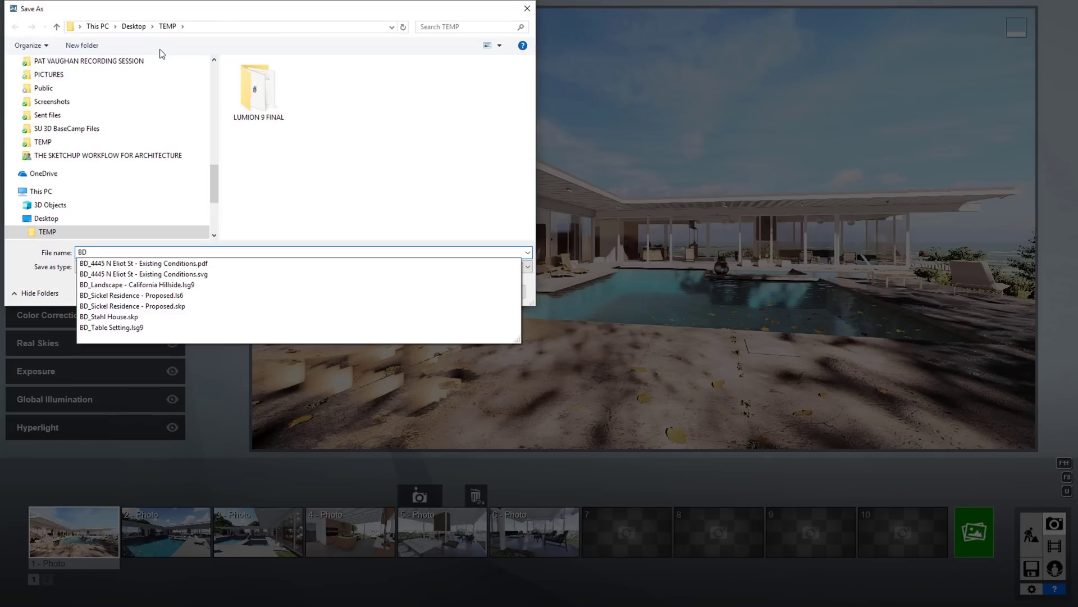
{"action": "type", "text": "_Day Render"}
{"action": "key", "text": "Return"}
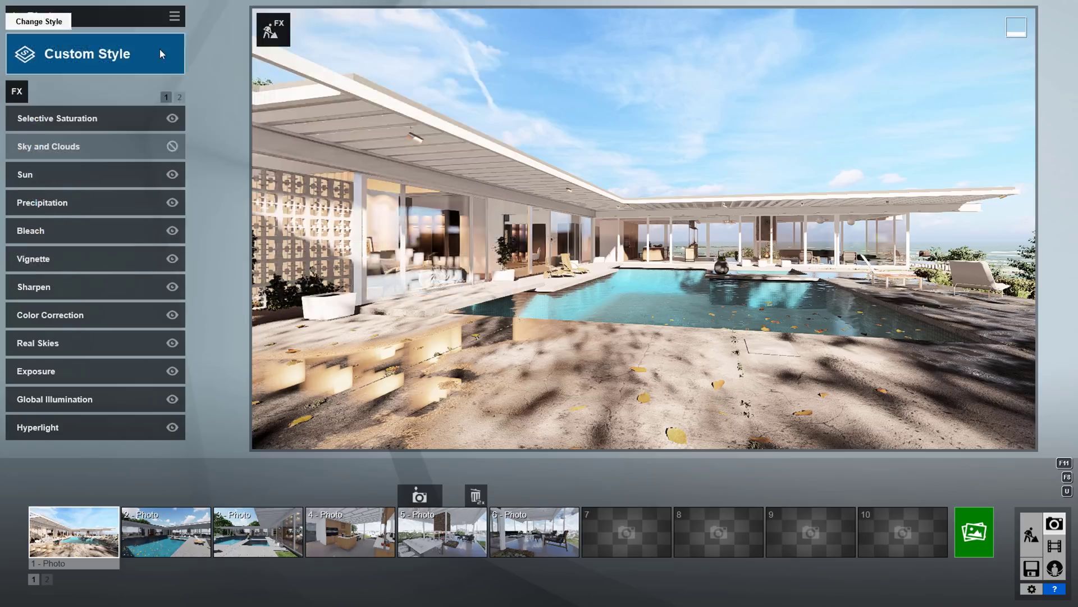
Load the BD_Day Render.lme effects file onto photo 2.
{"action": "left_click", "coordinate": [175, 17]}
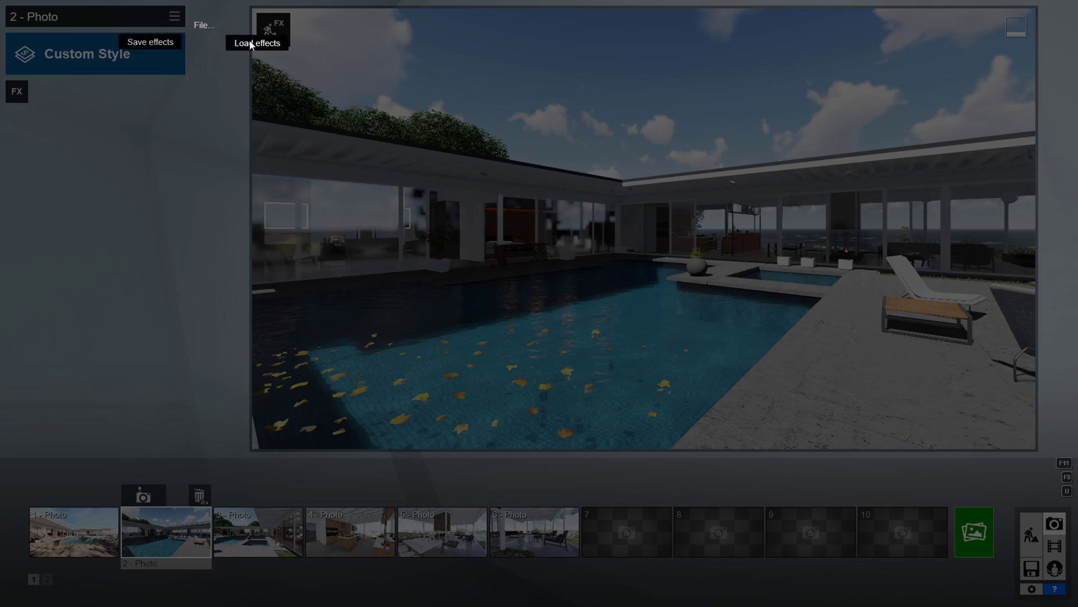
{"action": "left_click", "coordinate": [251, 44]}
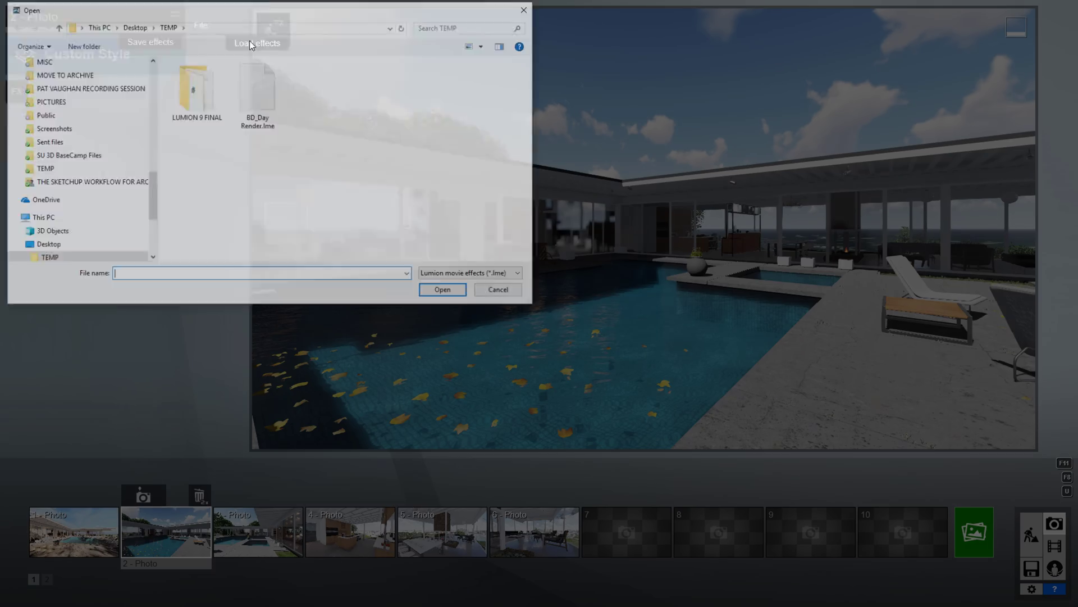
{"action": "left_click", "coordinate": [260, 100]}
{"action": "left_click", "coordinate": [434, 294]}
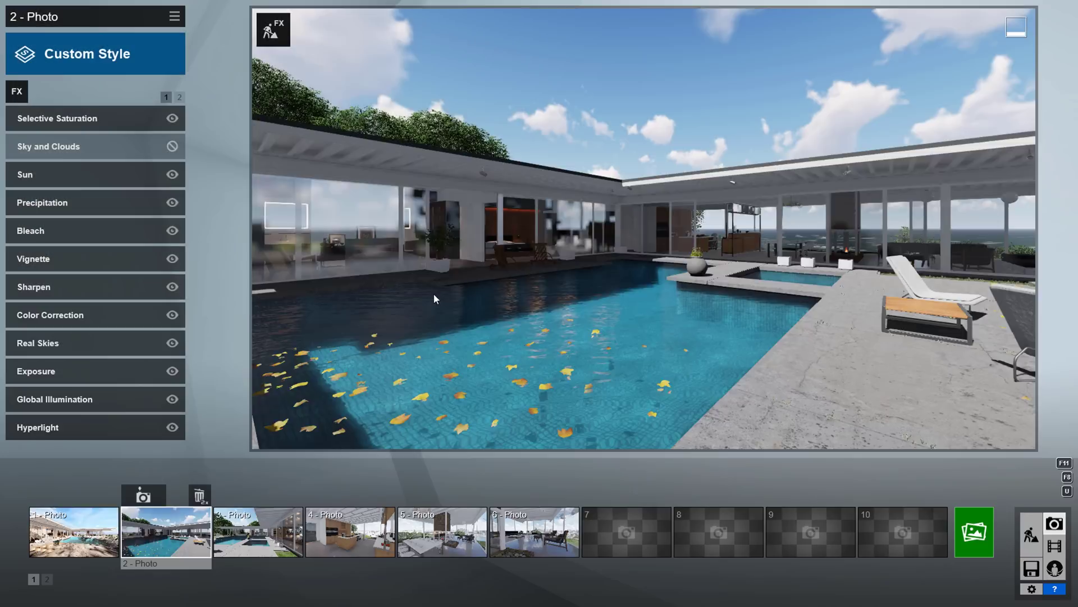
{"action": "left_click", "coordinate": [962, 534]}
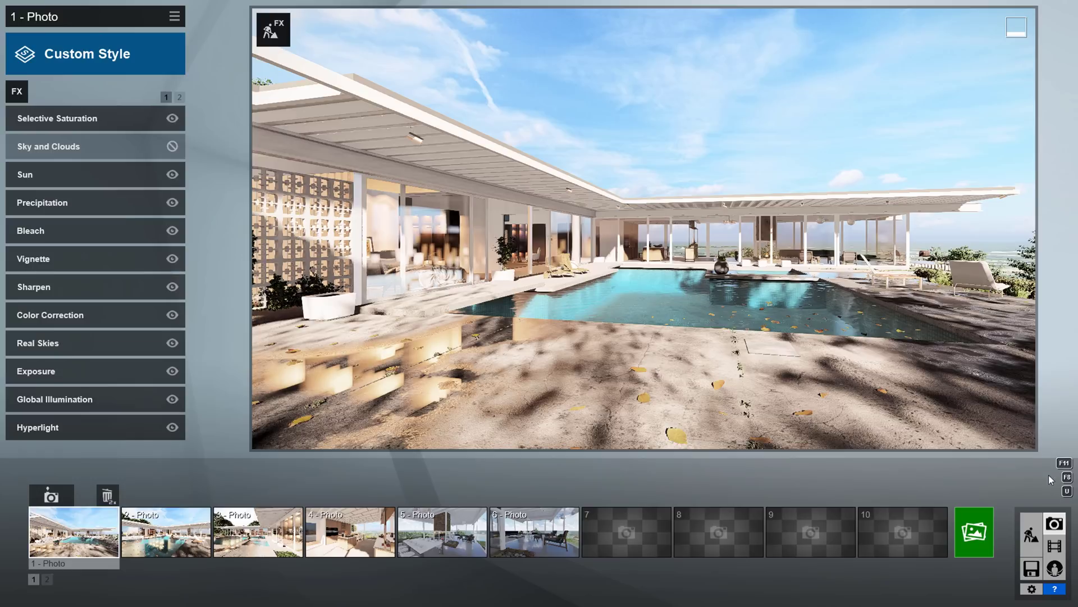
Switch from Photo mode to Movie mode, showing the empty clip slots.
{"action": "left_click", "coordinate": [1057, 553]}
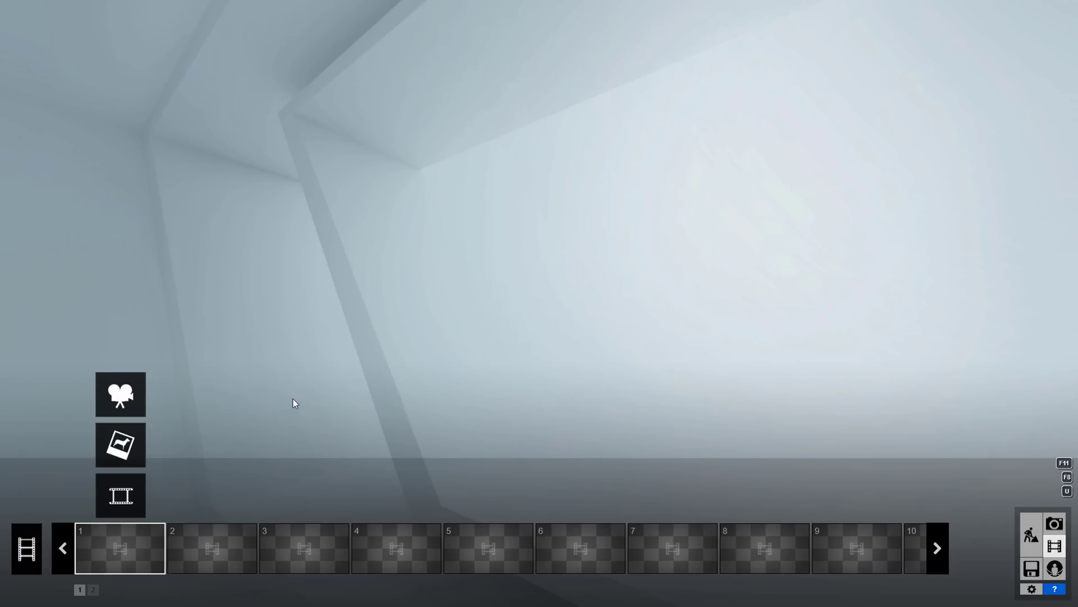
Record a clip with keyframes at the interior view and at the pool view after moving sideways.
{"action": "left_click", "coordinate": [128, 391]}
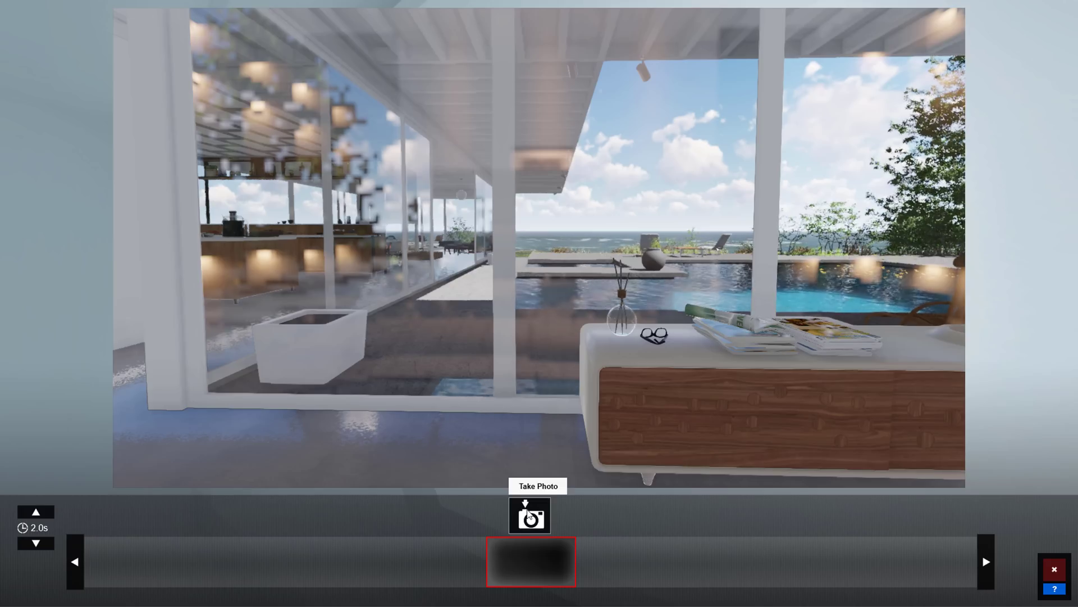
{"action": "left_click", "coordinate": [530, 514]}
{"action": "key", "text": "d"}
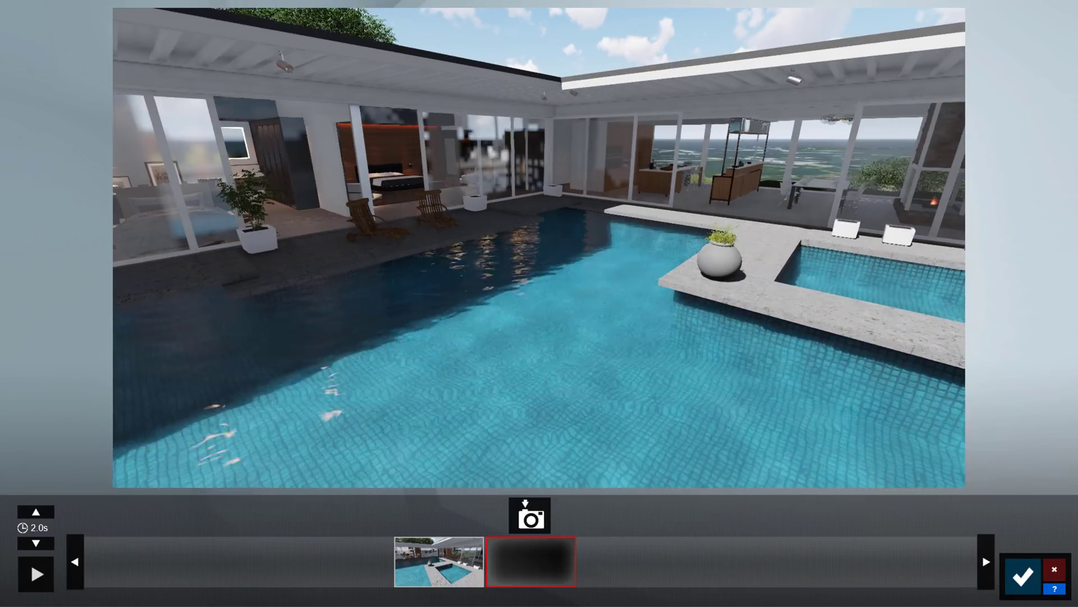
{"action": "left_click", "coordinate": [530, 515]}
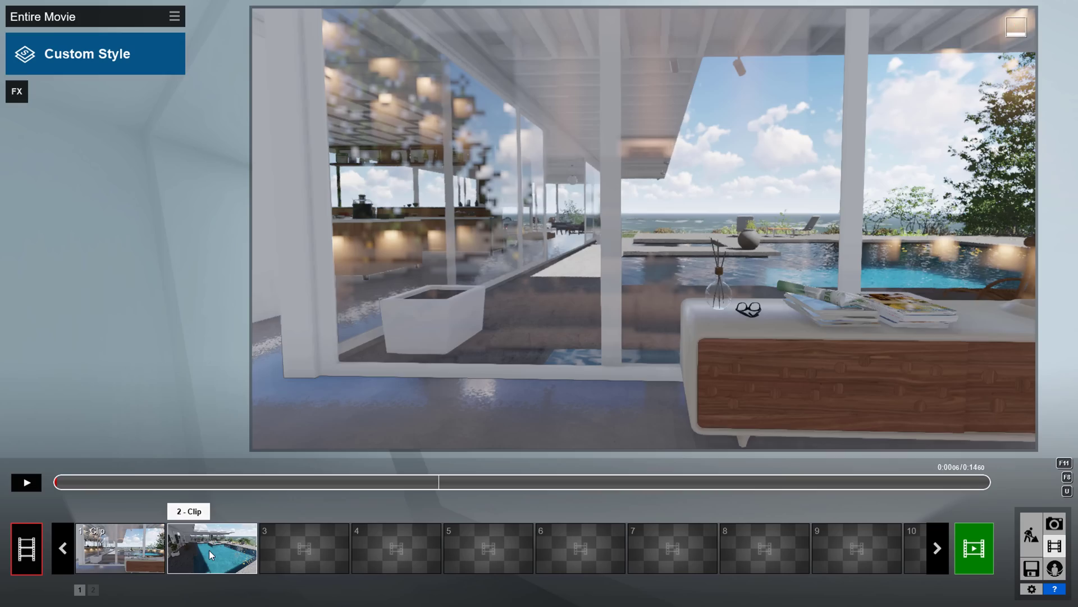
Try swapping the clips, return the interior clip to first place, then play the pool clip and the whole movie.
{"action": "left_click_drag", "start_coordinate": [125, 526], "coordinate": [106, 527]}
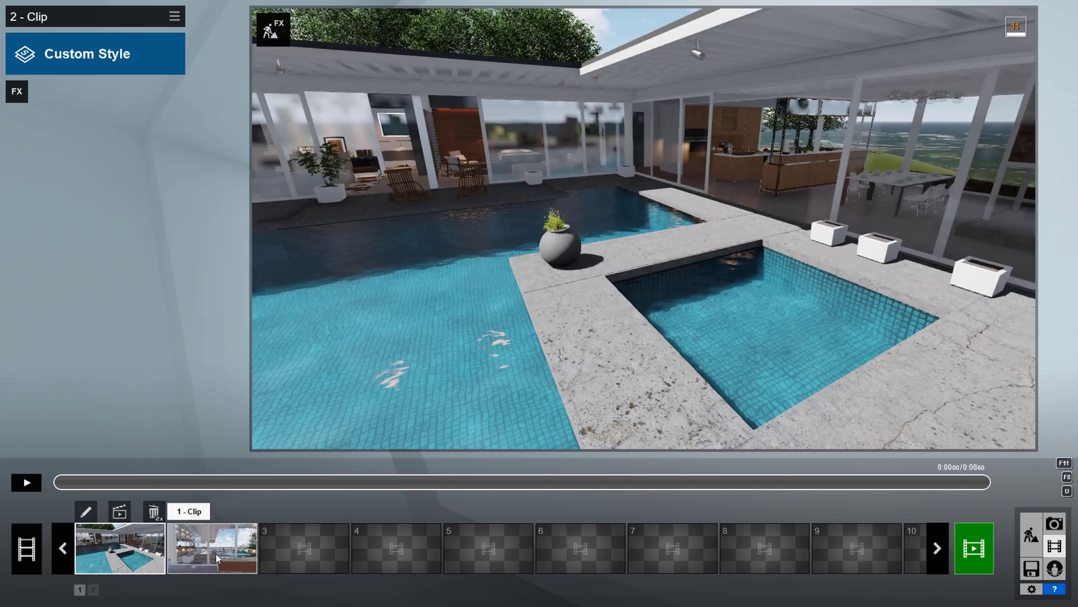
{"action": "left_click_drag", "start_coordinate": [169, 538], "coordinate": [118, 536]}
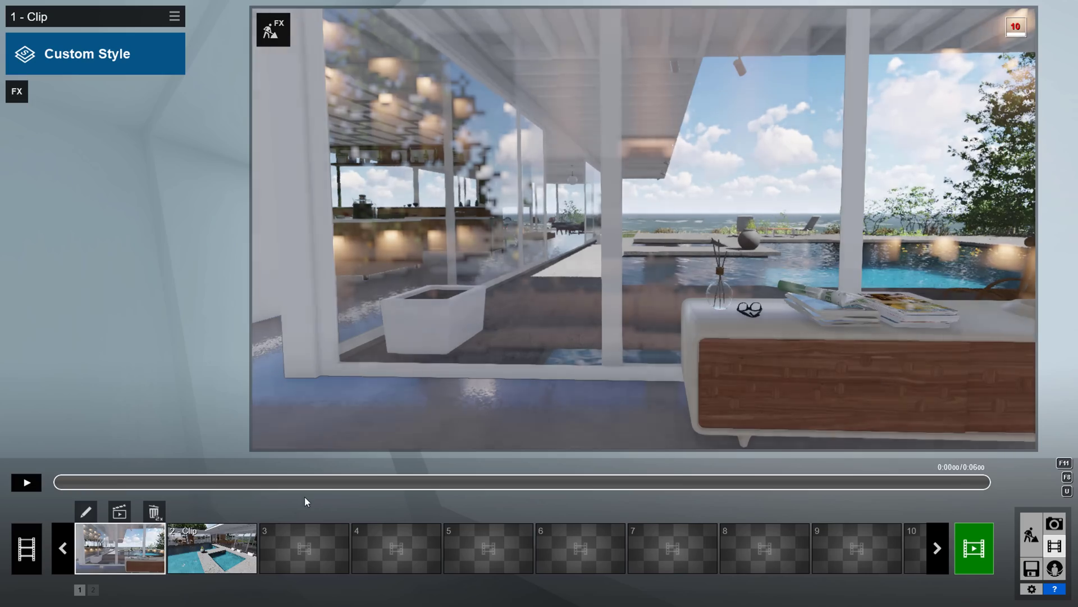
{"action": "left_click", "coordinate": [27, 483]}
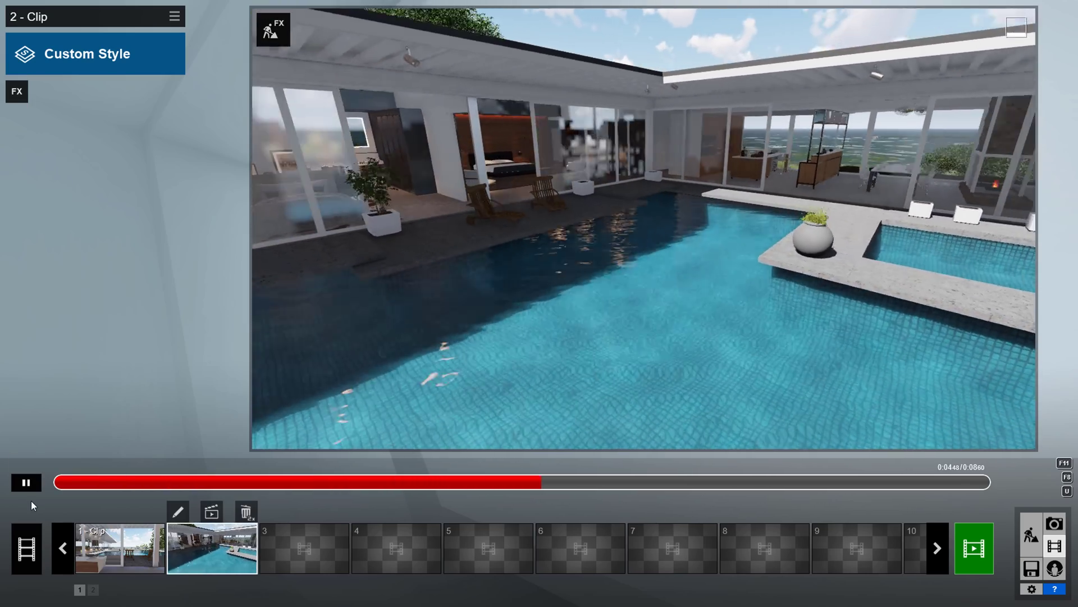
{"action": "left_click", "coordinate": [29, 541]}
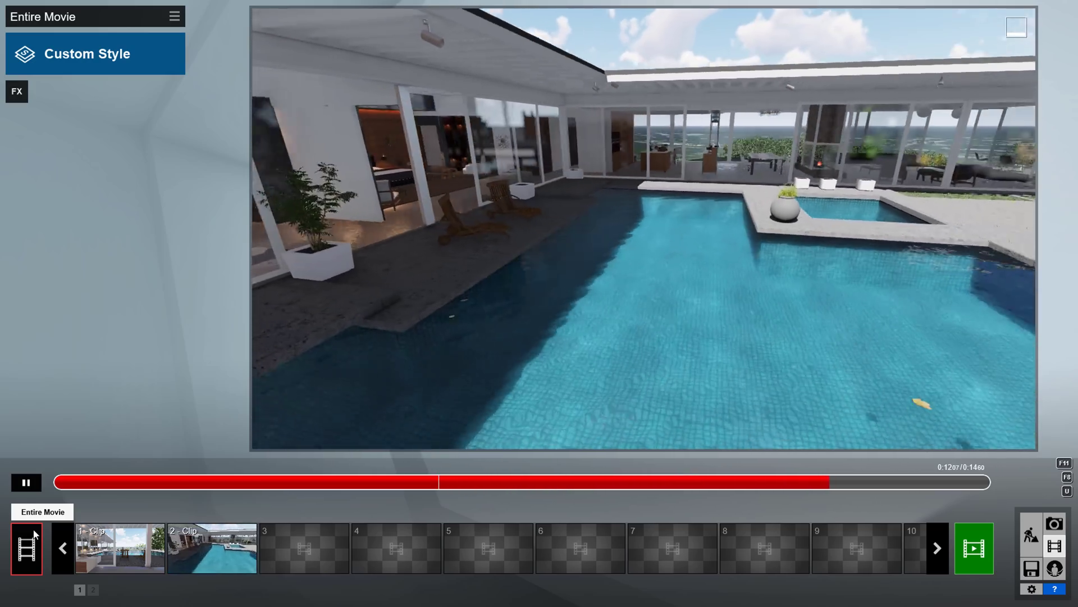
Select the pool clip (clip 2) and load BD_Day Render.lme as its effects.
{"action": "left_click", "coordinate": [212, 548]}
{"action": "left_click", "coordinate": [174, 16]}
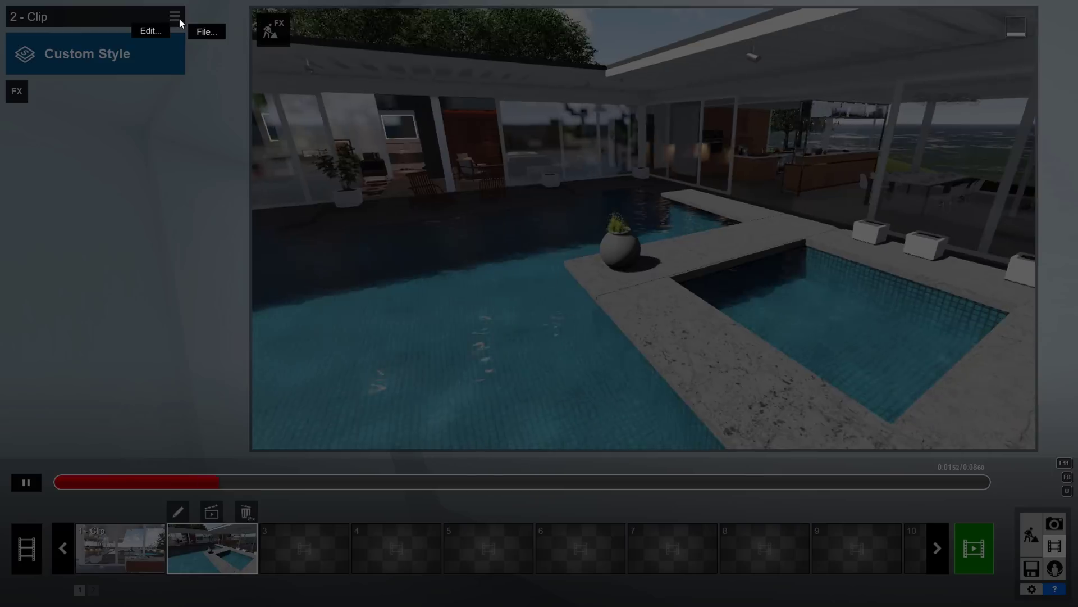
{"action": "left_click", "coordinate": [203, 32]}
{"action": "left_click", "coordinate": [236, 44]}
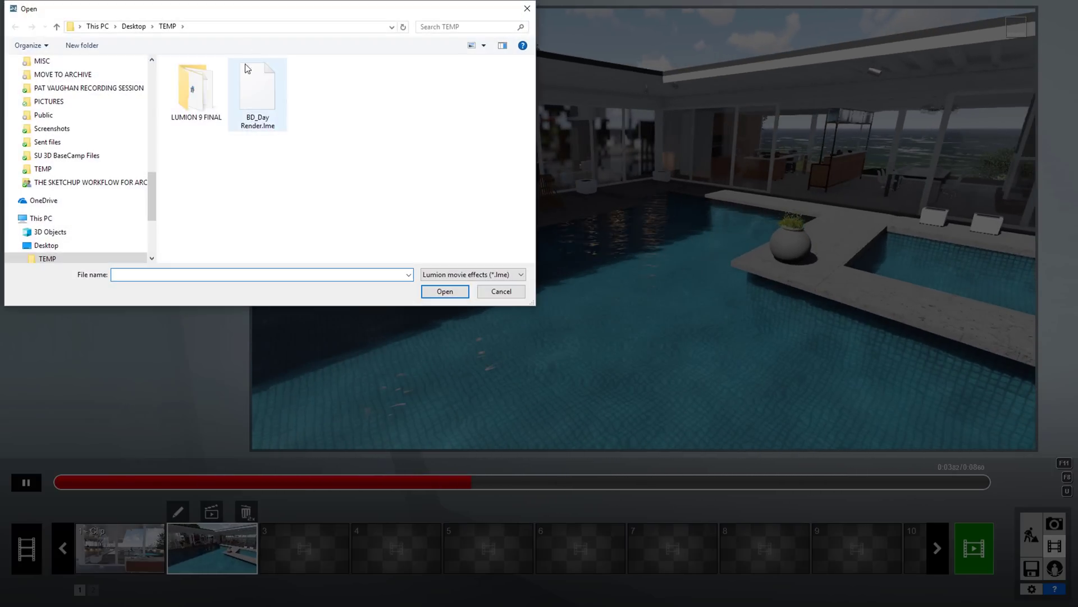
{"action": "left_click", "coordinate": [440, 292]}
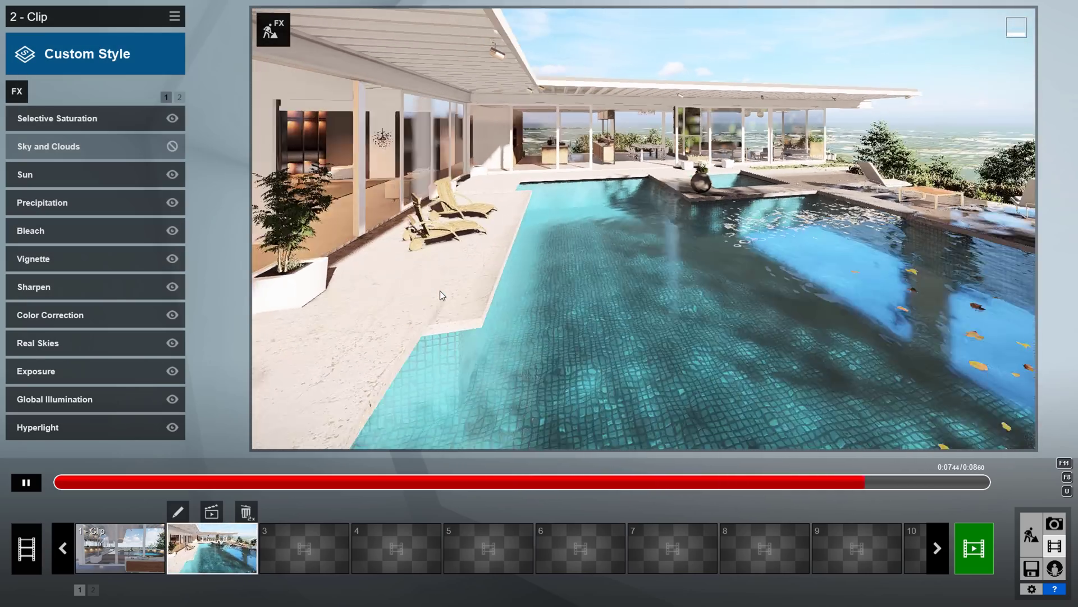
{"action": "left_click", "coordinate": [273, 29]}
Add a Precipitation effect with full rain quantity, full particle size and extra fog about 0.5.
{"action": "left_click", "coordinate": [368, 298]}
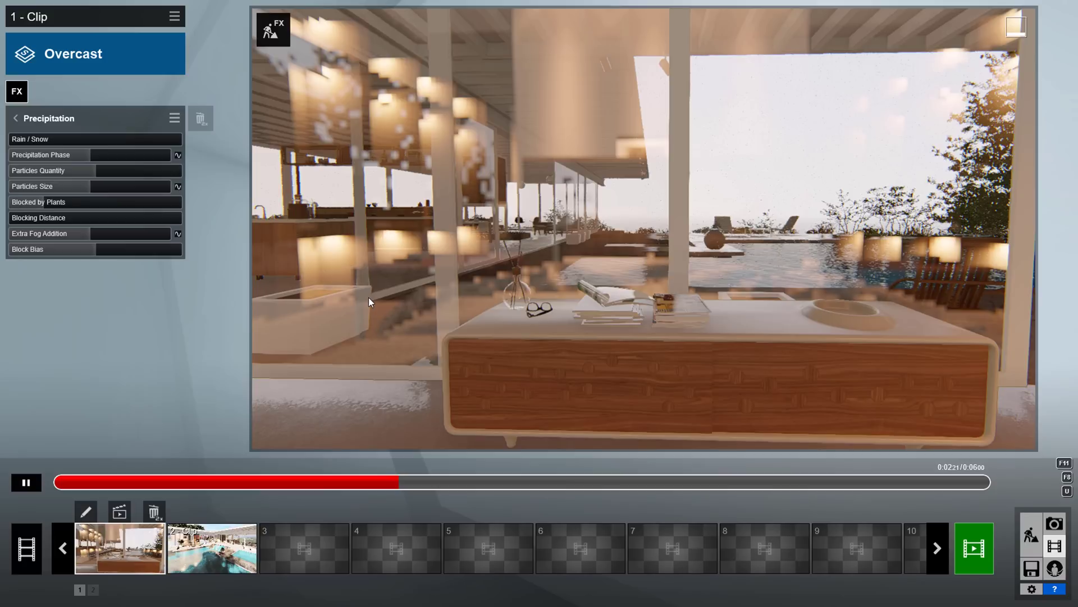
{"action": "left_click_drag", "start_coordinate": [106, 170], "coordinate": [248, 187]}
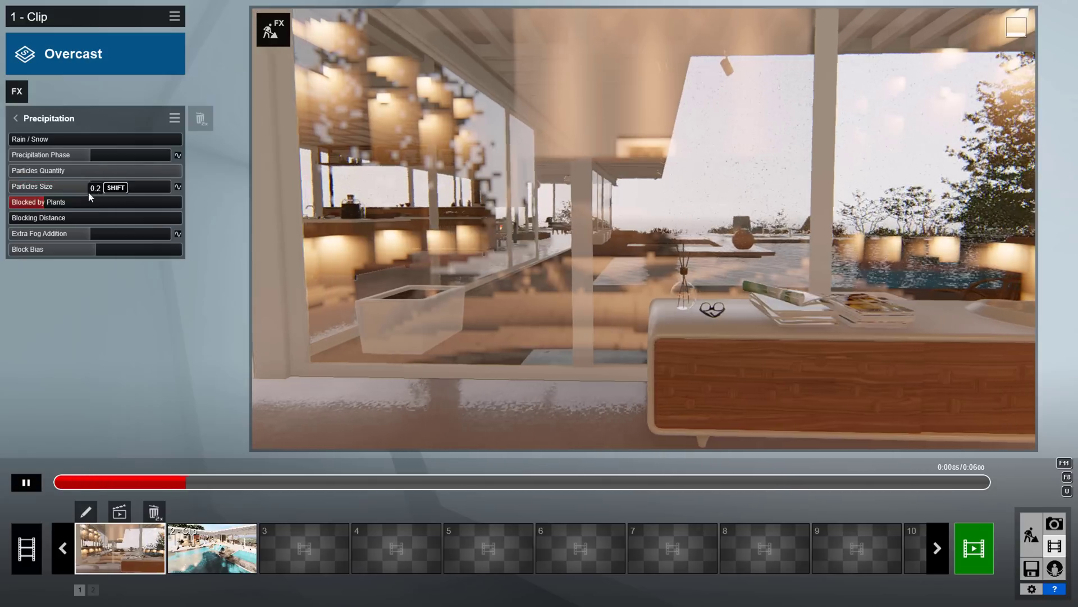
{"action": "left_click_drag", "start_coordinate": [88, 189], "coordinate": [265, 210]}
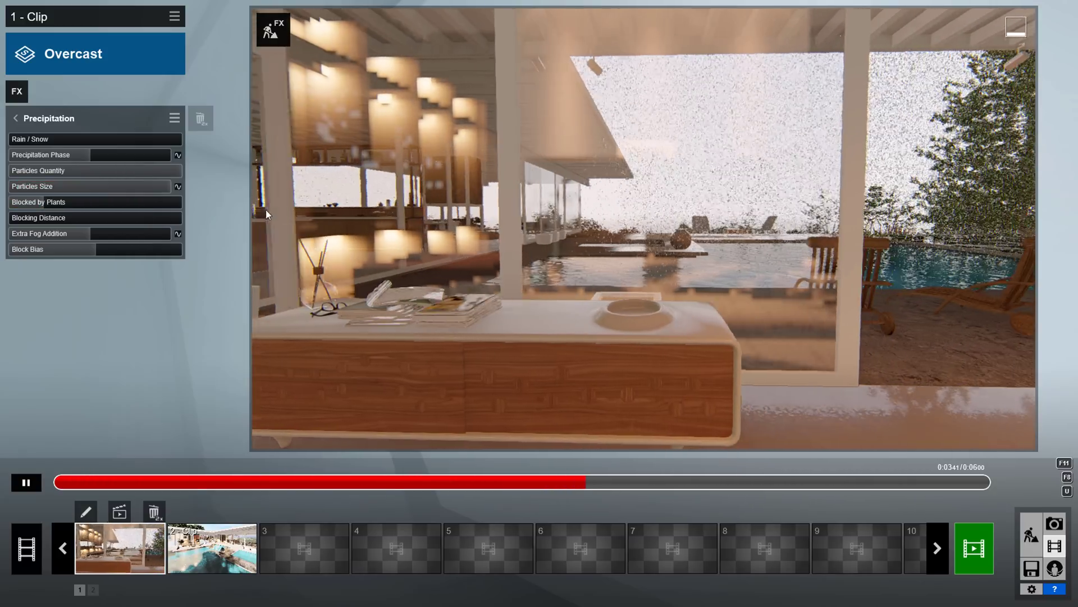
{"action": "left_click_drag", "start_coordinate": [26, 233], "coordinate": [139, 236]}
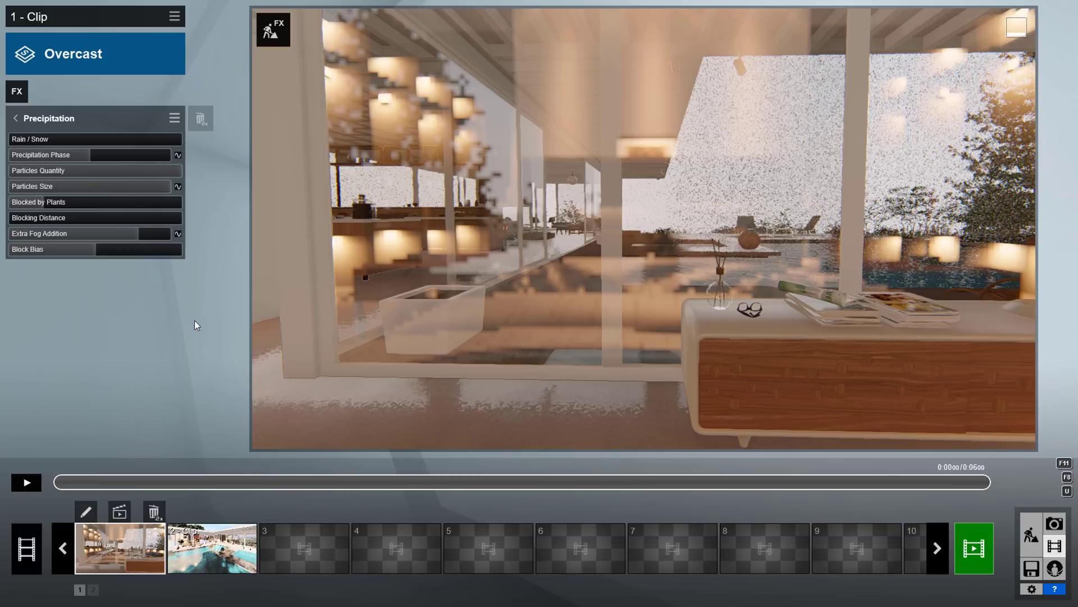
Keyframe rain particle size down to 0.9 at about 0:05, then preview the entire movie.
{"action": "left_click", "coordinate": [177, 187]}
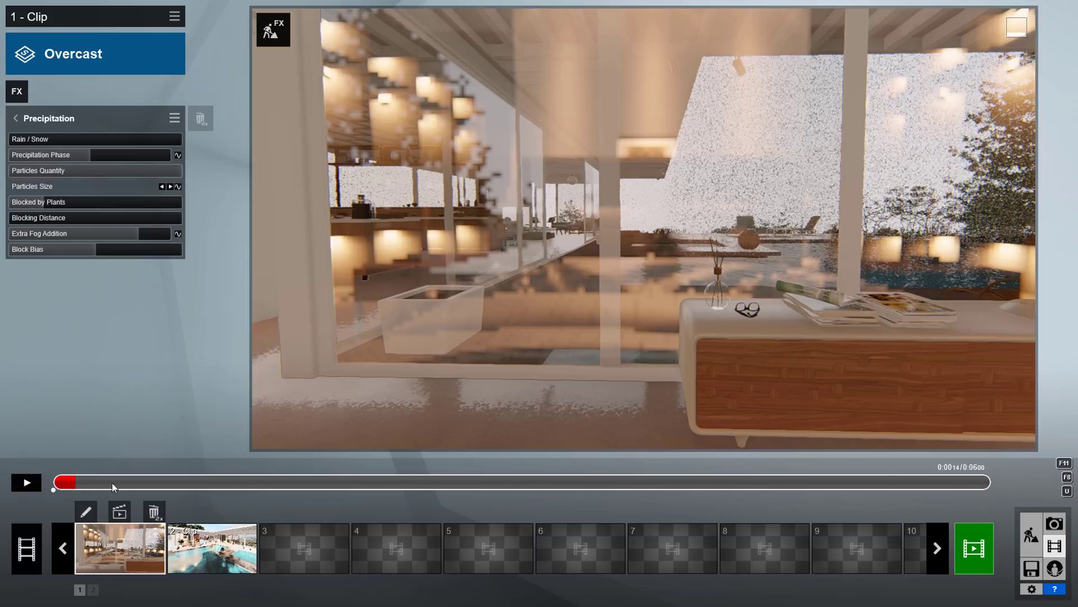
{"action": "left_click_drag", "start_coordinate": [112, 483], "coordinate": [1003, 466]}
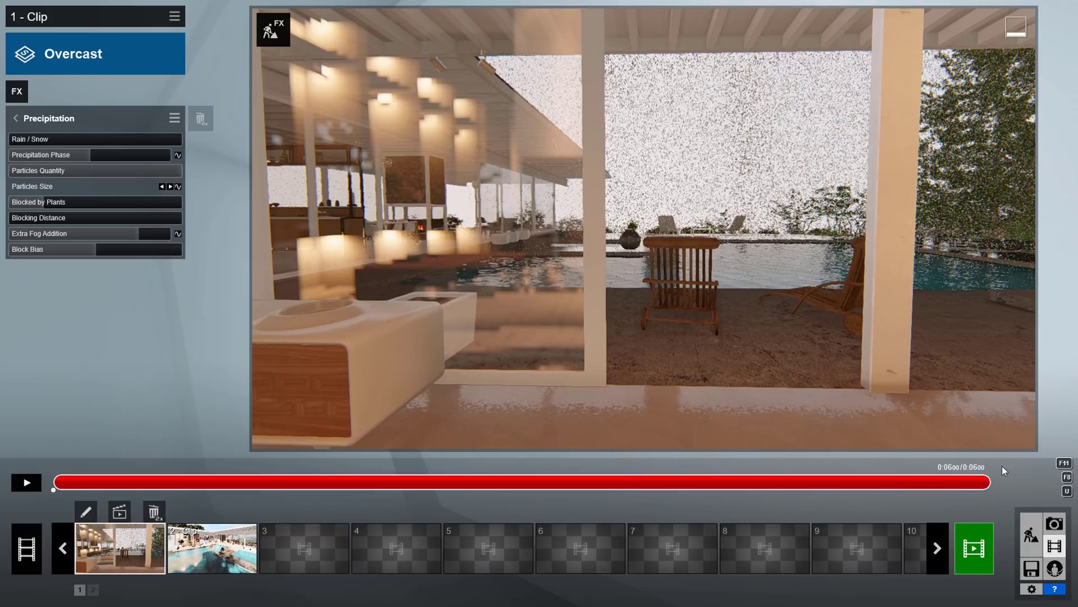
{"action": "left_click", "coordinate": [177, 186]}
{"action": "left_click_drag", "start_coordinate": [147, 187], "coordinate": [3, 198]}
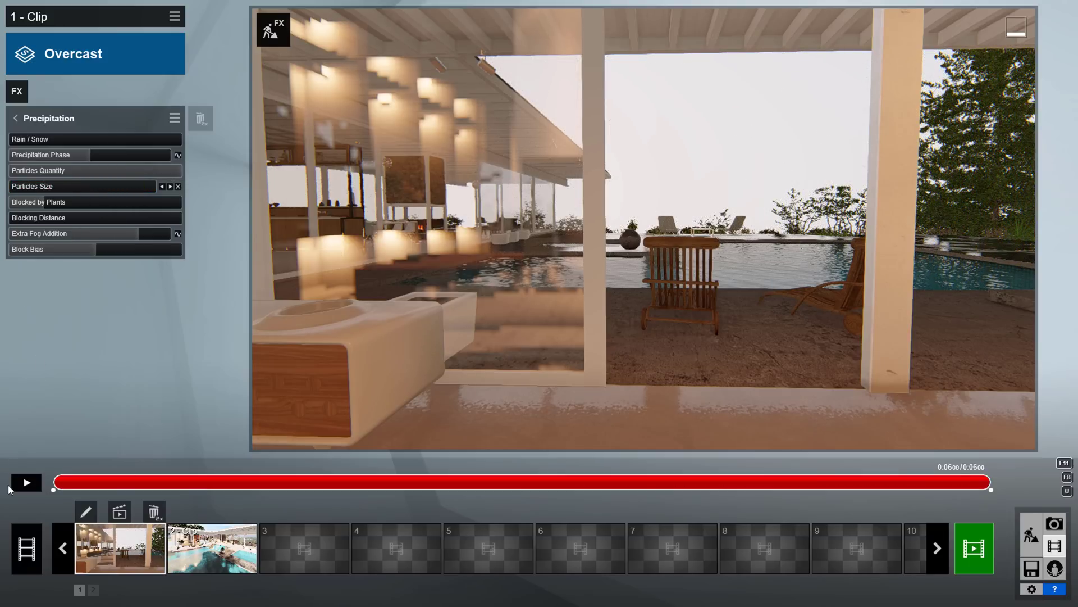
{"action": "left_click", "coordinate": [25, 482]}
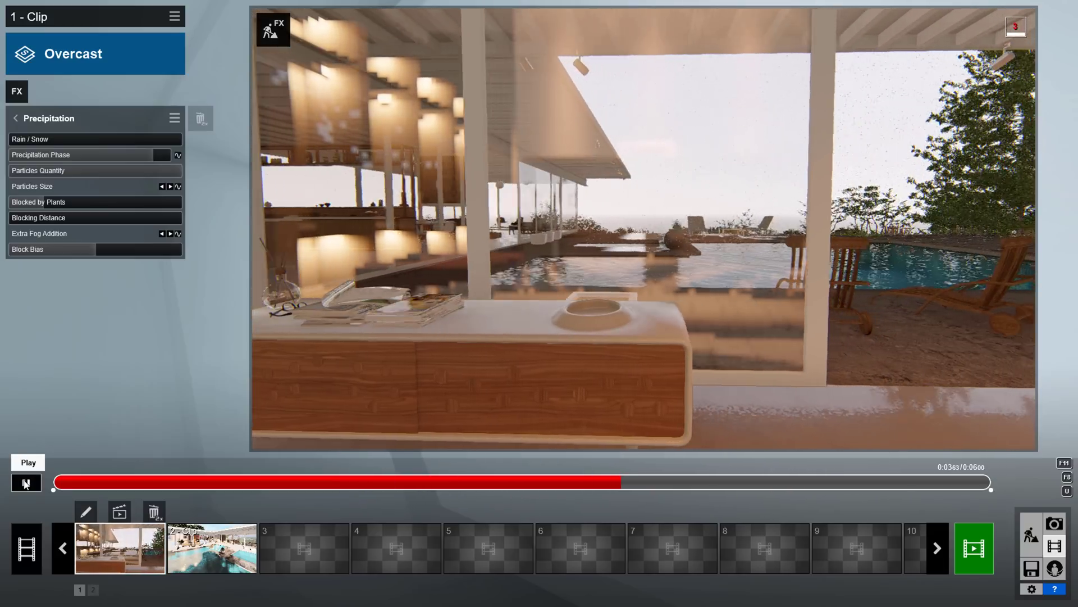
{"action": "left_click", "coordinate": [26, 548]}
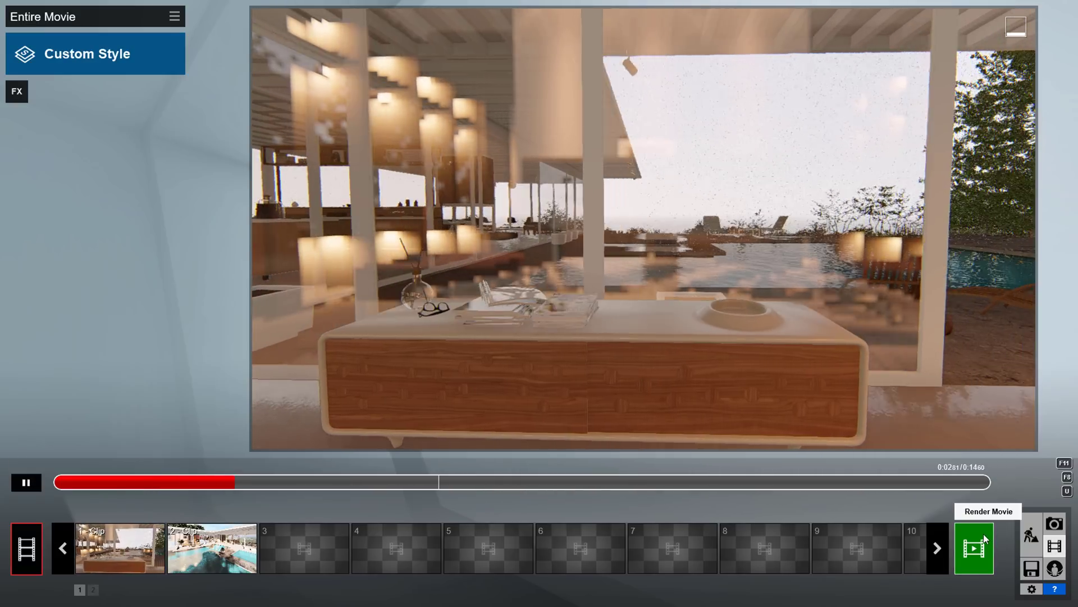
Render the movie at Ultra HD 3840x2160, saved as 'Stahl House'.
{"action": "left_click", "coordinate": [984, 535]}
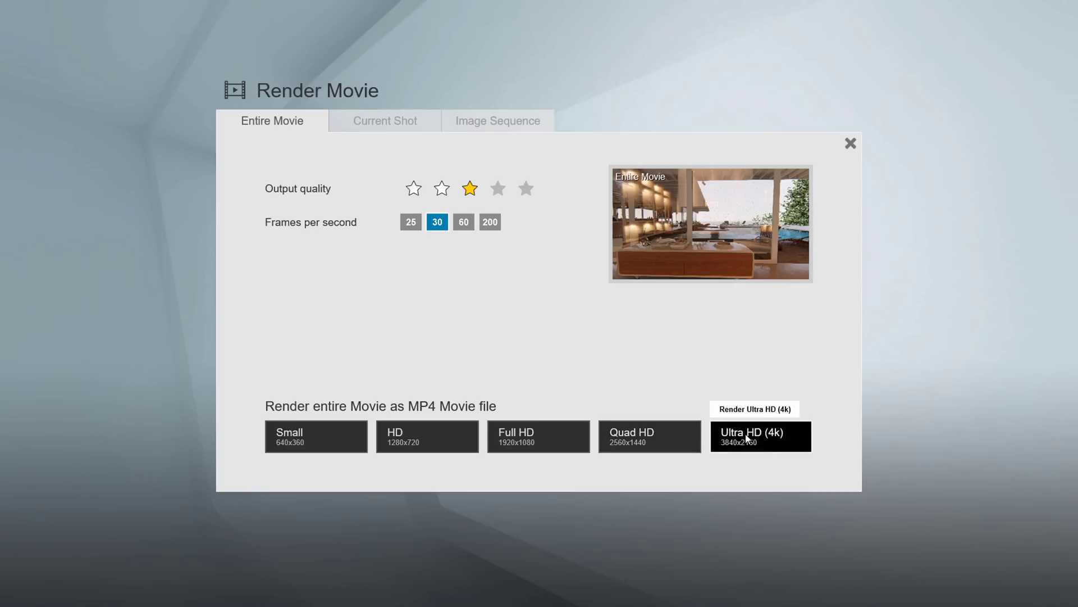
{"action": "left_click", "coordinate": [747, 437]}
{"action": "type", "text": "St"}
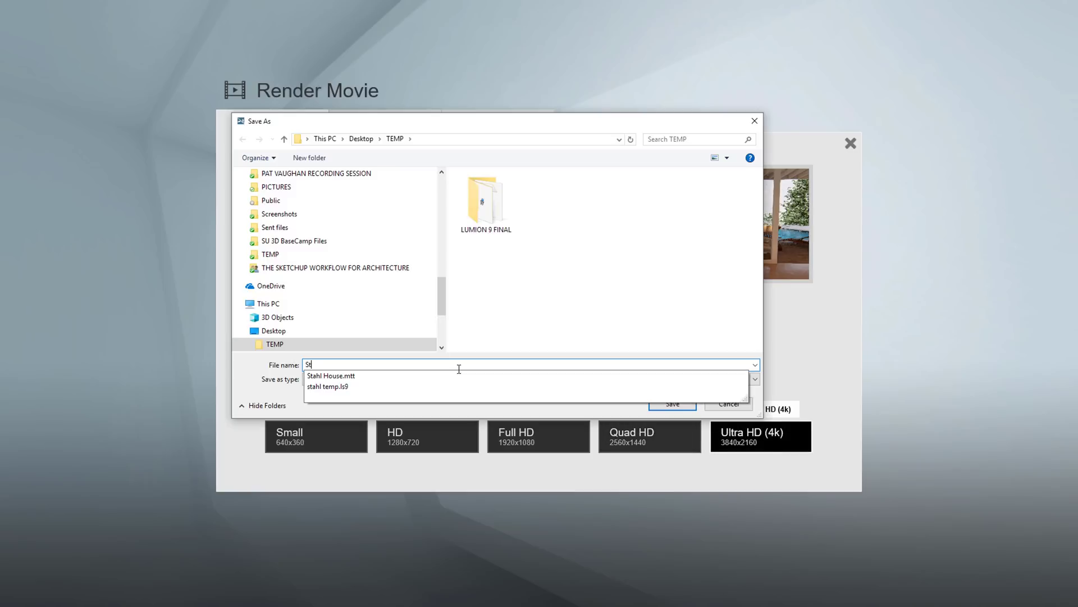
{"action": "type", "text": "ahl House"}
{"action": "left_click", "coordinate": [674, 404]}
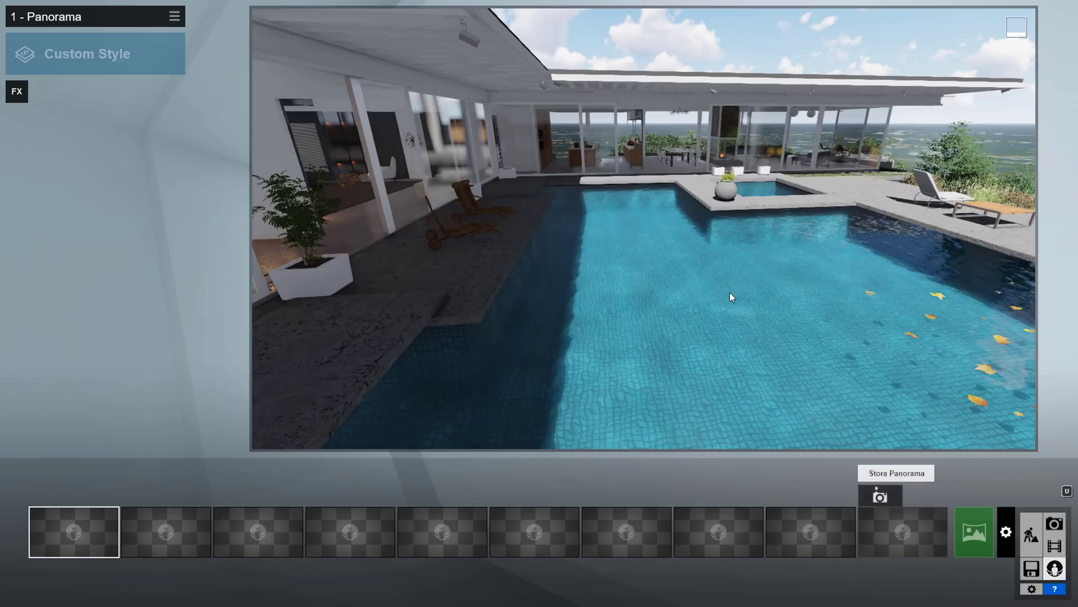
Store panoramas 1 and 2 along the pool at about 3.29 ft, and panorama 6 facing the bathroom sink.
{"action": "key", "text": "q"}
{"action": "right_click_drag", "start_coordinate": [644, 229], "coordinate": [567, 229]}
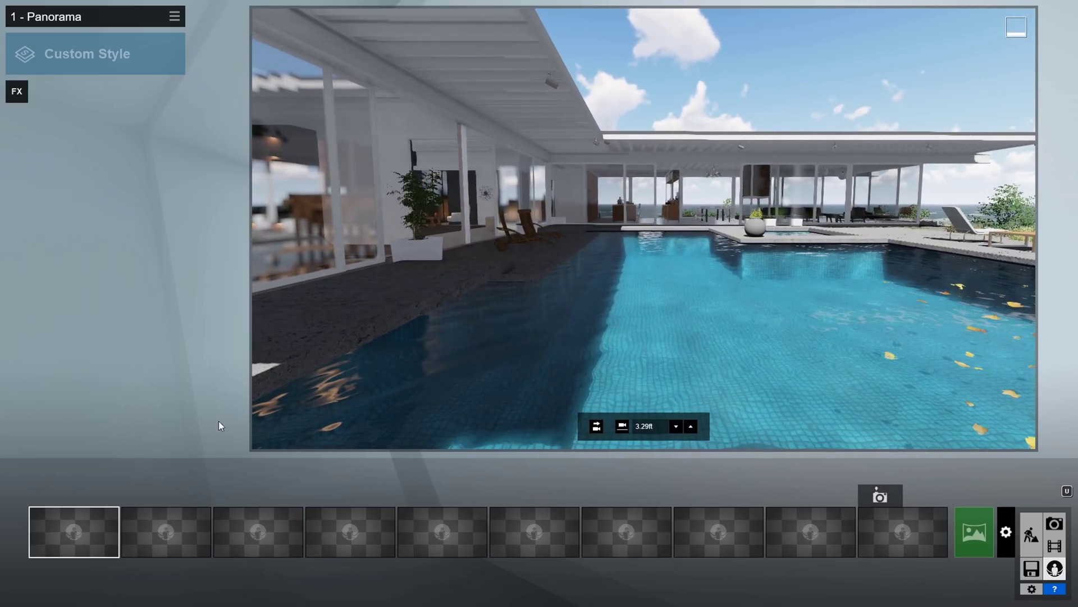
{"action": "left_click", "coordinate": [41, 496]}
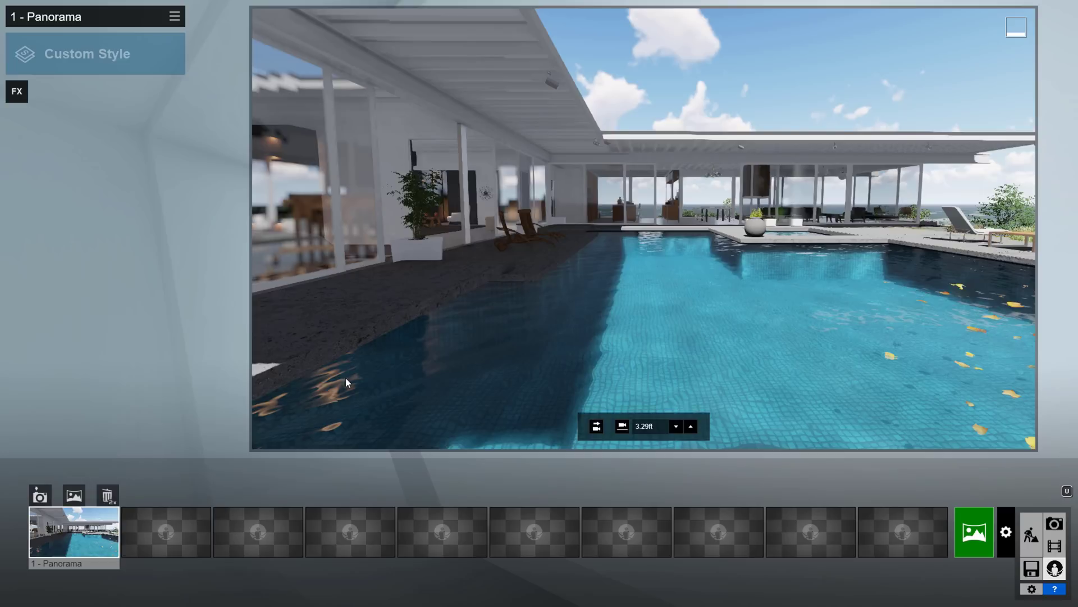
{"action": "right_click_drag", "start_coordinate": [346, 383], "coordinate": [275, 382]}
{"action": "mouse_move", "coordinate": [158, 533]}
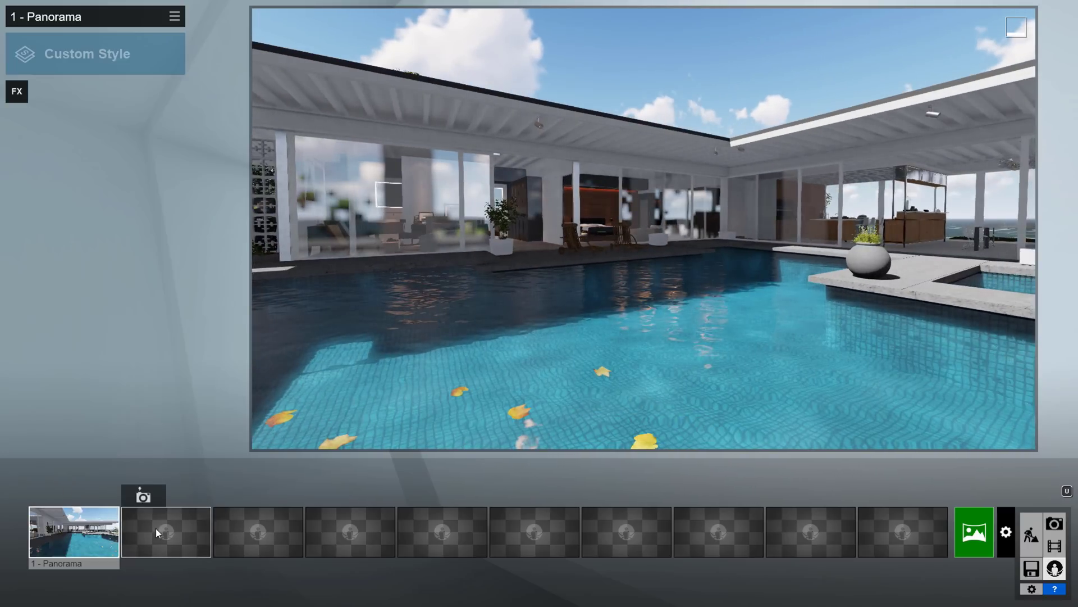
{"action": "left_click", "coordinate": [143, 497]}
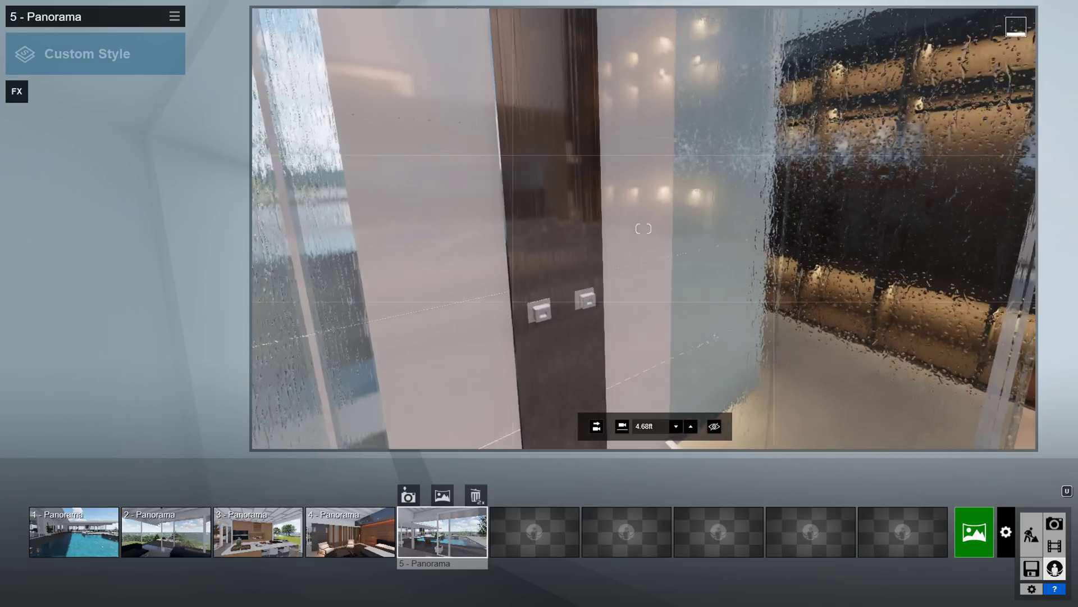
{"action": "right_click_drag", "start_coordinate": [588, 391], "coordinate": [588, 391]}
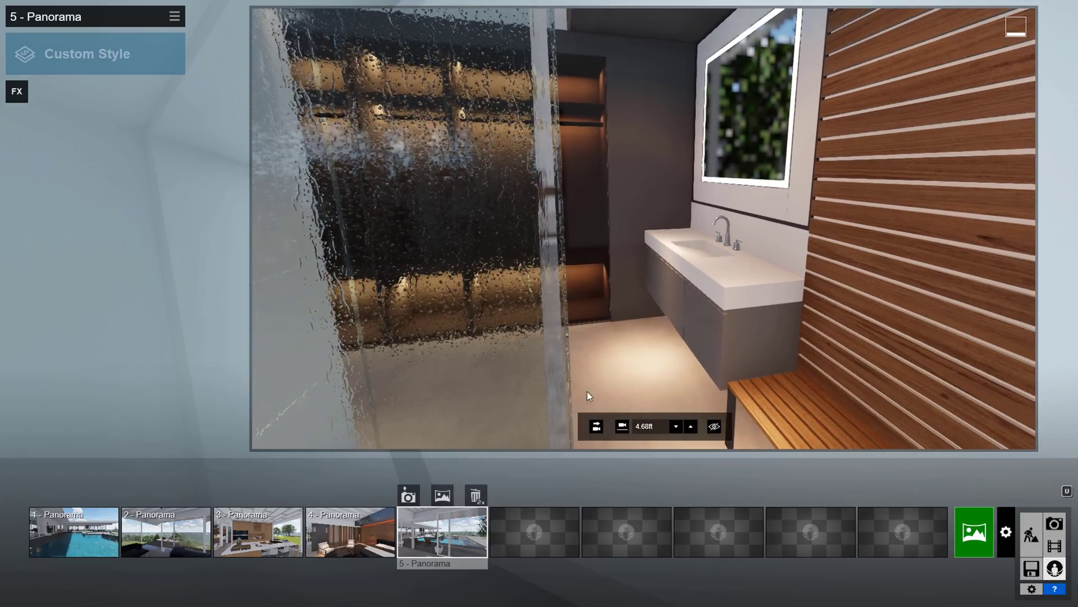
{"action": "left_click", "coordinate": [527, 528]}
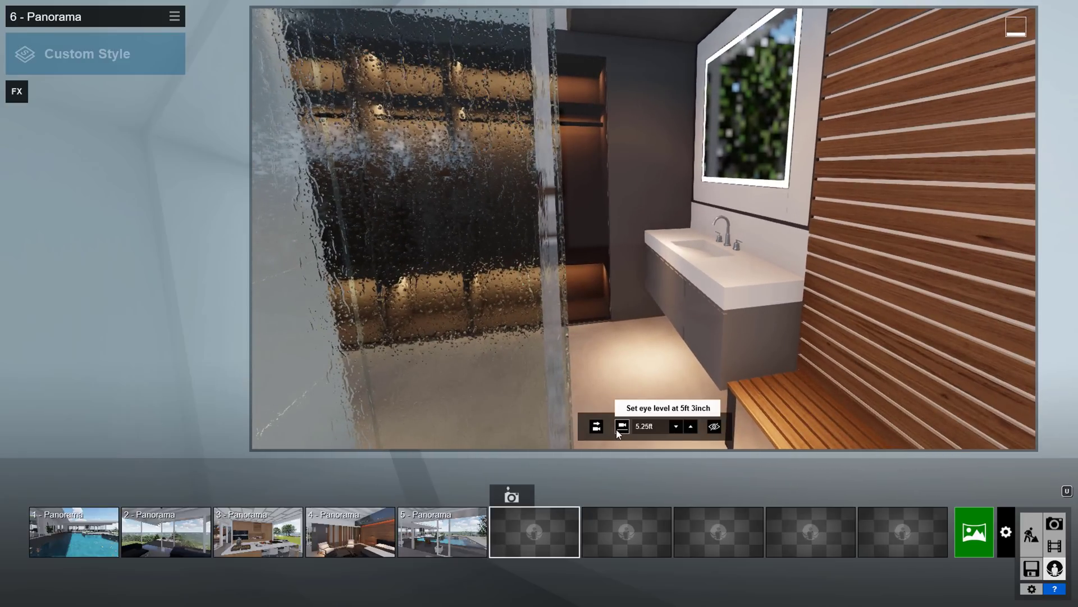
{"action": "left_click", "coordinate": [509, 501]}
Apply the BD_Day Render effects file to the first panorama.
{"action": "left_click", "coordinate": [74, 532]}
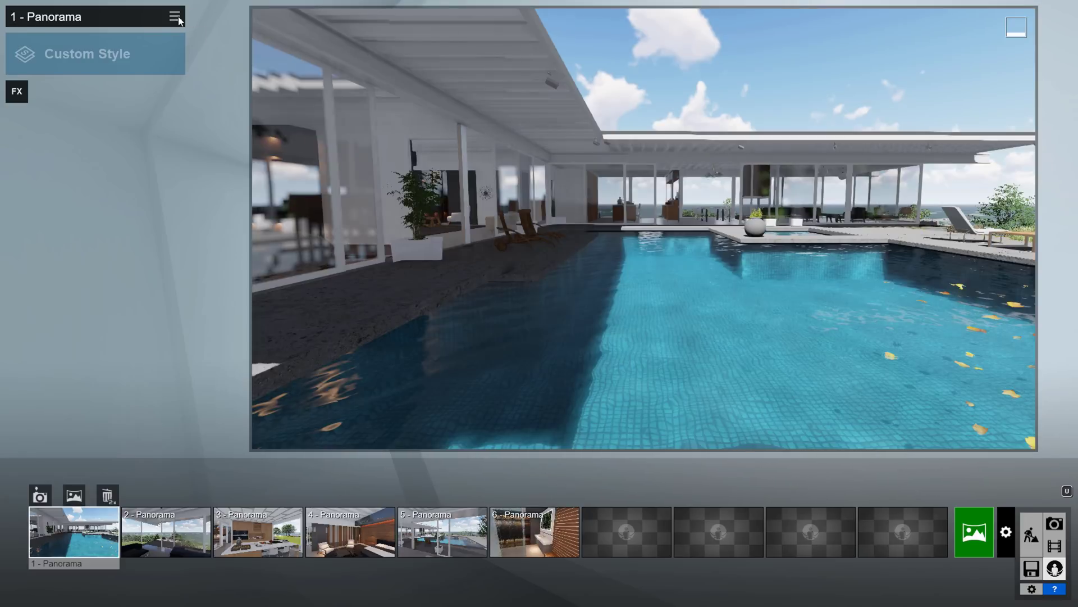
{"action": "left_click", "coordinate": [175, 16]}
{"action": "left_click", "coordinate": [204, 29]}
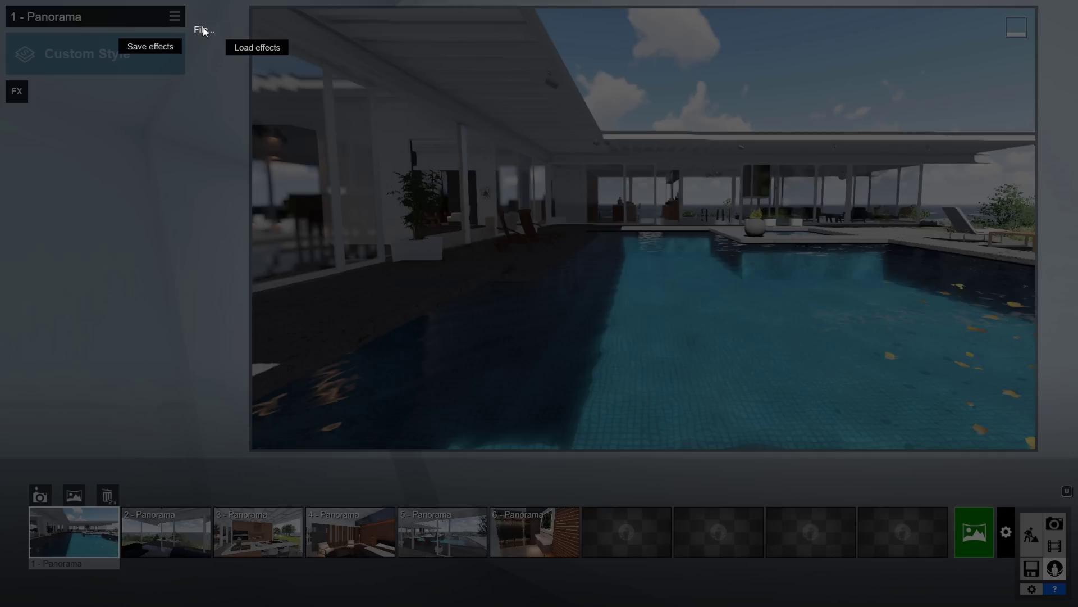
{"action": "left_click", "coordinate": [257, 50]}
{"action": "left_click", "coordinate": [490, 212]}
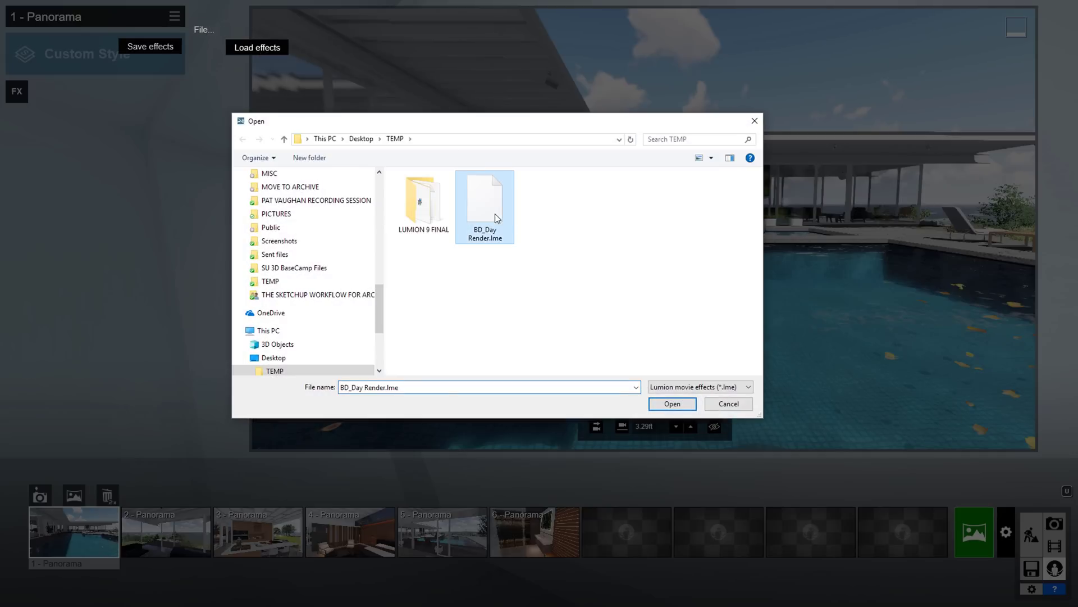
{"action": "left_click", "coordinate": [659, 403]}
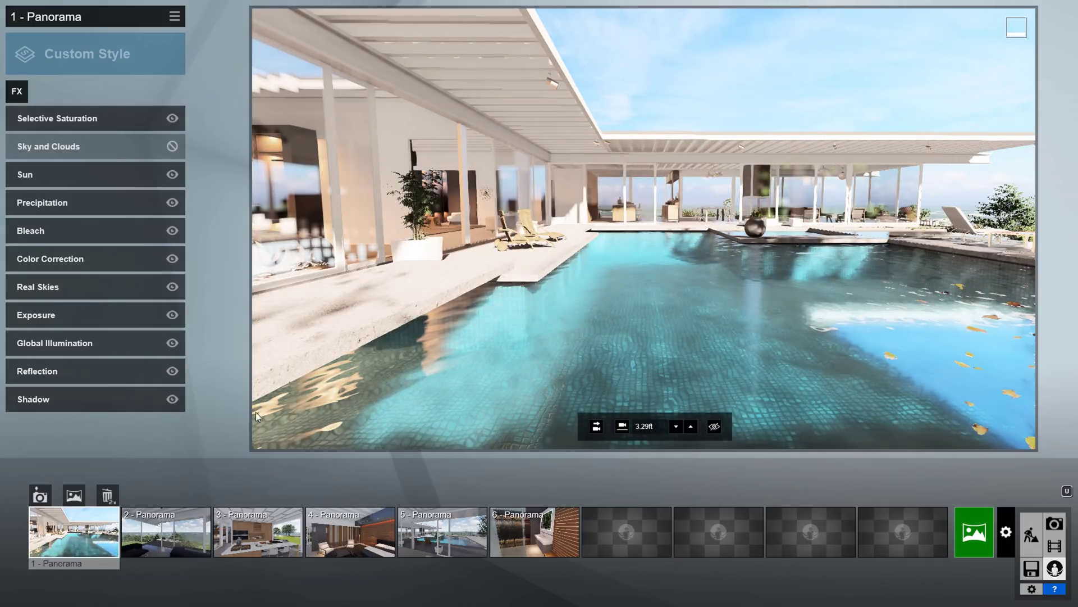
{"action": "left_click", "coordinate": [969, 520]}
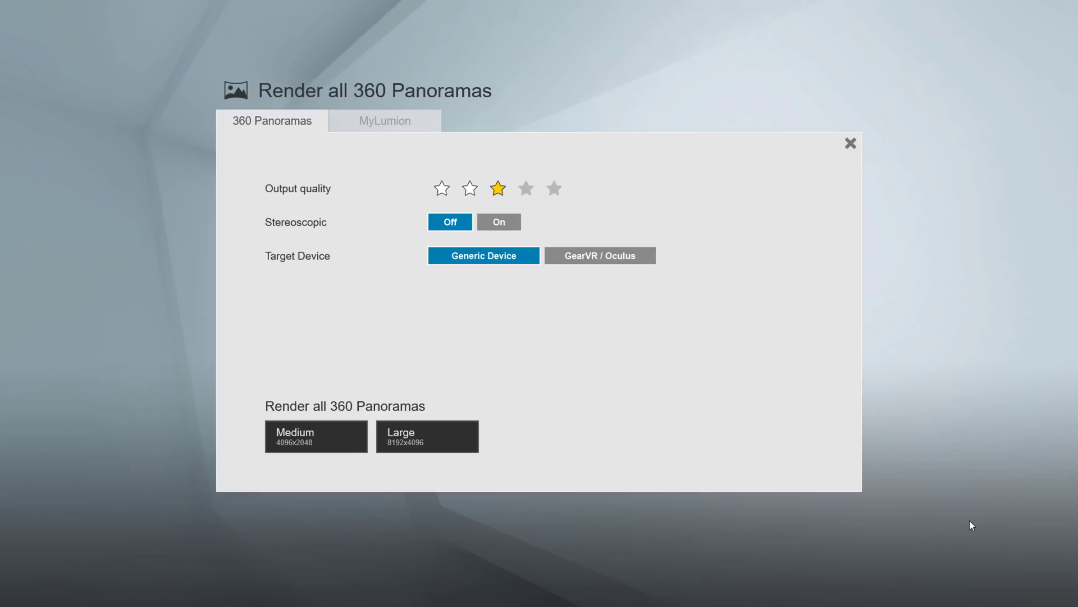
Set panorama output quality to five stars and fill in the recipient's e-mail address.
{"action": "left_click", "coordinate": [552, 191]}
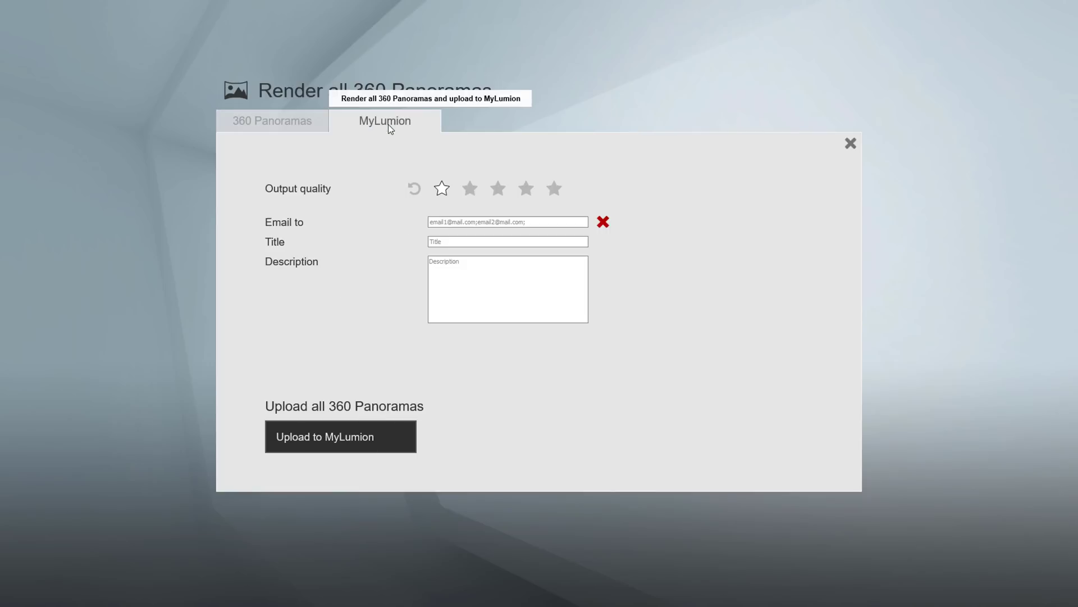
{"action": "left_click", "coordinate": [479, 223]}
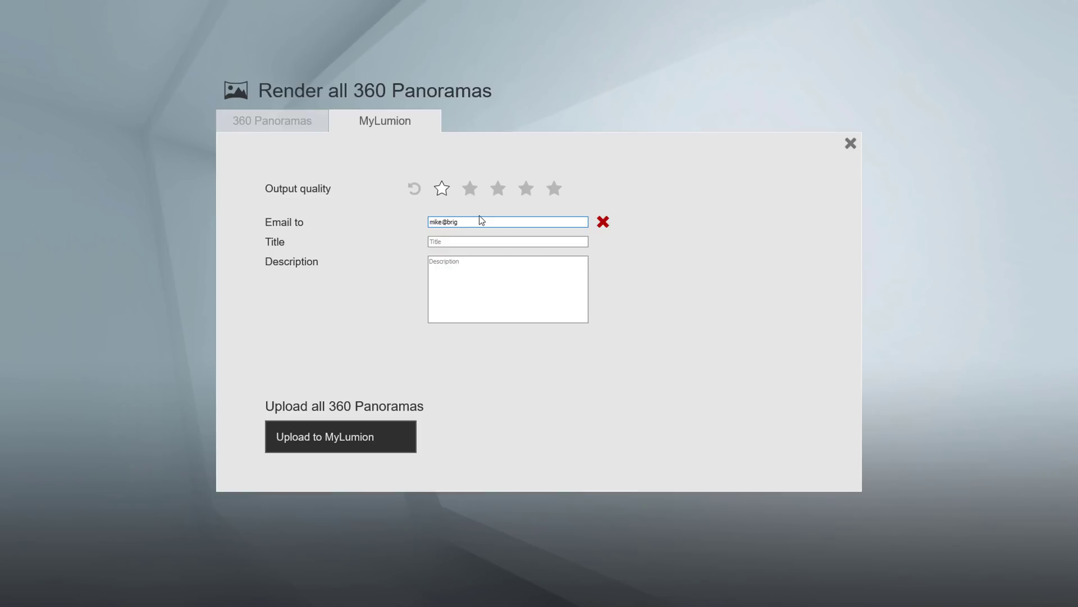
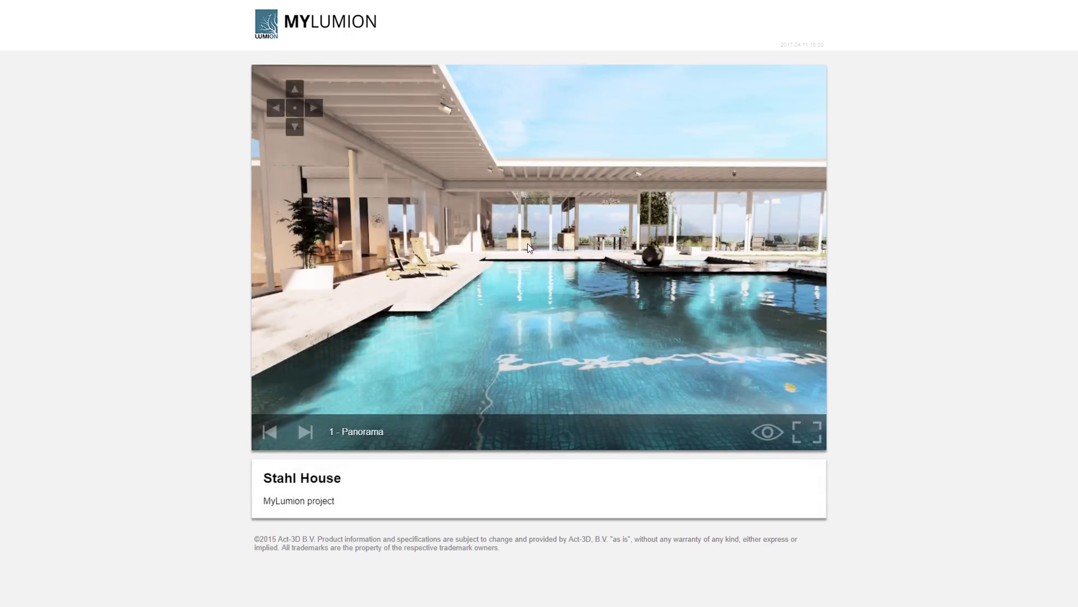
Look around the pool panorama, enable viewpoint markers, jump to panorama 5, then advance to the next.
{"action": "left_click_drag", "start_coordinate": [523, 247], "coordinate": [764, 433]}
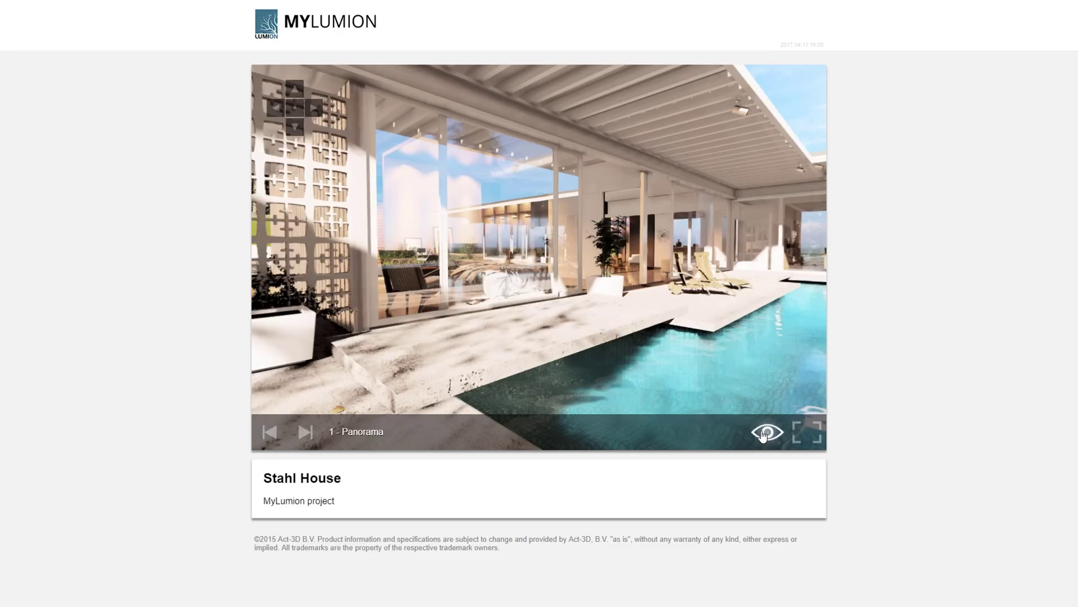
{"action": "left_click", "coordinate": [766, 432]}
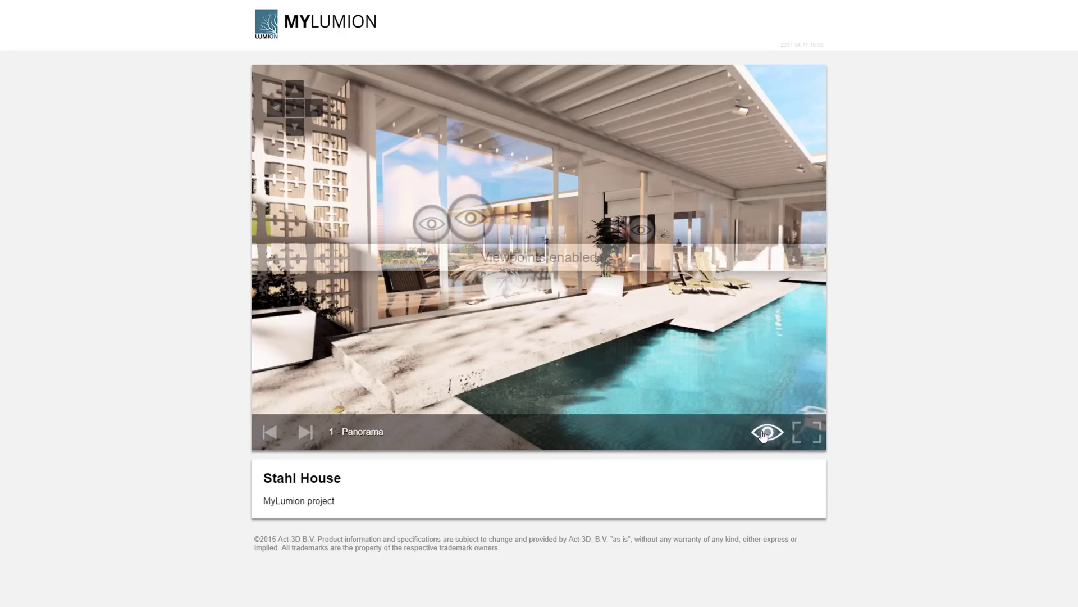
{"action": "left_click", "coordinate": [462, 219]}
{"action": "left_click_drag", "start_coordinate": [398, 301], "coordinate": [770, 303]}
{"action": "left_click", "coordinate": [306, 432]}
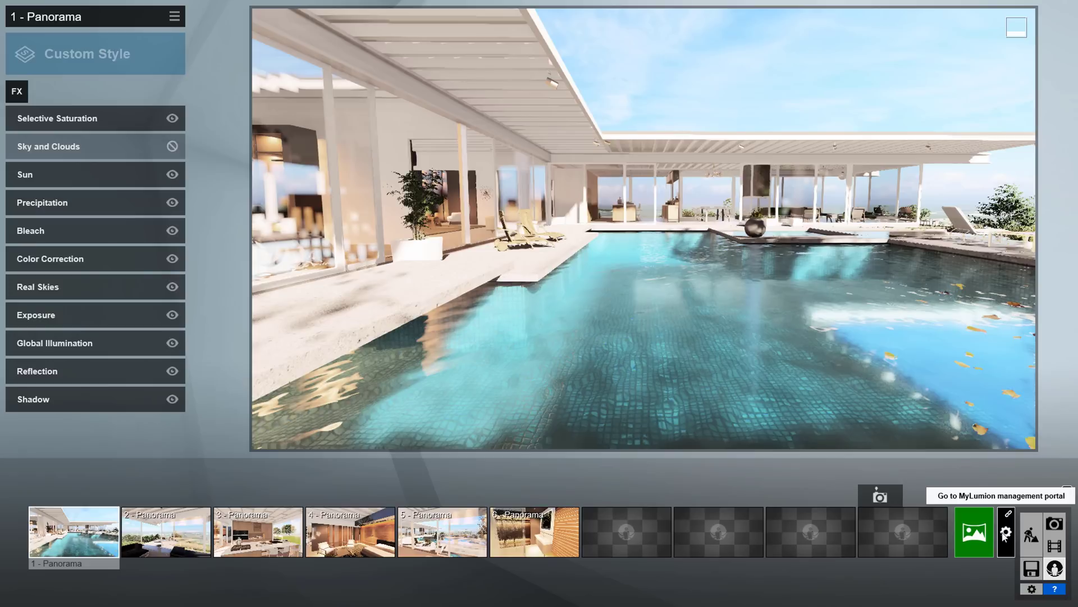
Open the MyLumion management portal listing the Stahl House project.
{"action": "left_click", "coordinate": [1005, 534]}
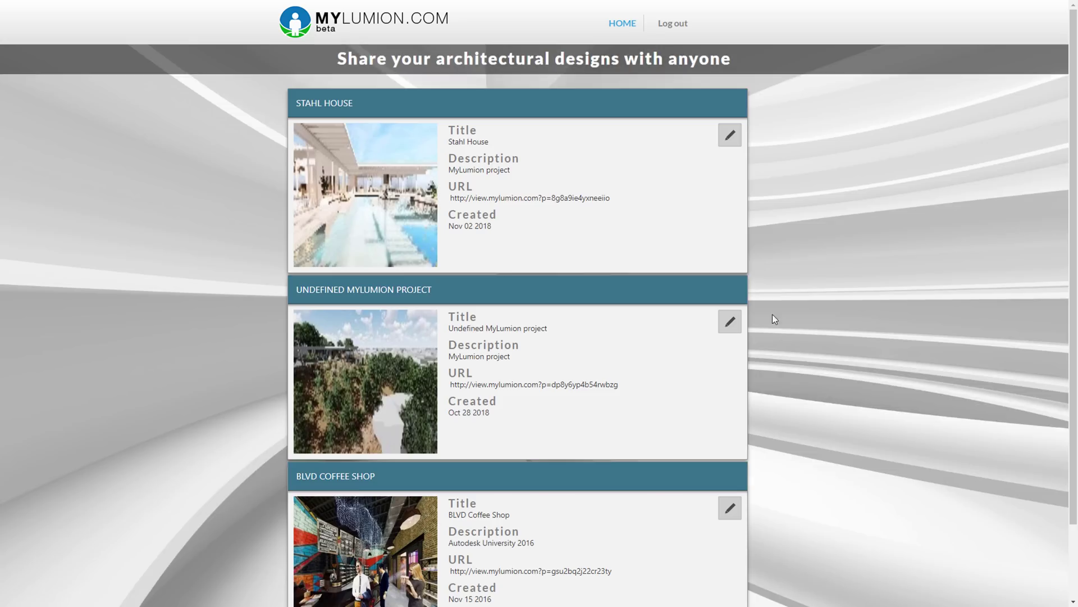